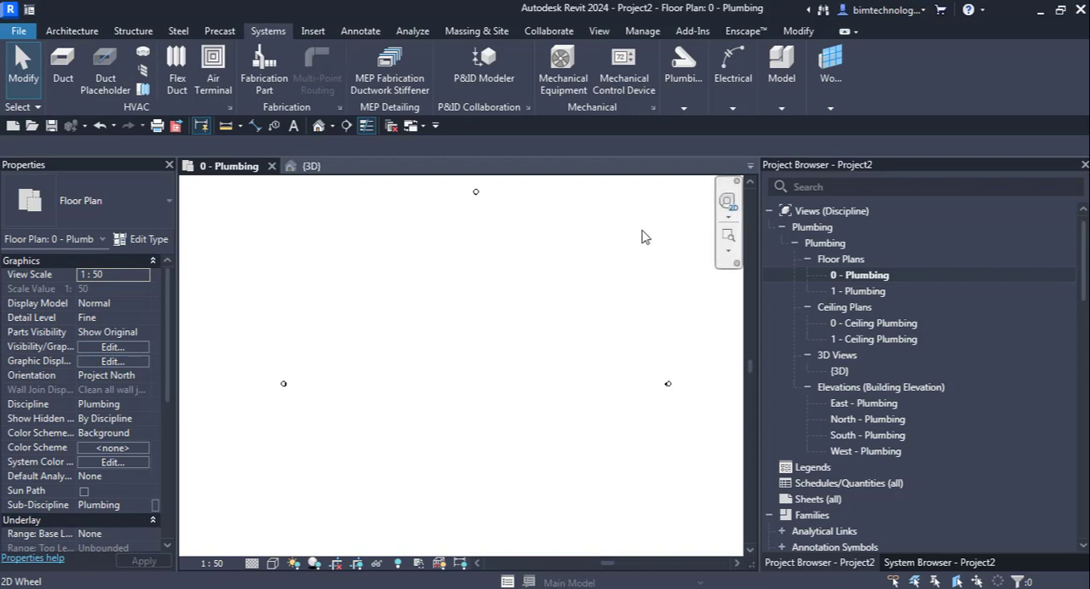
click(685, 107)
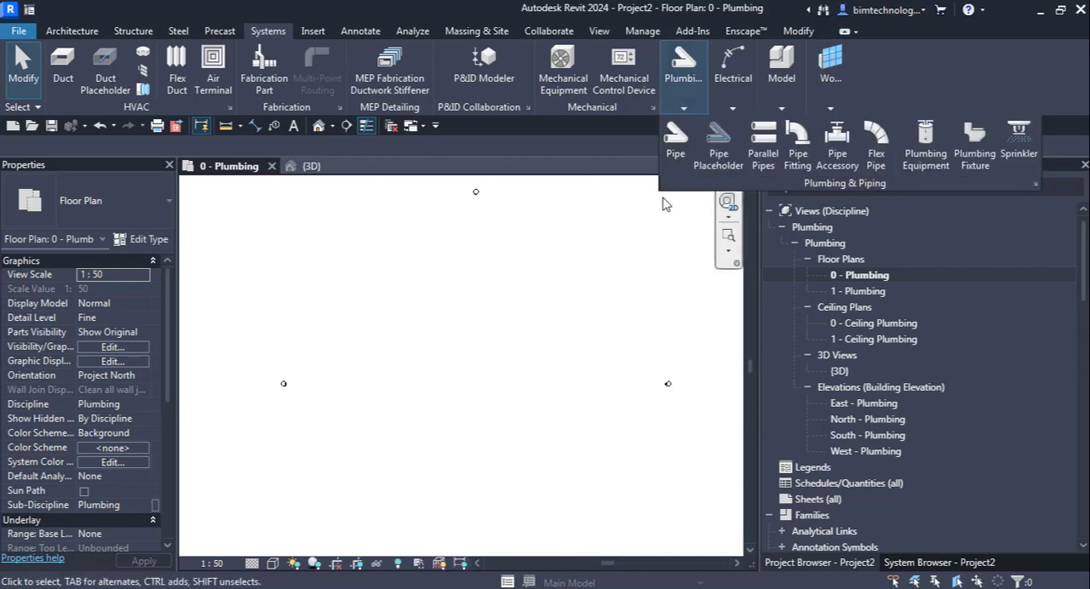
click(680, 102)
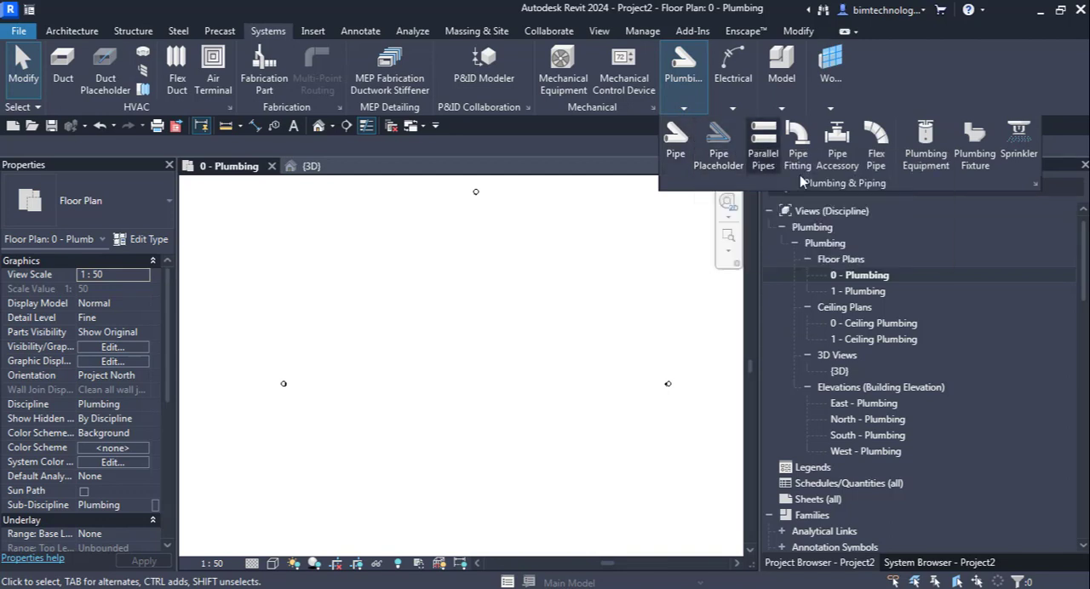
click(674, 106)
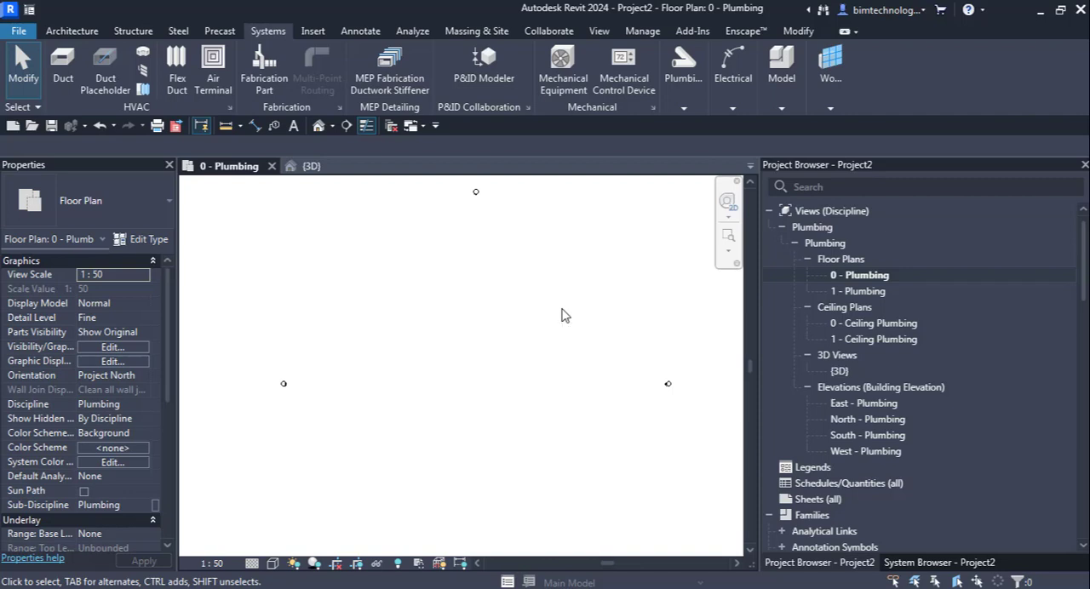
Step: Start loading a family from file and go up from the DWV pipe fittings folder to the US library folder
click(310, 34)
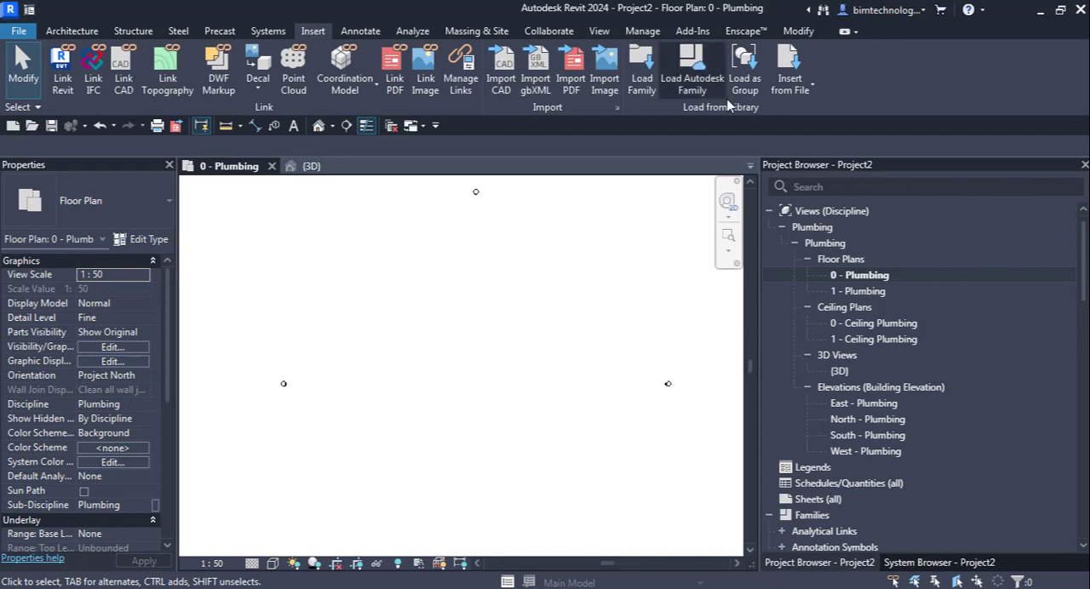
click(651, 85)
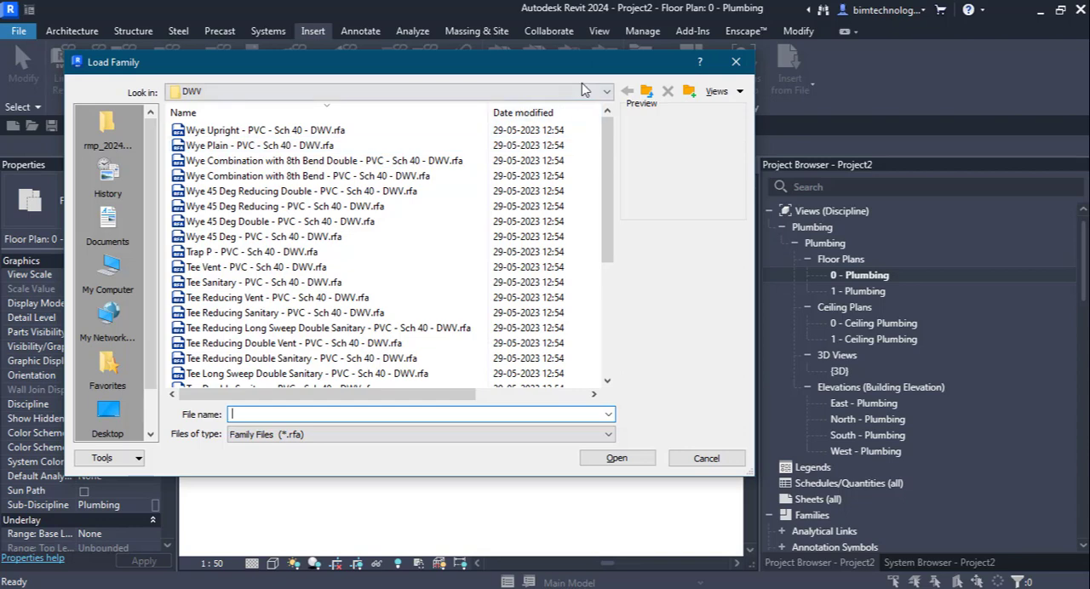
click(646, 91)
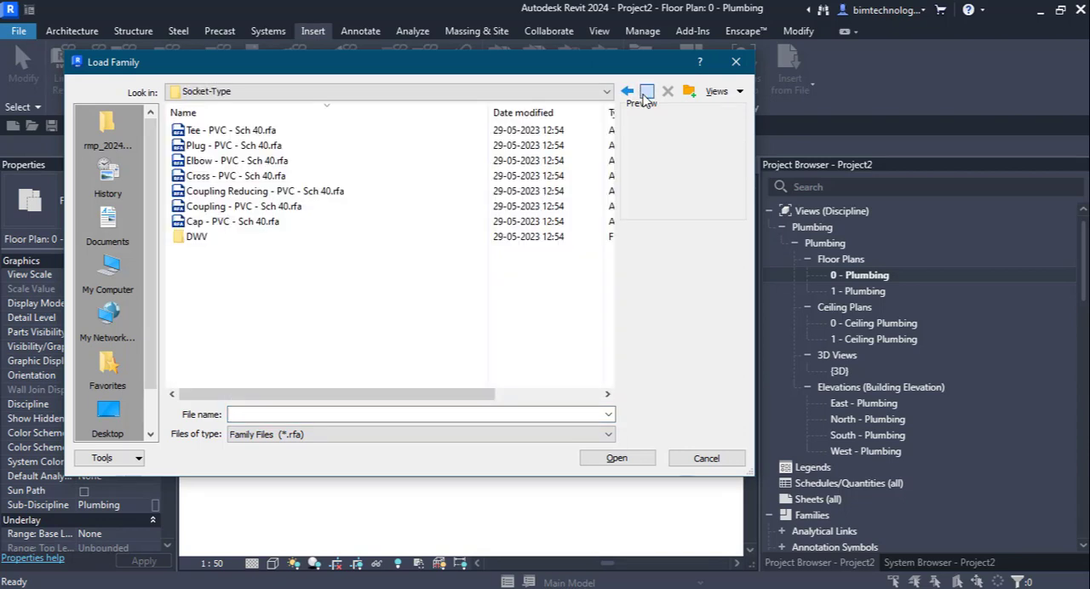
click(646, 91)
click(646, 91)
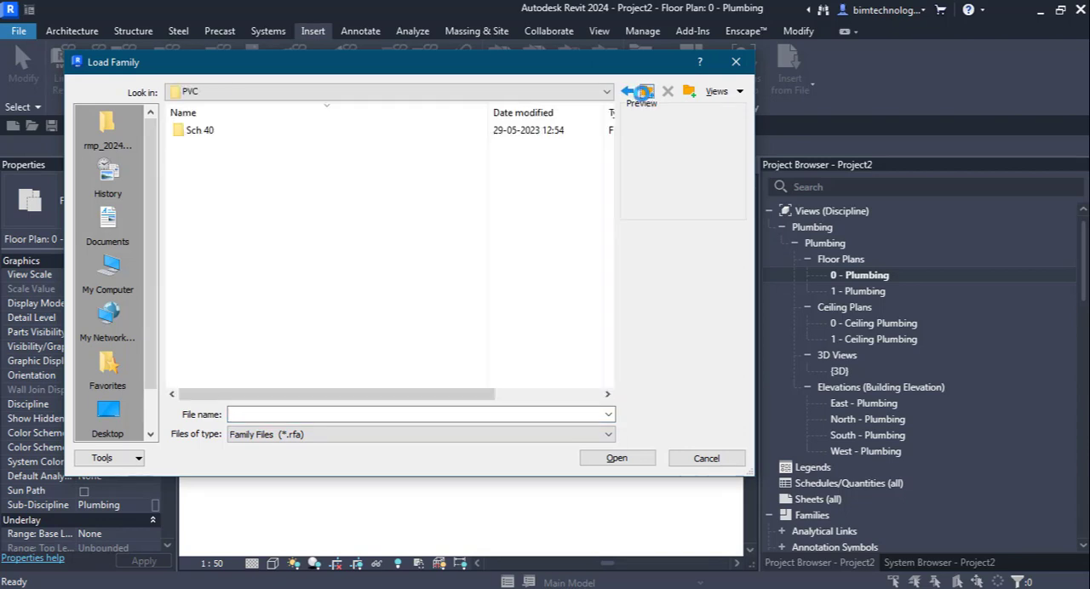
click(646, 91)
click(646, 91)
click(646, 91)
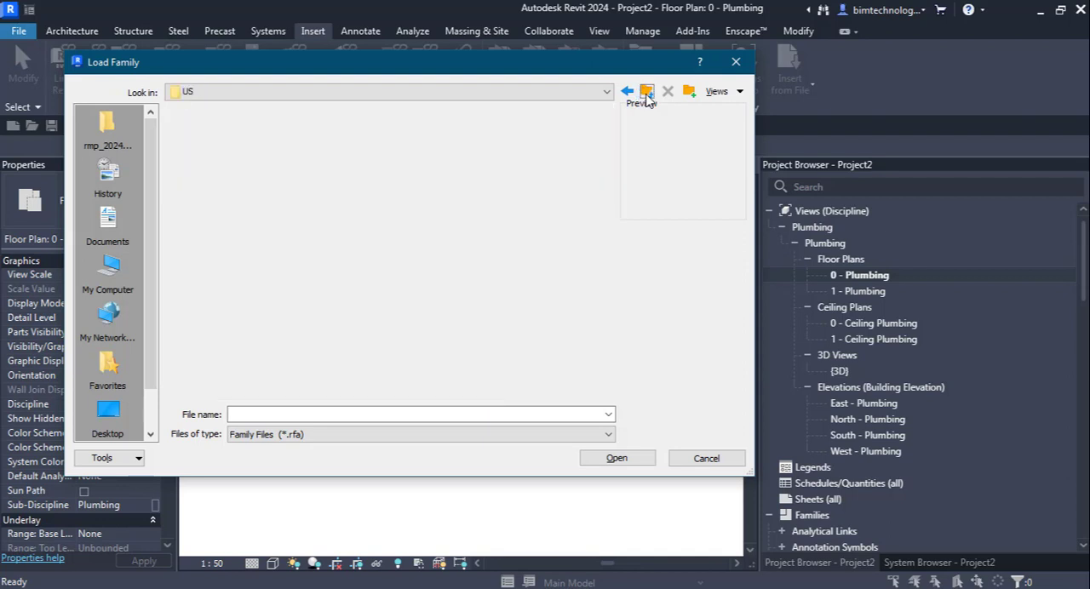
Step: Browse the US library into Plumbing, MEP, and open its Fixtures folder
scroll(212, 334, down, 5)
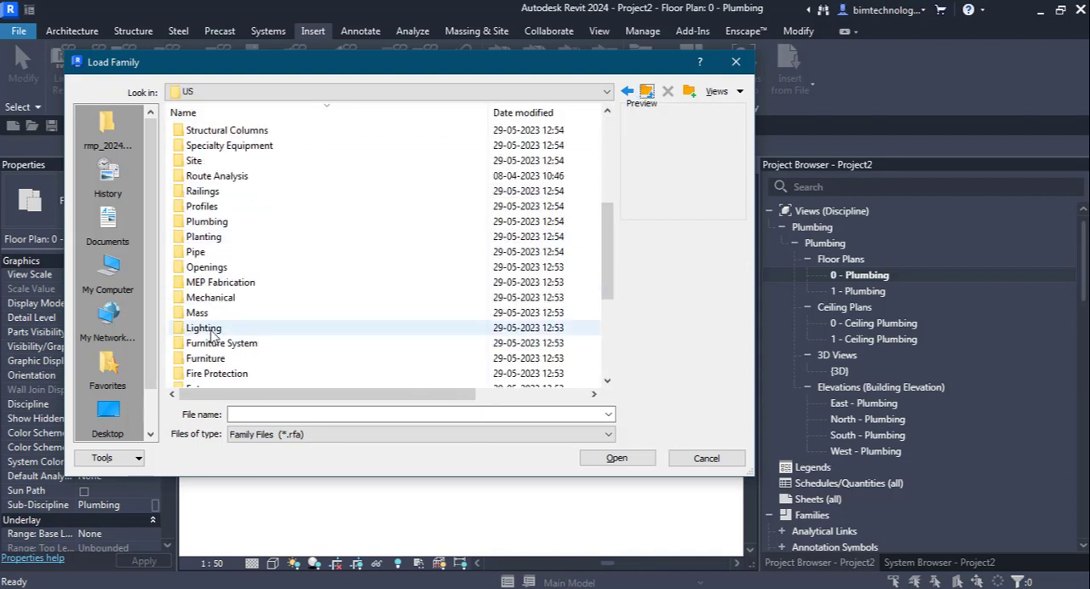
scroll(213, 334, down, 2)
scroll(213, 334, up, 3)
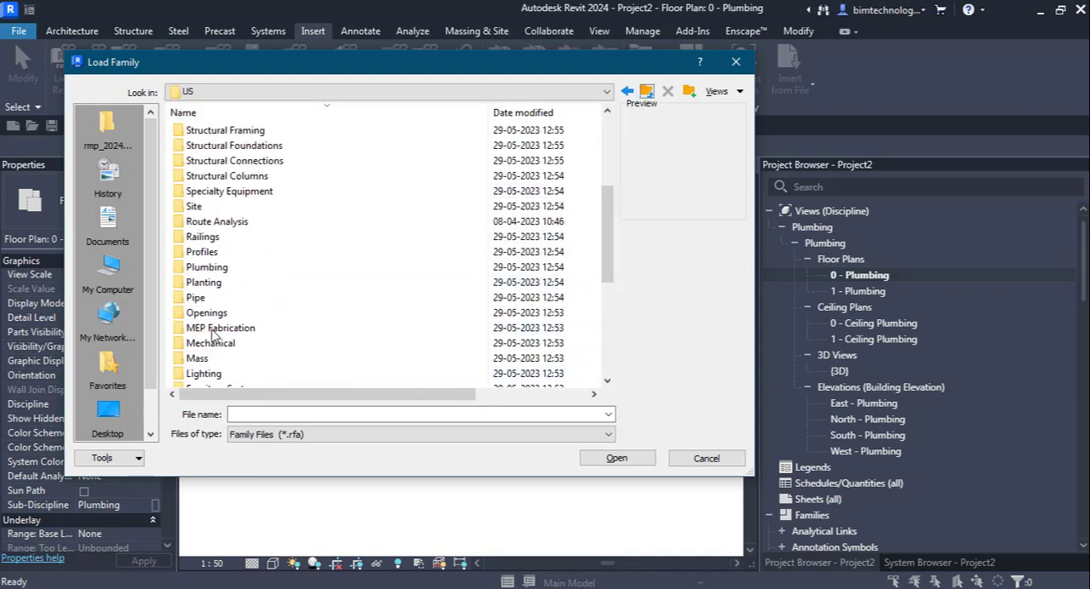
double_click(206, 267)
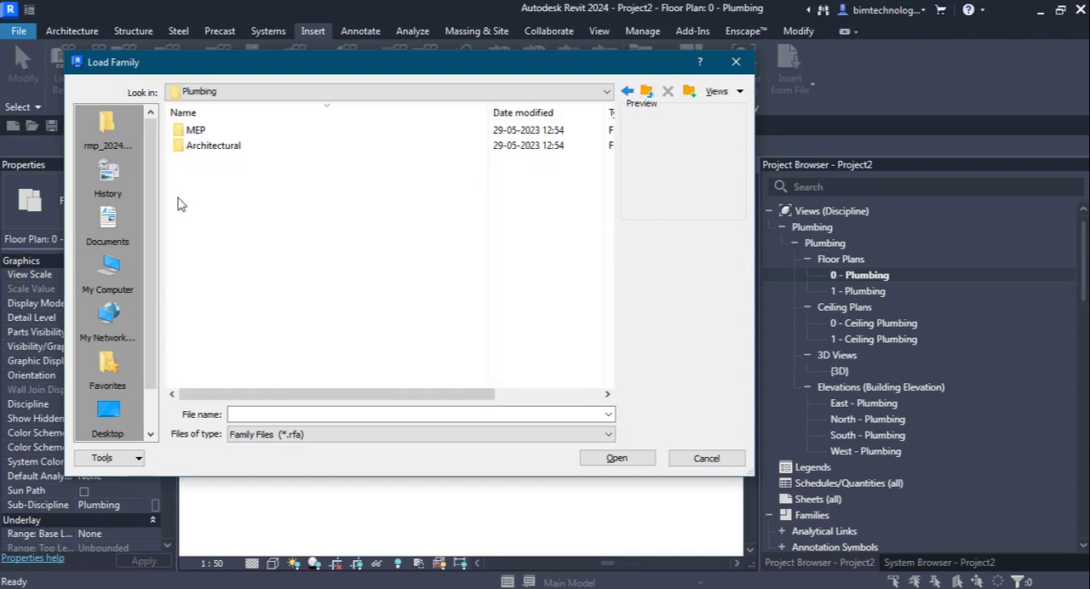
click(196, 128)
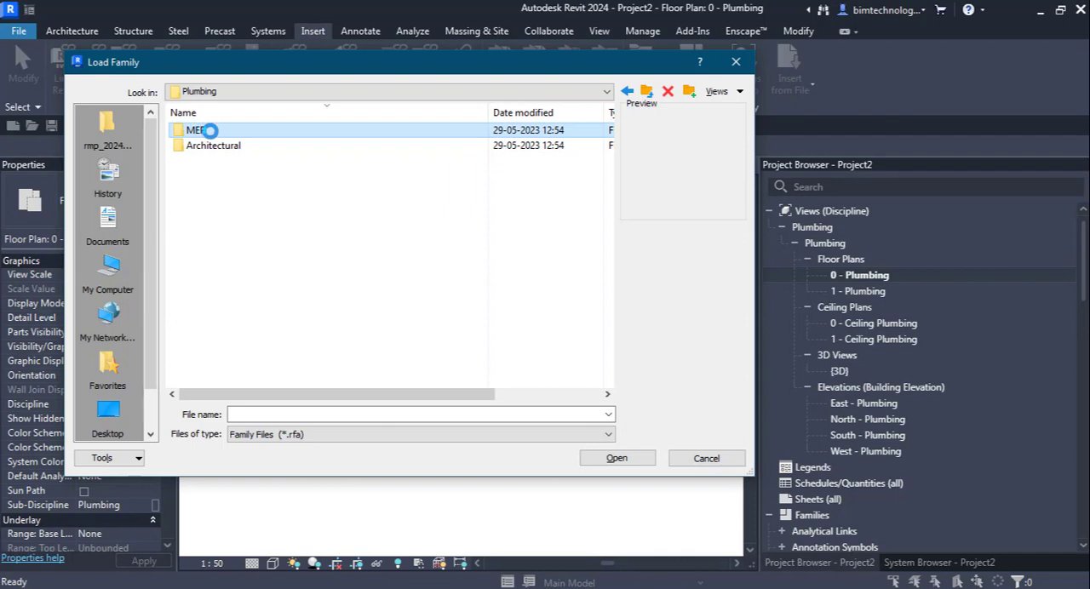
click(205, 133)
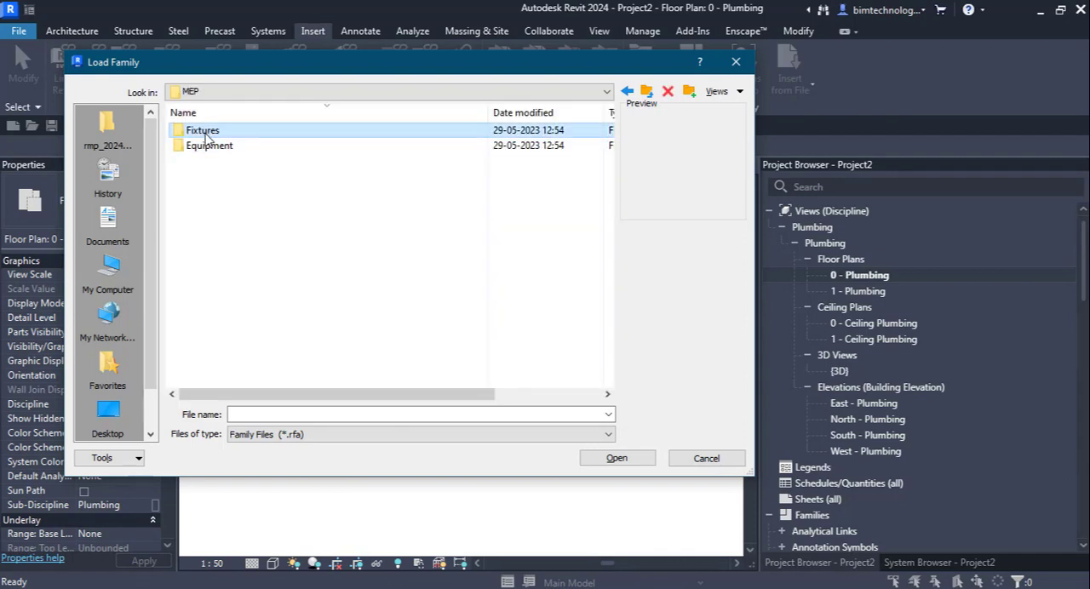
double_click(204, 134)
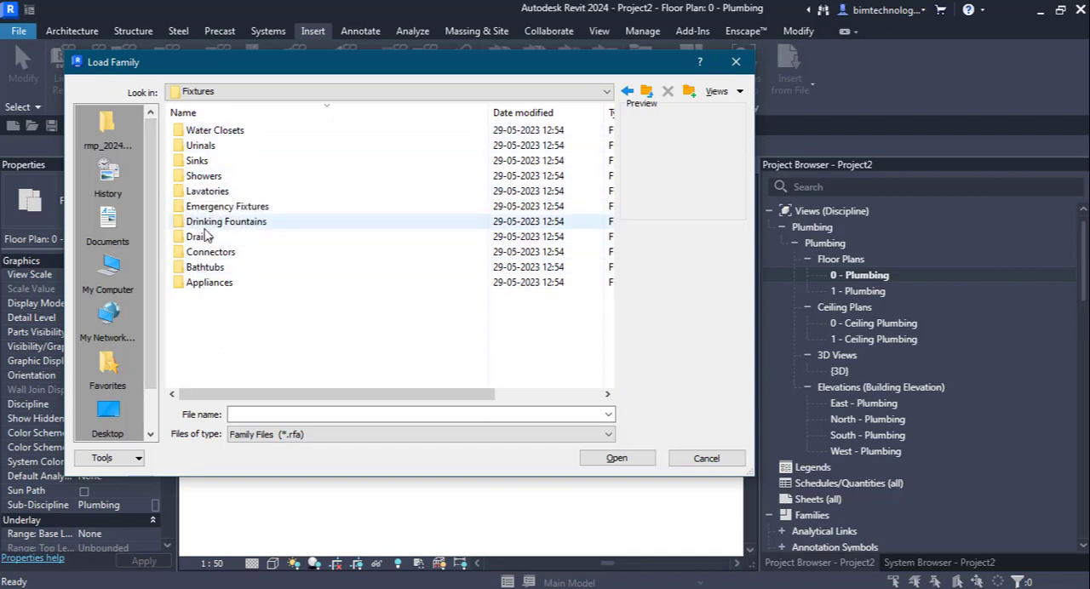
Step: Preview the Dishwasher, Stacked Washer and Dryer and Washing Machine families in the Appliances folder, and return to Fixtures
double_click(204, 284)
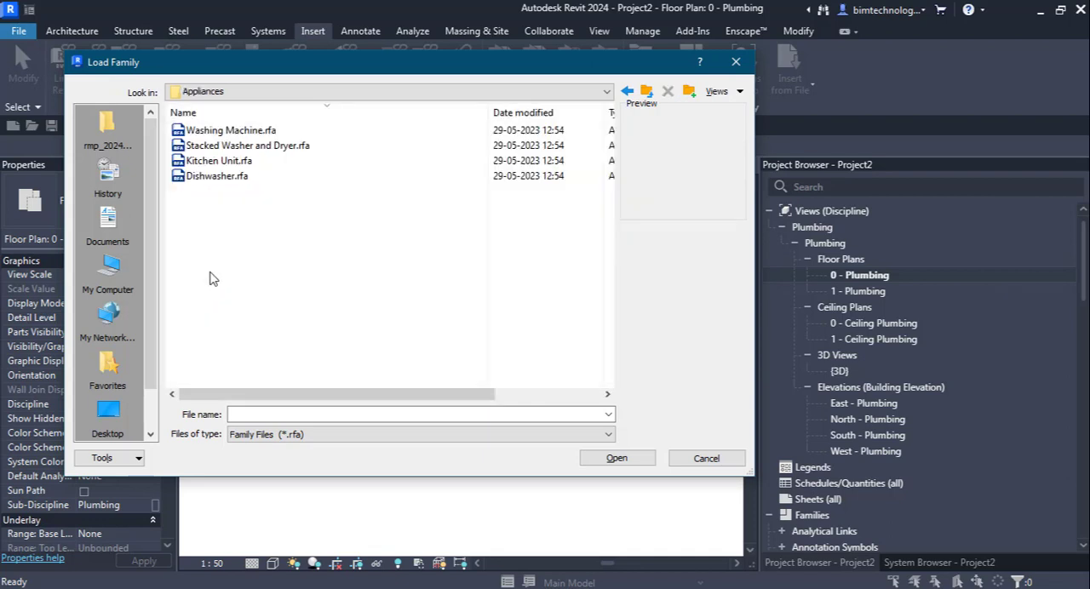
click(211, 177)
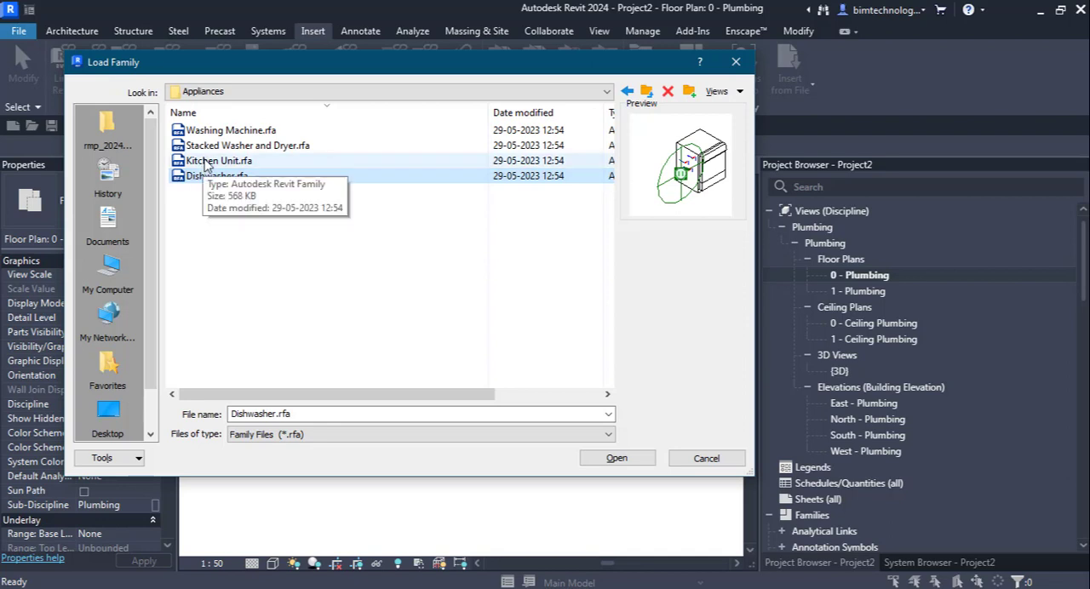
click(204, 146)
click(197, 131)
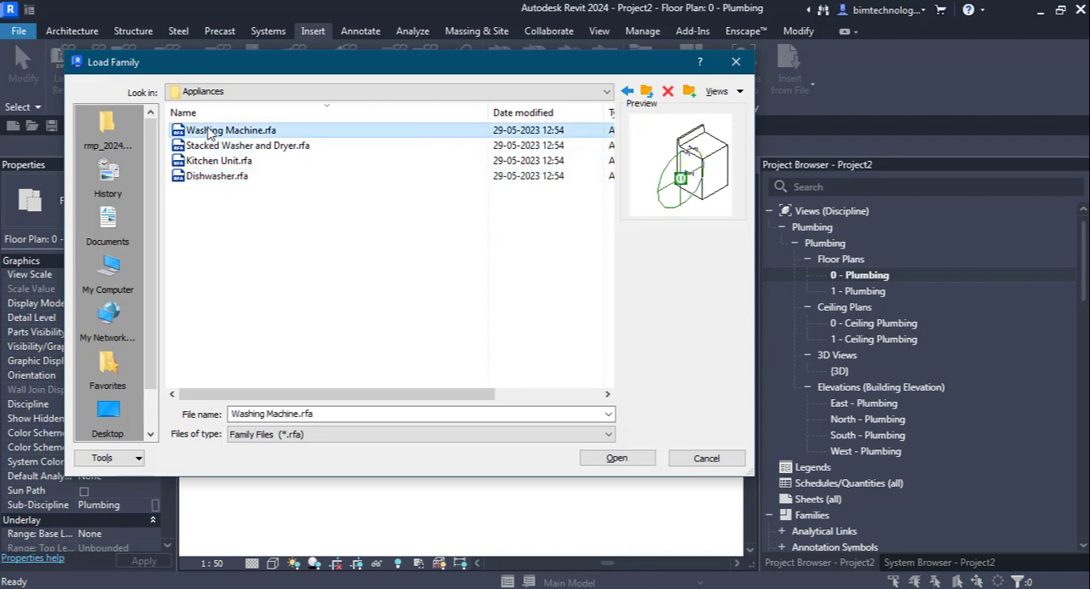
click(646, 92)
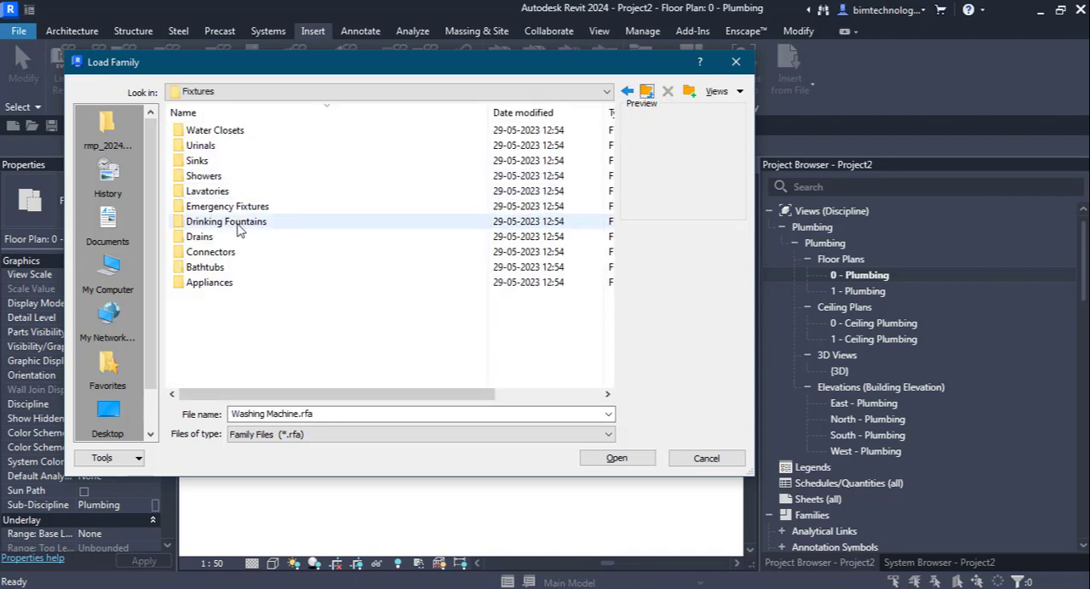
Step: Preview the Whirlpool Spa, Bath Tub and Bath Tub - Oval families in the Bathtubs folder, and return to Fixtures
double_click(205, 268)
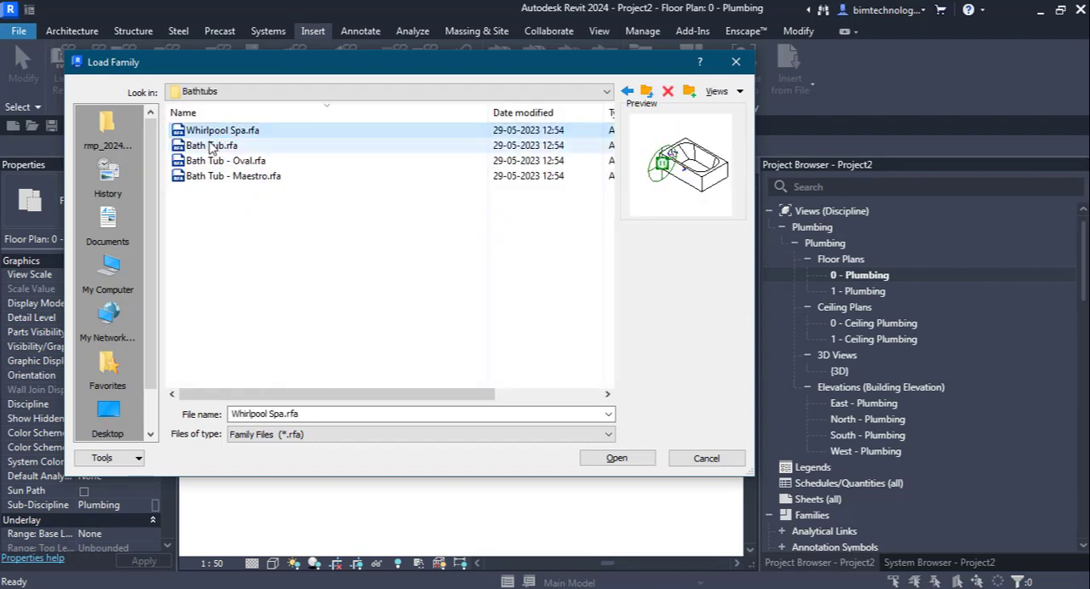
click(214, 147)
click(223, 161)
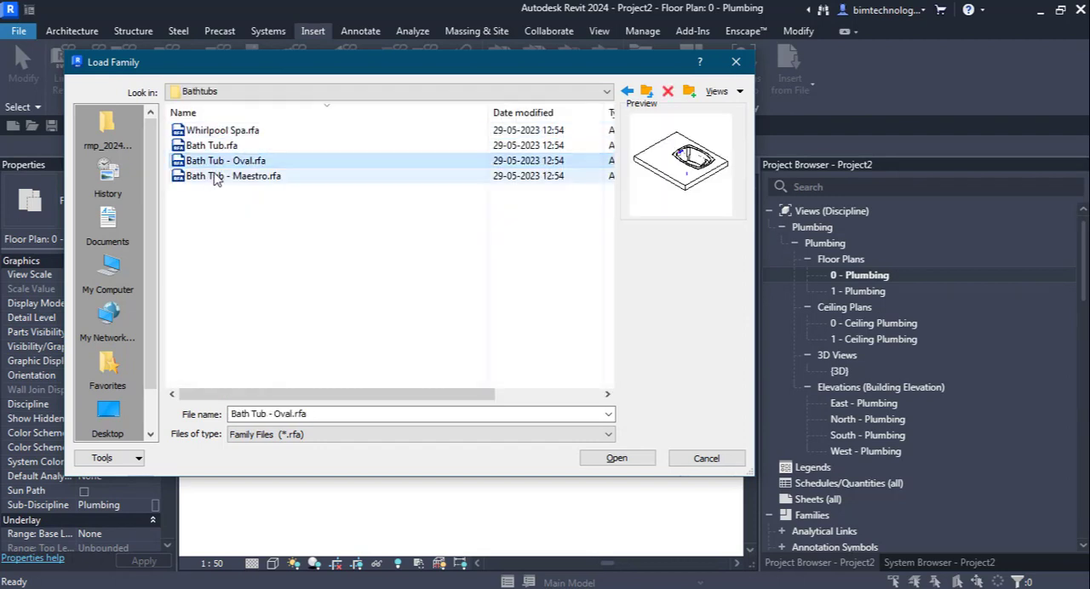
click(646, 91)
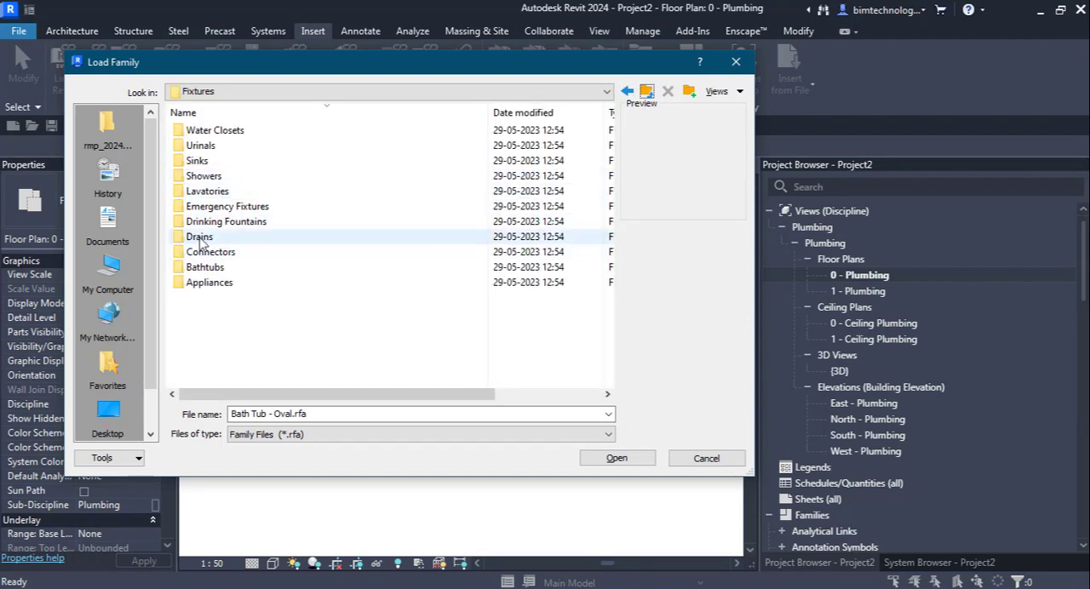
Step: Preview the Roof Drain and the round and rectangular Floor Drain families in the Drains folder, and return to Fixtures
double_click(198, 237)
click(215, 131)
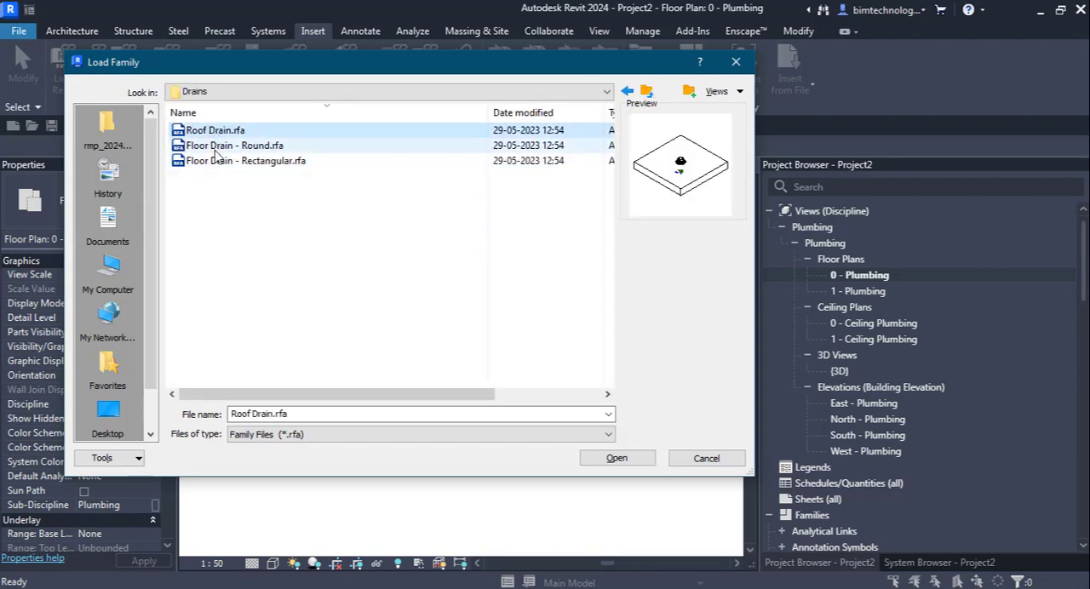
click(221, 147)
click(228, 162)
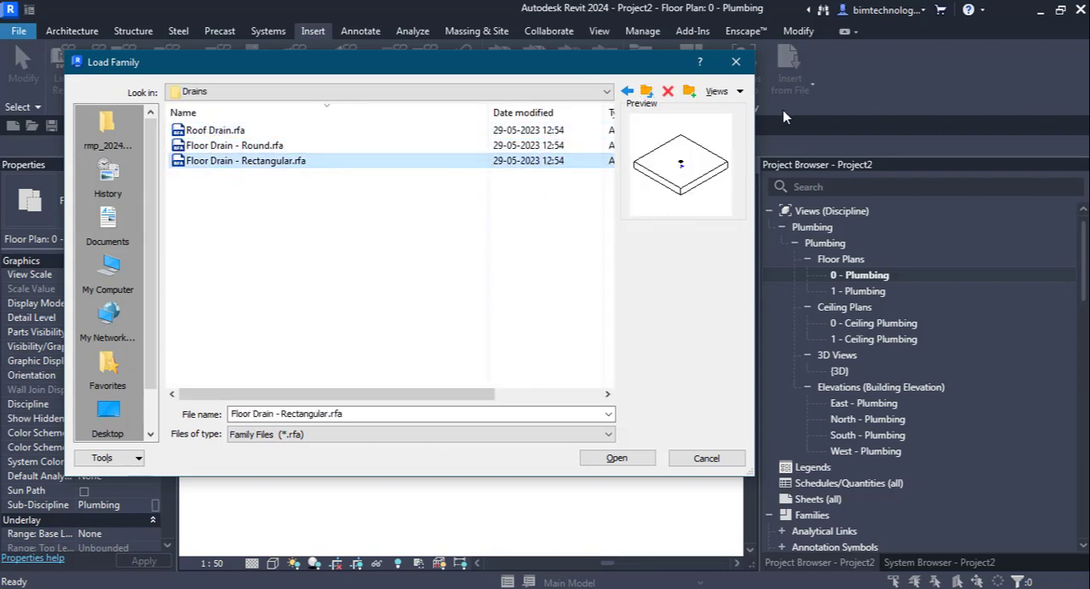
click(645, 92)
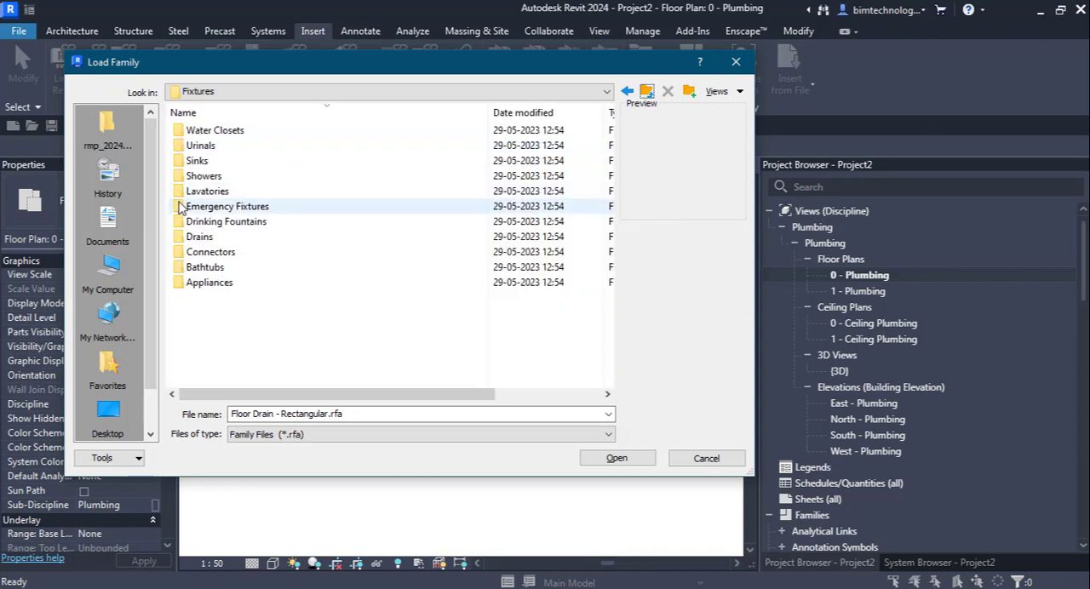
Step: Preview the Oval, Handicap, Recessed and Semi-Recessed families in the Drinking Fountains folder, and return to Fixtures
double_click(211, 222)
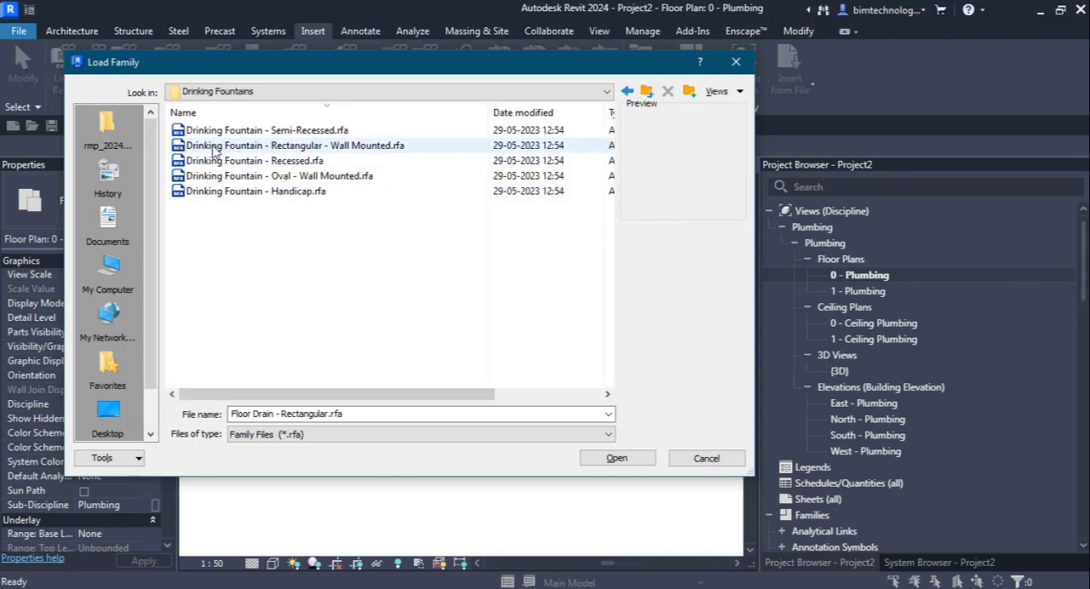
click(220, 176)
click(228, 190)
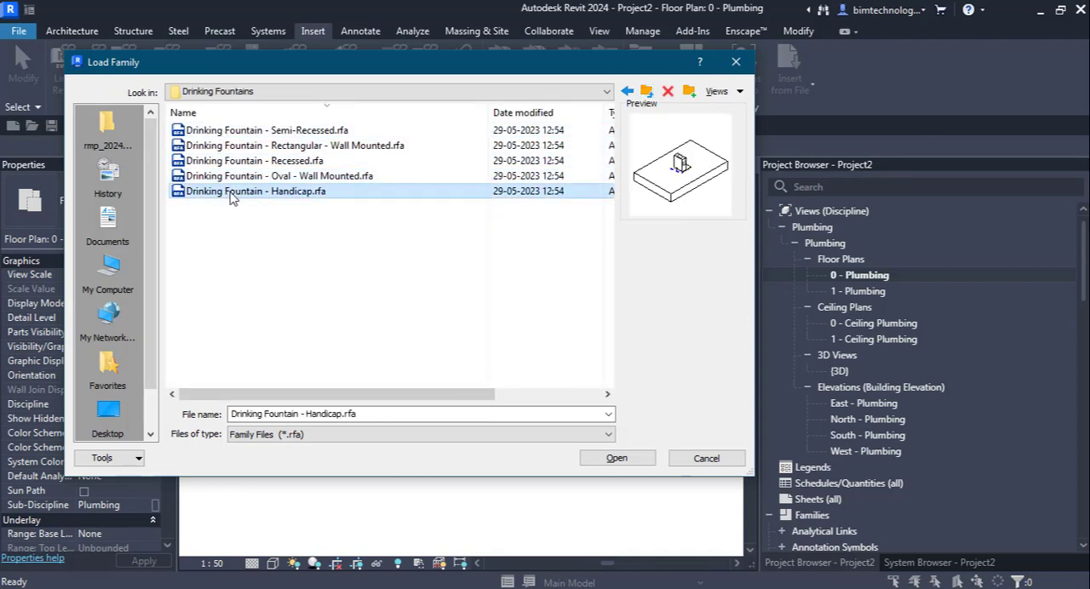
click(254, 176)
click(256, 161)
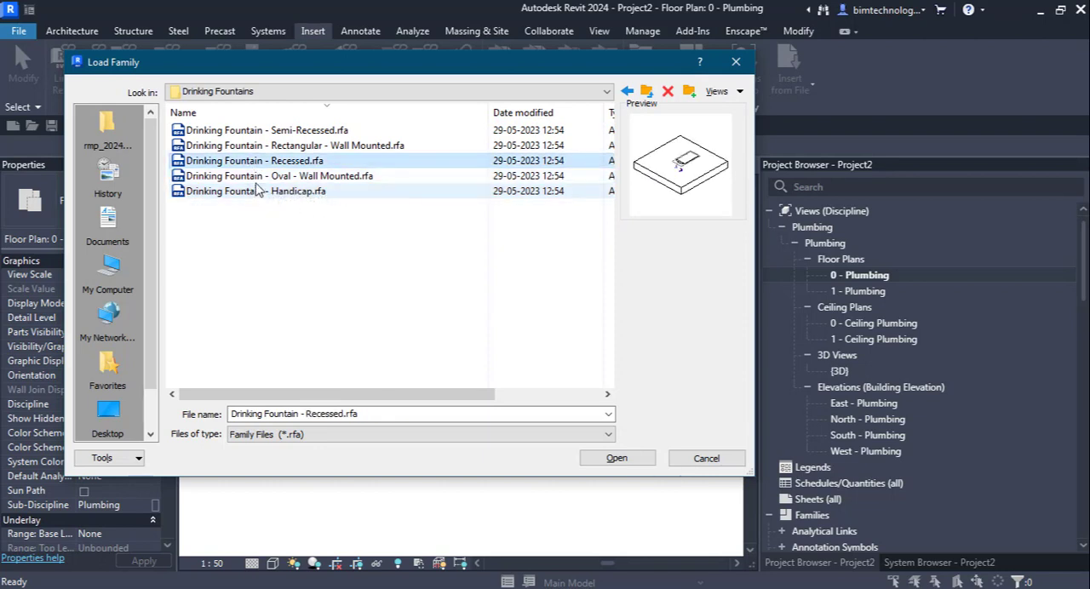
click(251, 181)
click(251, 192)
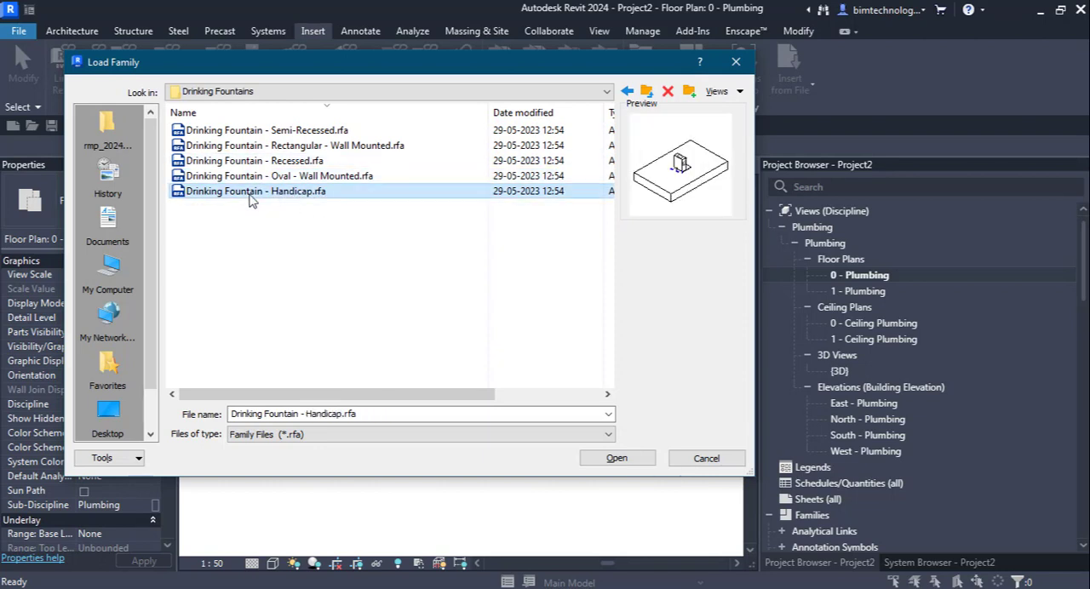
click(236, 130)
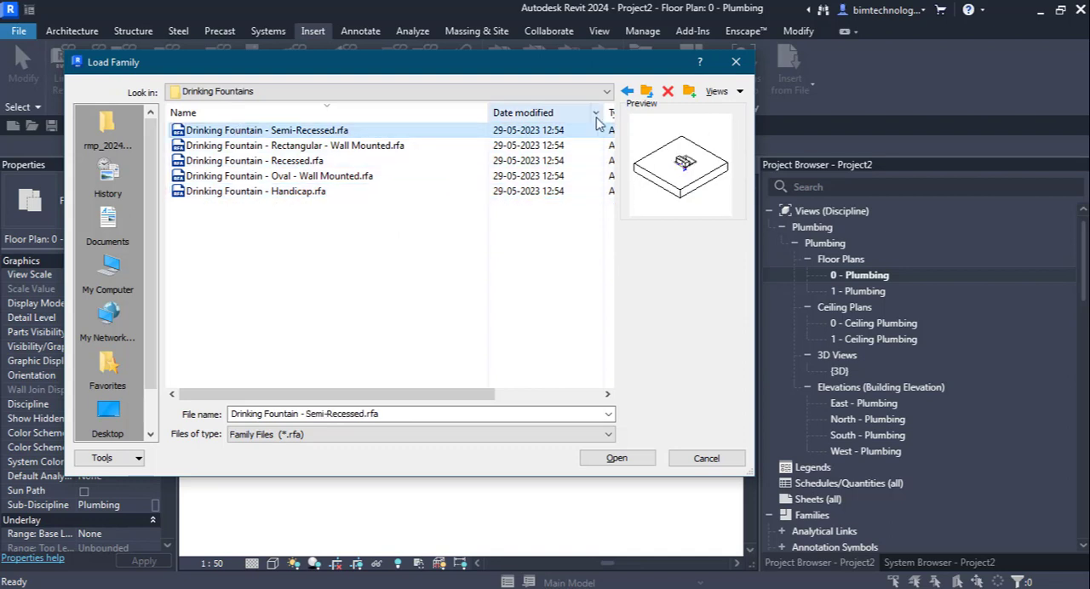
click(646, 91)
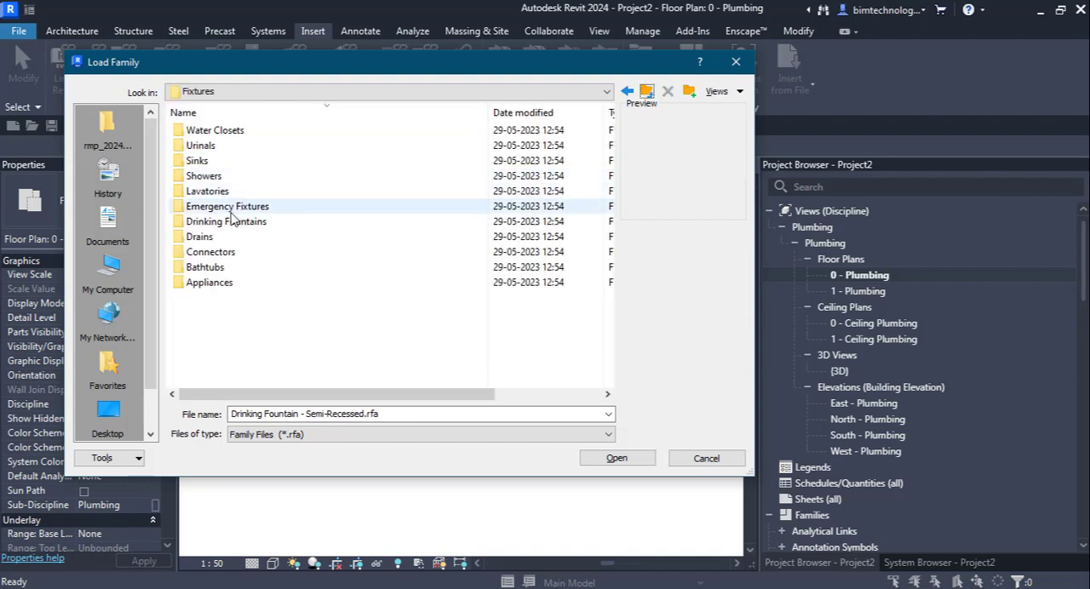
Step: Preview the Emergency Eye Wash family in the Emergency Fixtures folder, and return to Fixtures
double_click(220, 207)
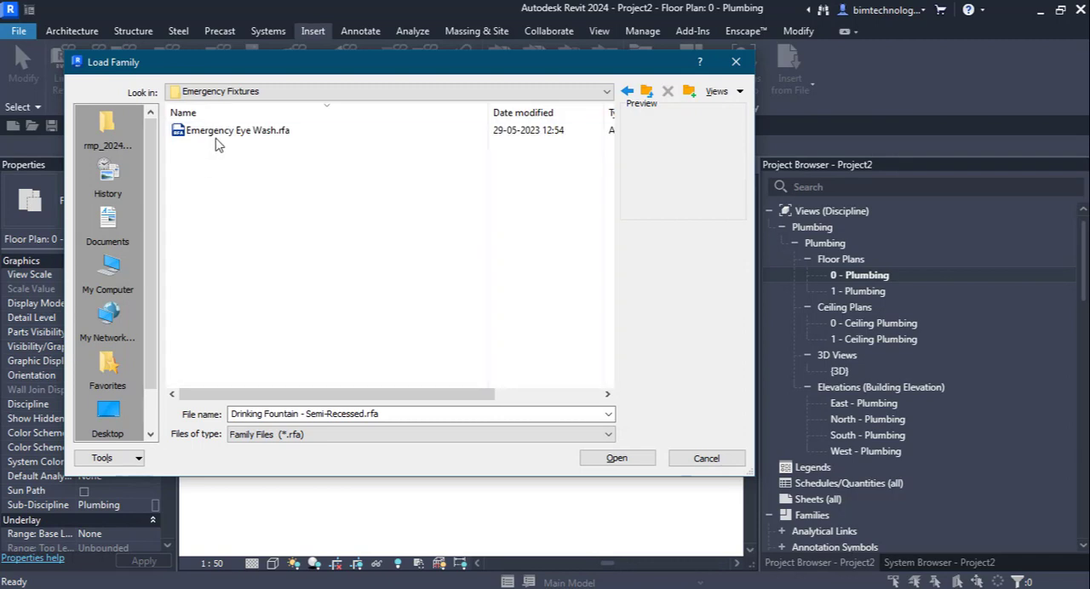
click(227, 136)
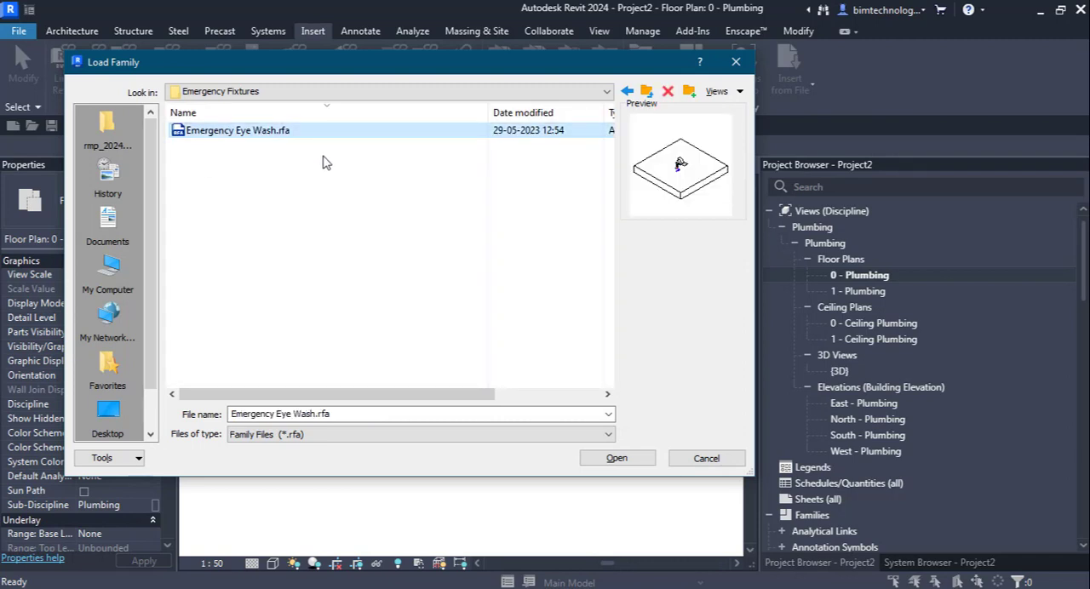
click(646, 90)
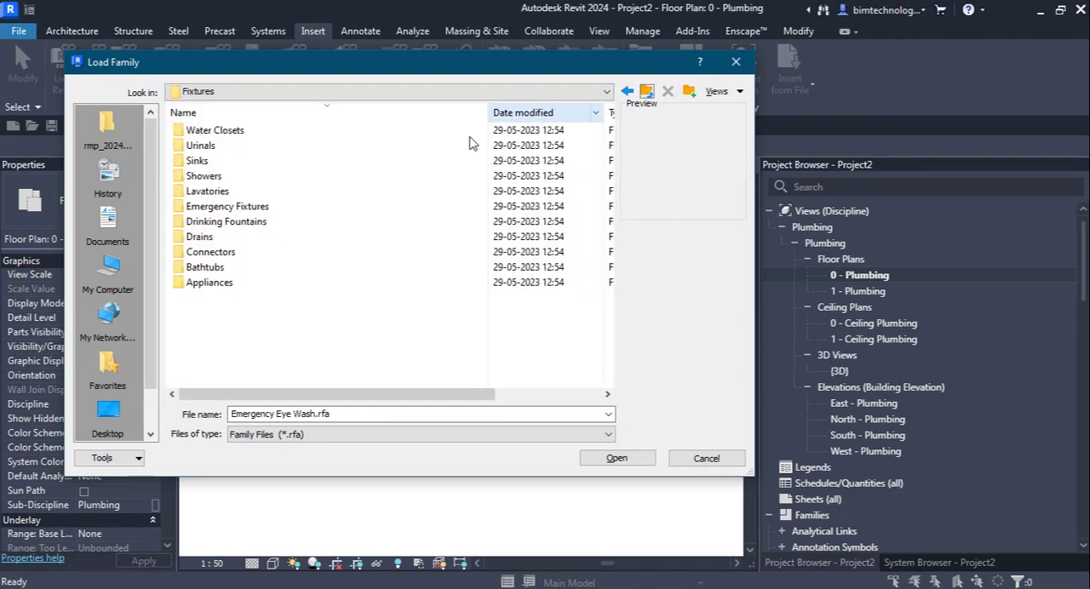
Step: Preview the Shower Stall with Seat - Rectangular, Shower Stall - Rectangular and Shower Stall - Corner families in the Showers folder, and return to Fixtures
double_click(205, 176)
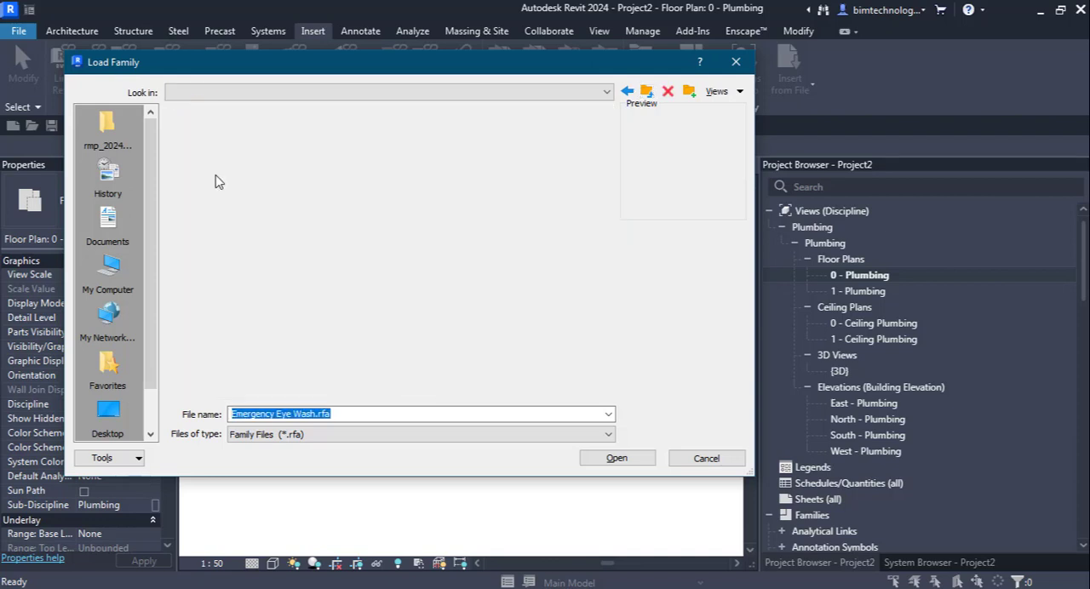
click(222, 131)
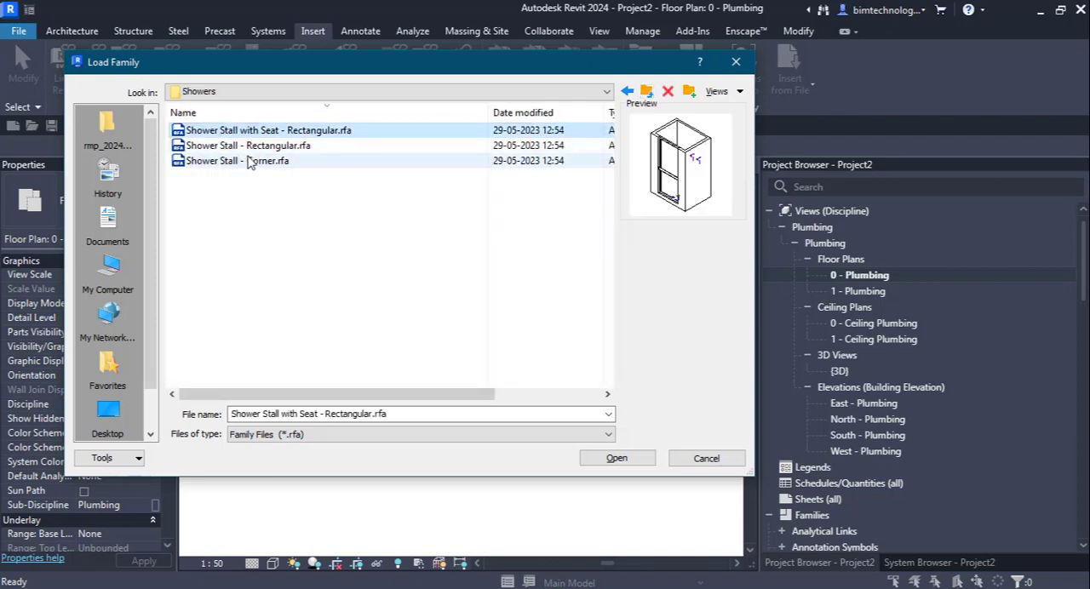
click(255, 146)
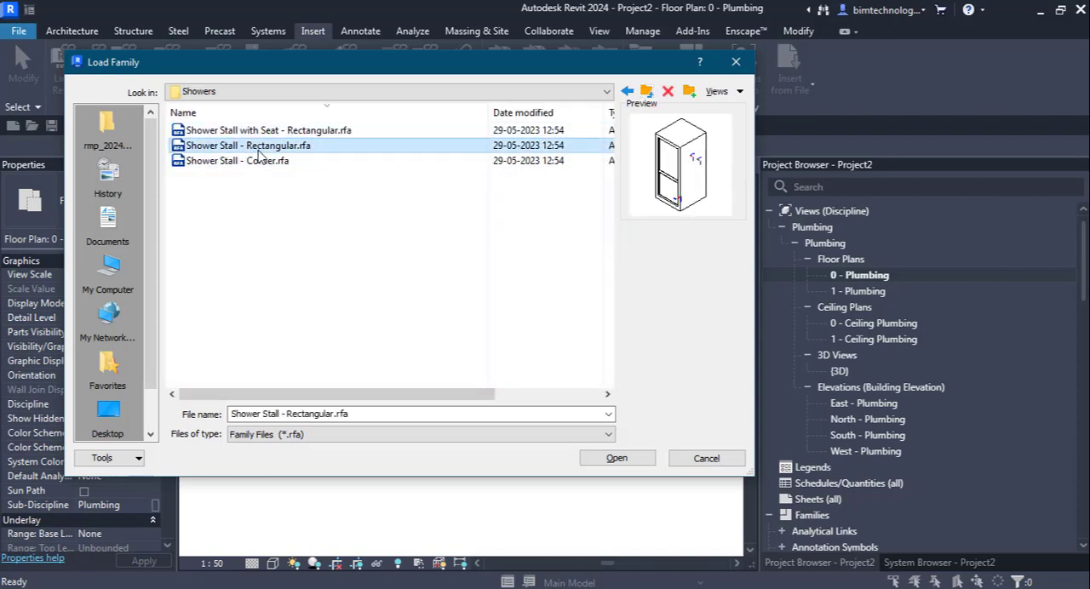
click(261, 164)
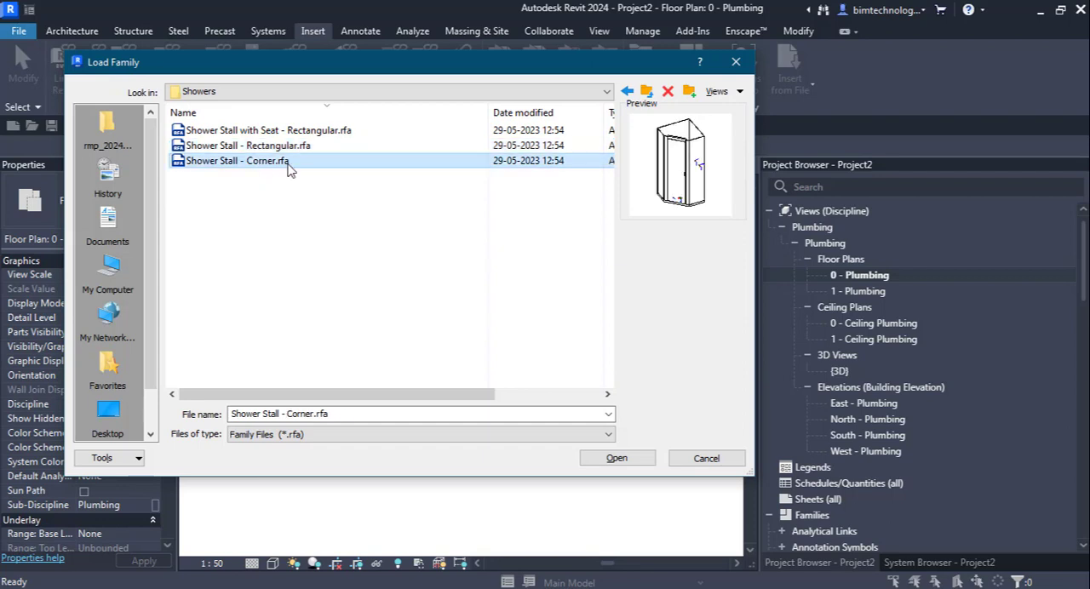
click(647, 90)
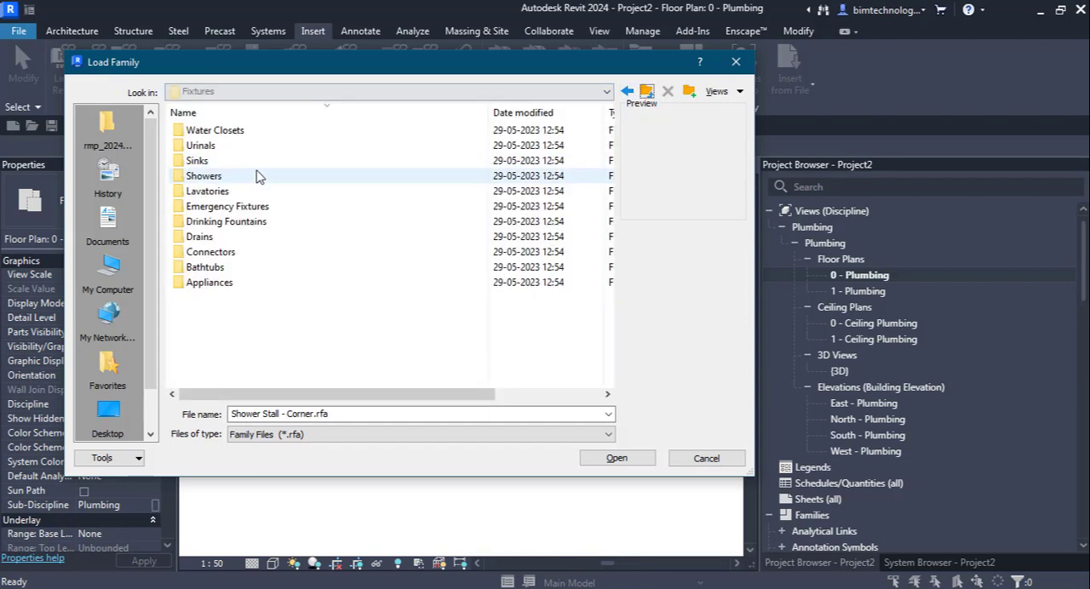
Step: Preview the Wall Mounted, Vanity, Rectangular and Oval lavatory families in the Lavatories folder, and return to Fixtures
double_click(214, 192)
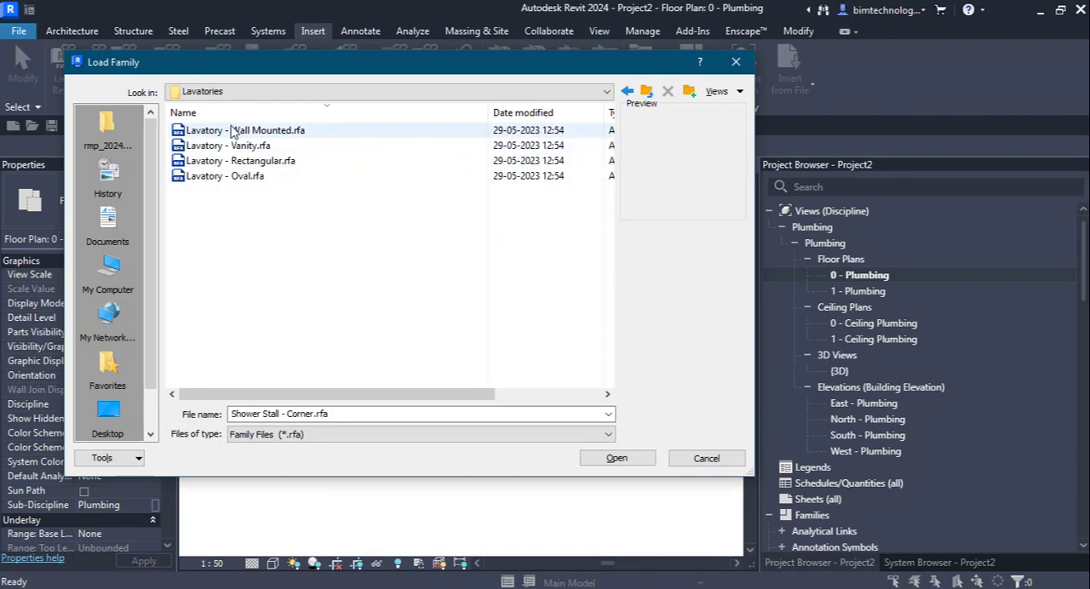
click(231, 132)
click(228, 147)
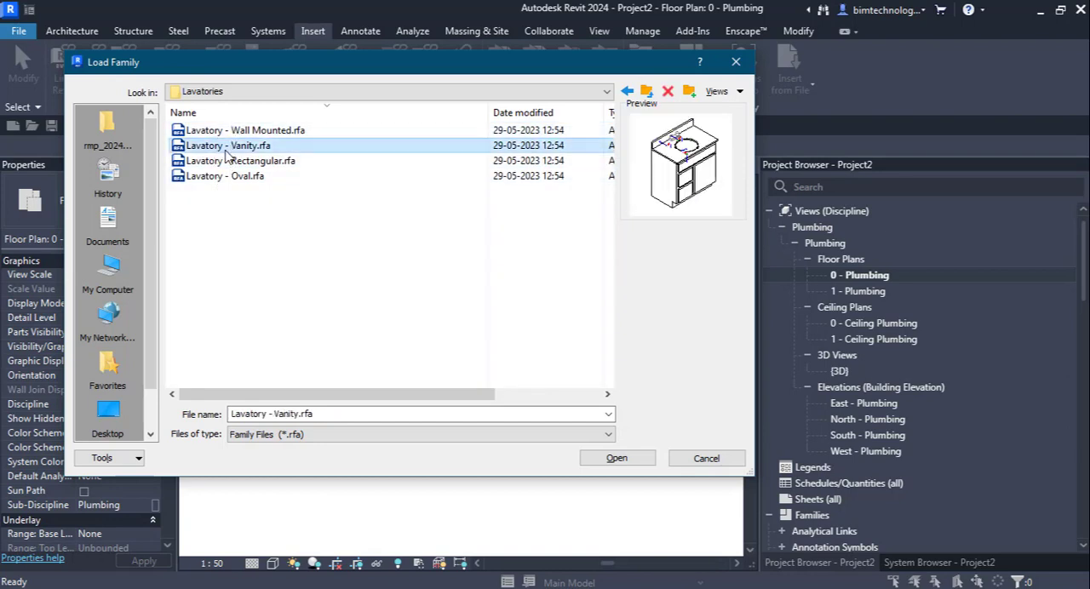
click(235, 162)
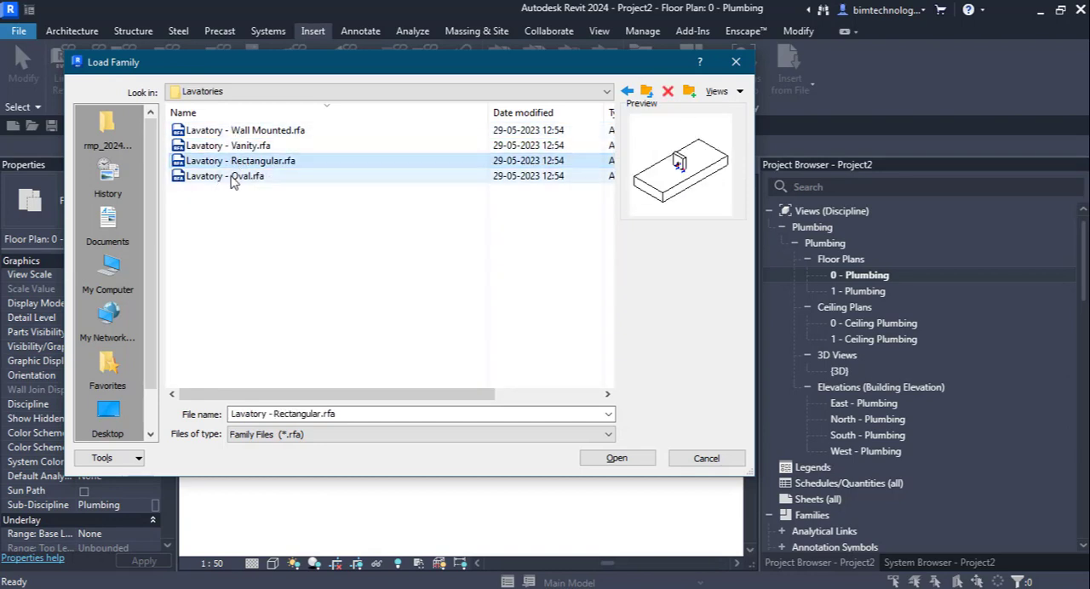
click(234, 179)
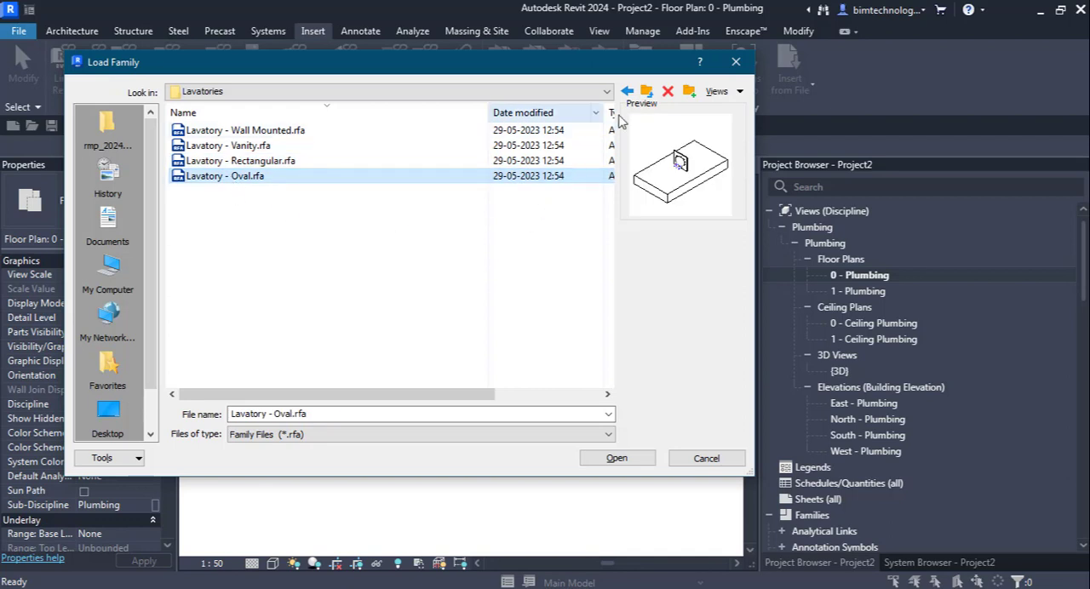
click(645, 91)
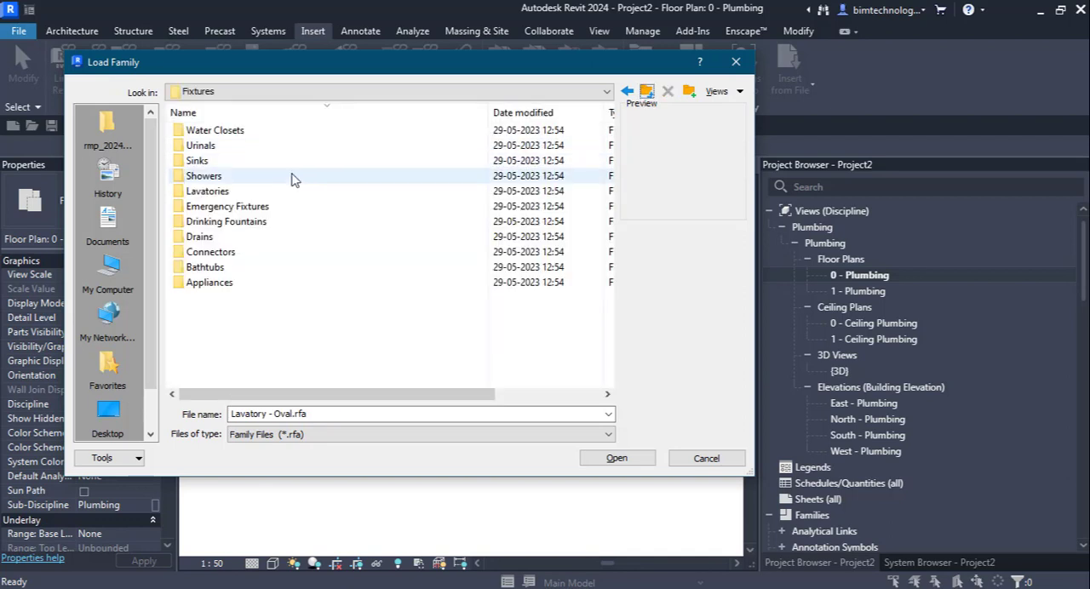
Step: Preview the Urinal with Wing - Wall Hung, Urinal - Wall Hung and Urinal - Stall families in the Urinals folder, and return to Fixtures
double_click(220, 150)
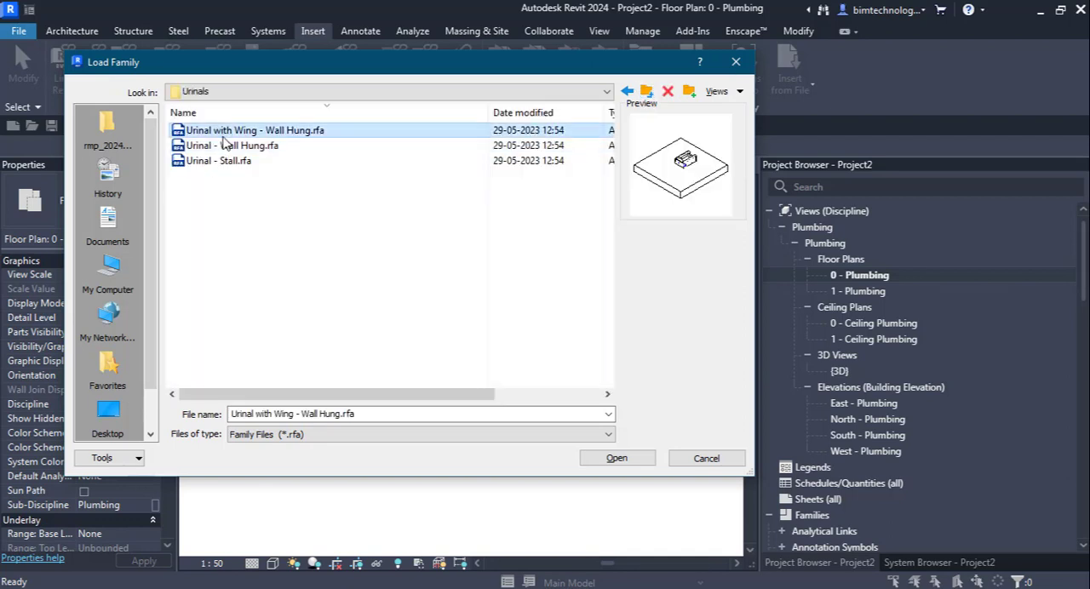
click(225, 151)
click(228, 162)
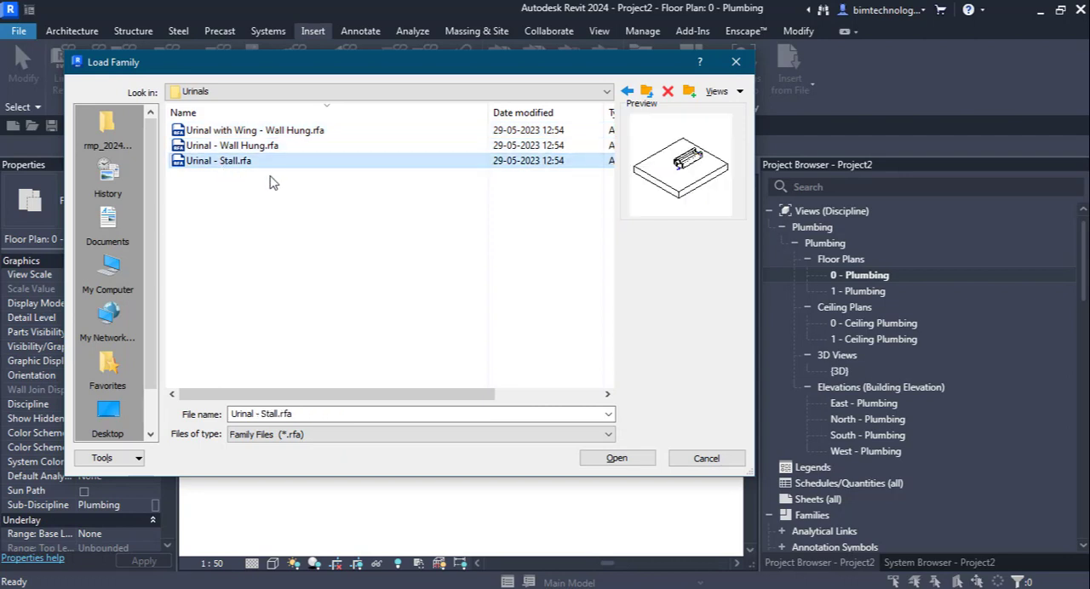
click(644, 92)
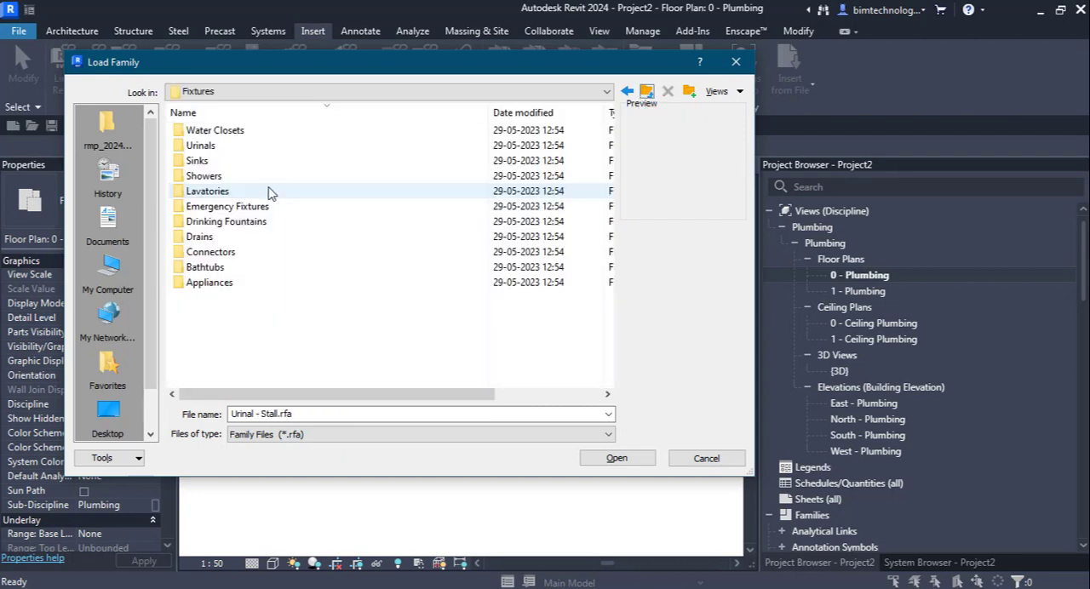
Step: Preview the Quiet Flush Tank, wall- and floor-mounted Flush Valve, Flush Tank and Bidet families in the Water Closets folder, and return to Fixtures
double_click(201, 131)
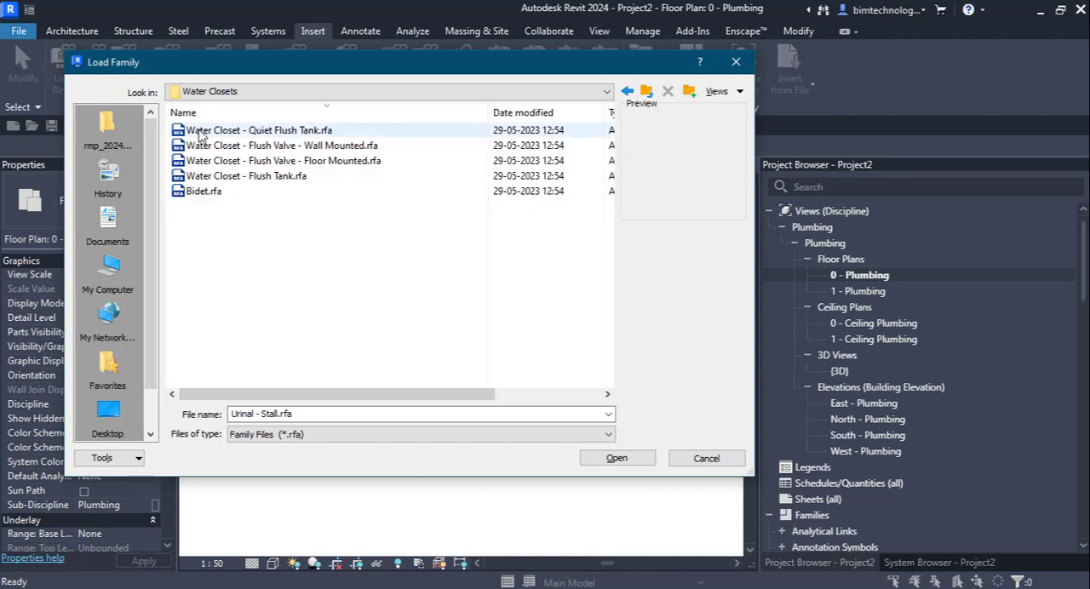
key(Down)
key(Down)
click(217, 179)
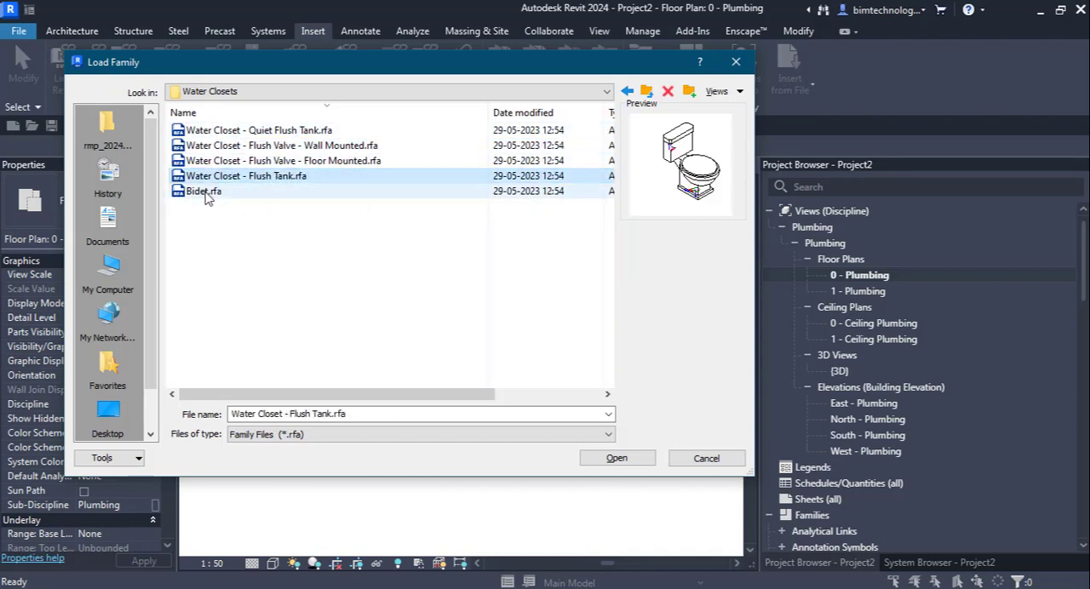
click(206, 193)
click(648, 91)
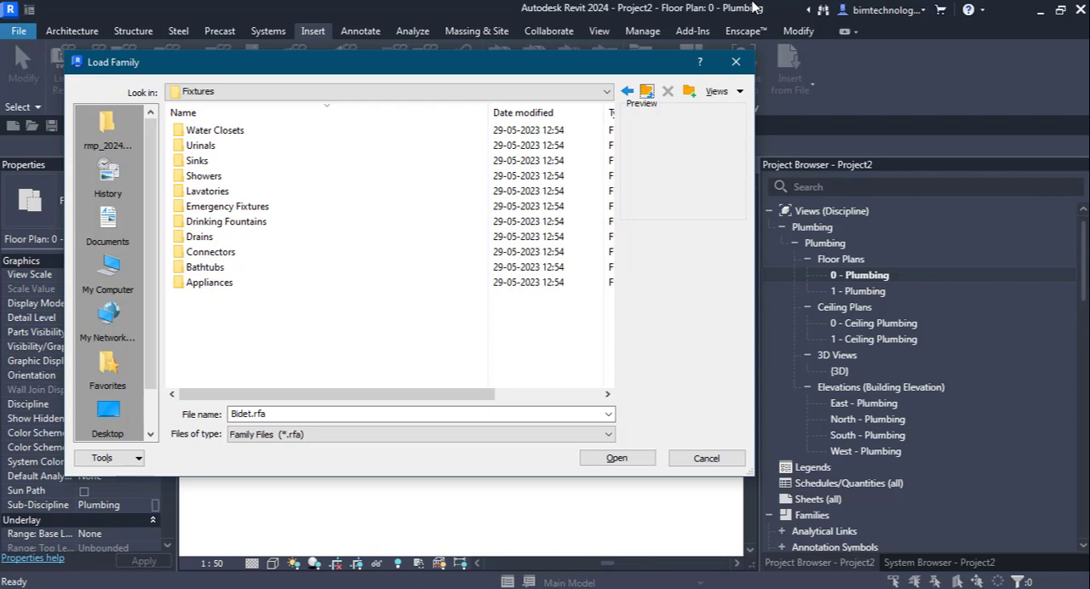
Step: Preview the Work, Utility, Service, Mop, Kitchen - Triple, Kitchen - Double, Island - Single and Corner Floor families in the Sinks folder
double_click(196, 161)
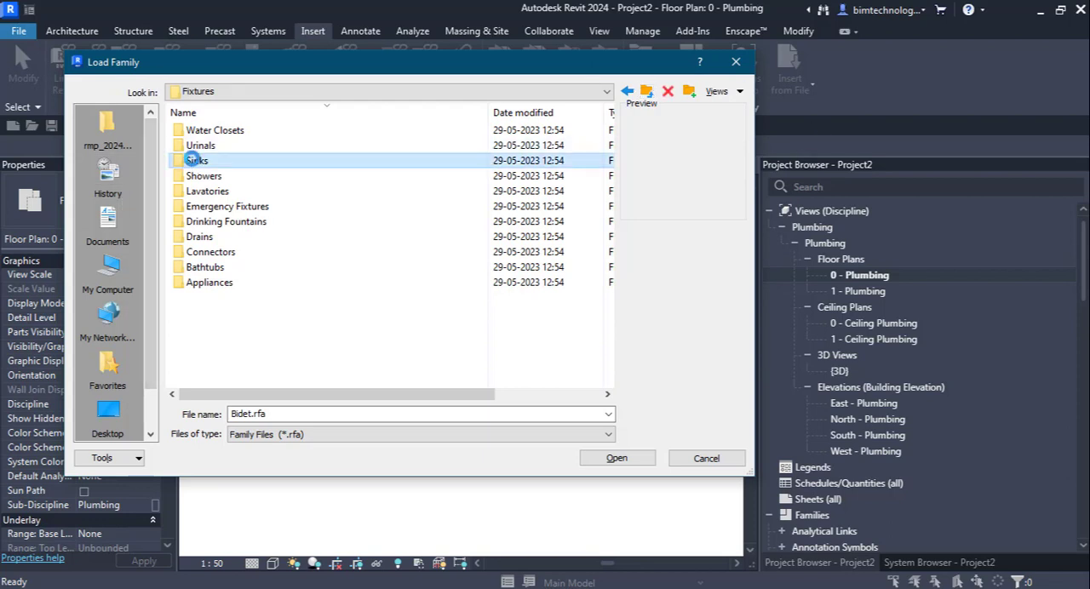
click(217, 134)
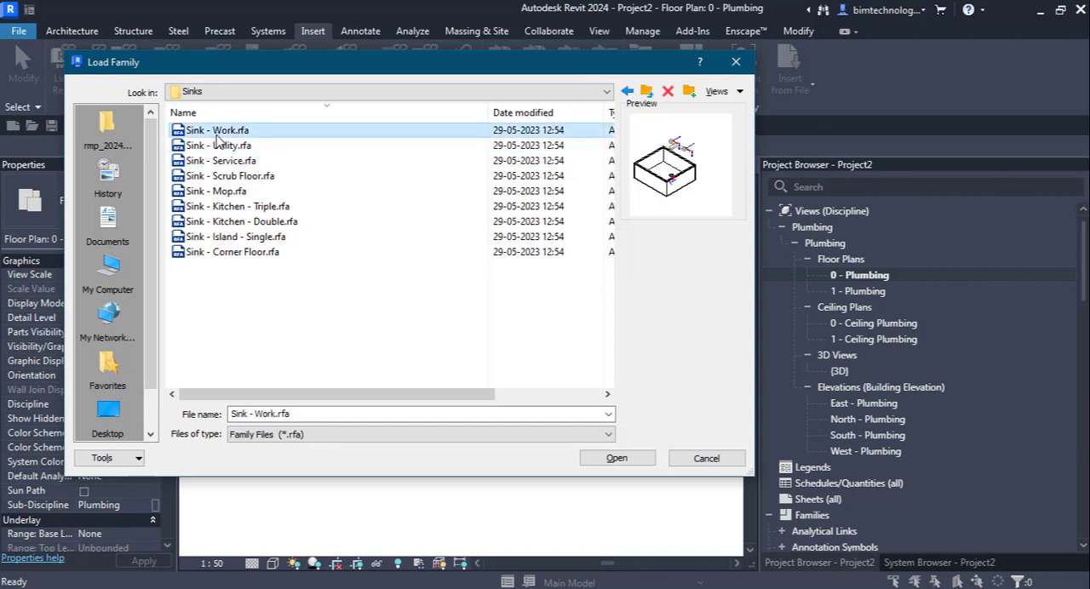
click(221, 146)
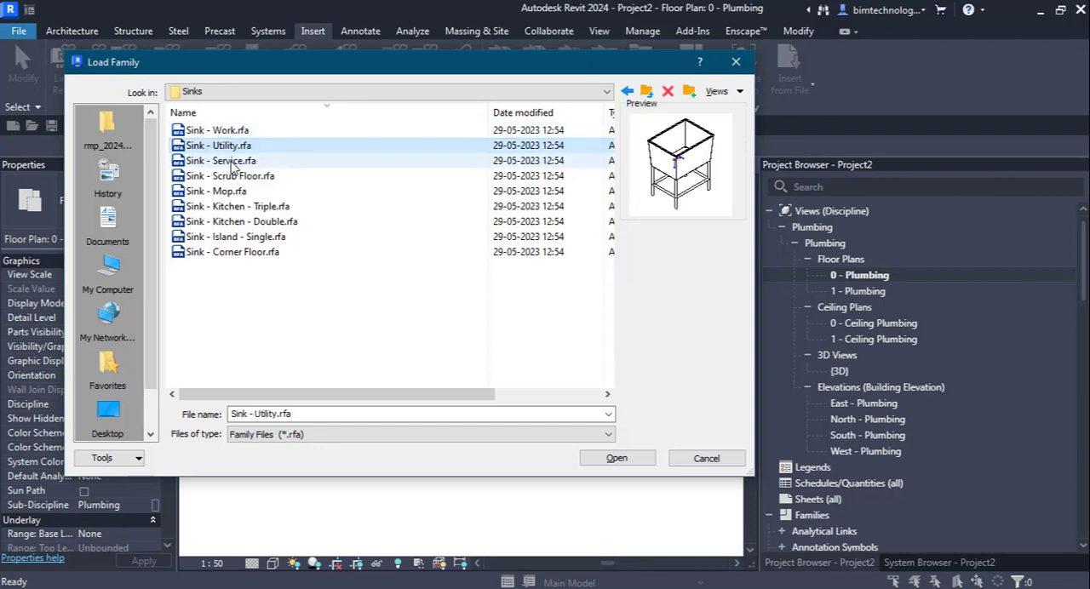
click(225, 161)
click(217, 192)
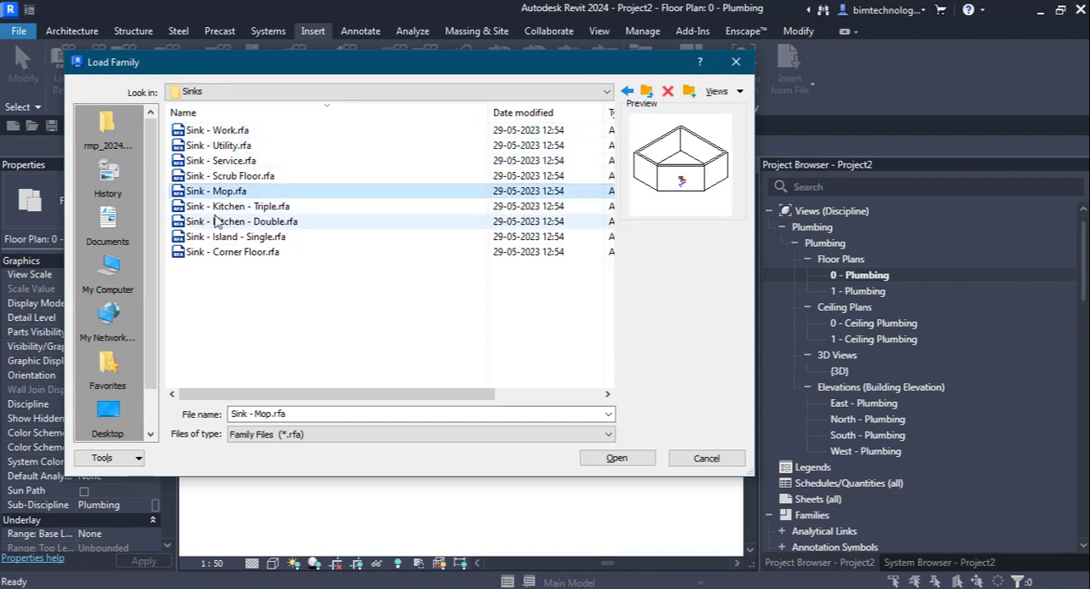
click(209, 207)
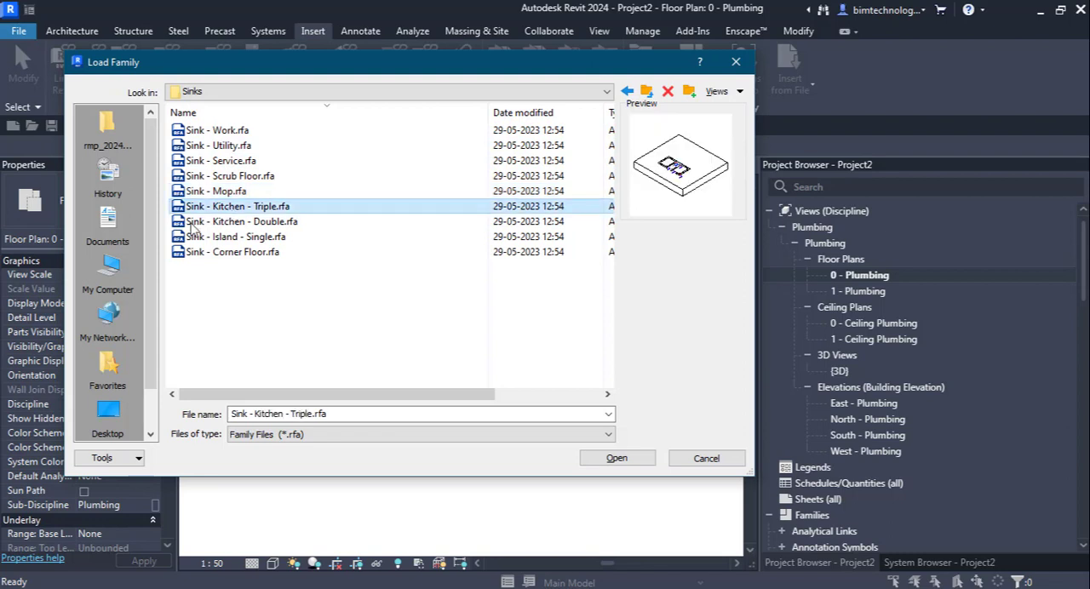
click(209, 223)
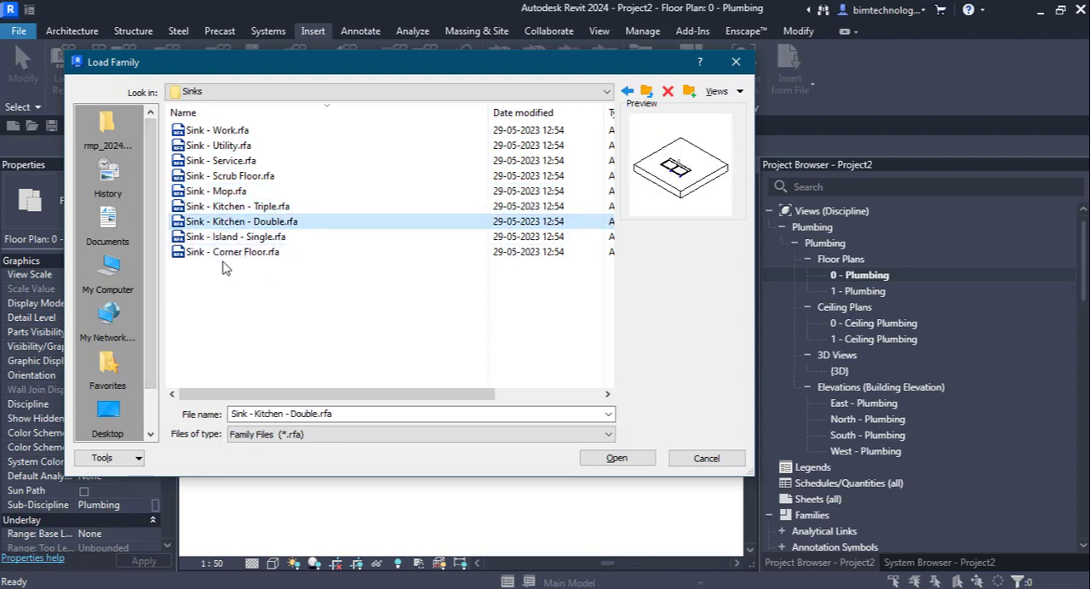
click(228, 238)
click(224, 253)
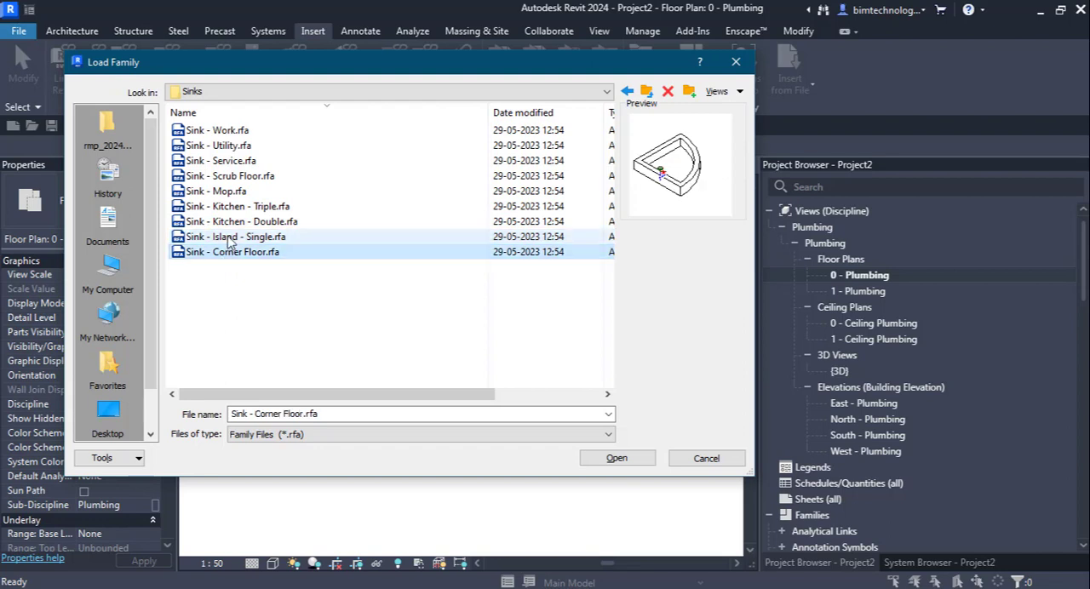
Step: Load the Sink - Kitchen - Double family from the Sinks folder into the project
click(232, 234)
click(232, 226)
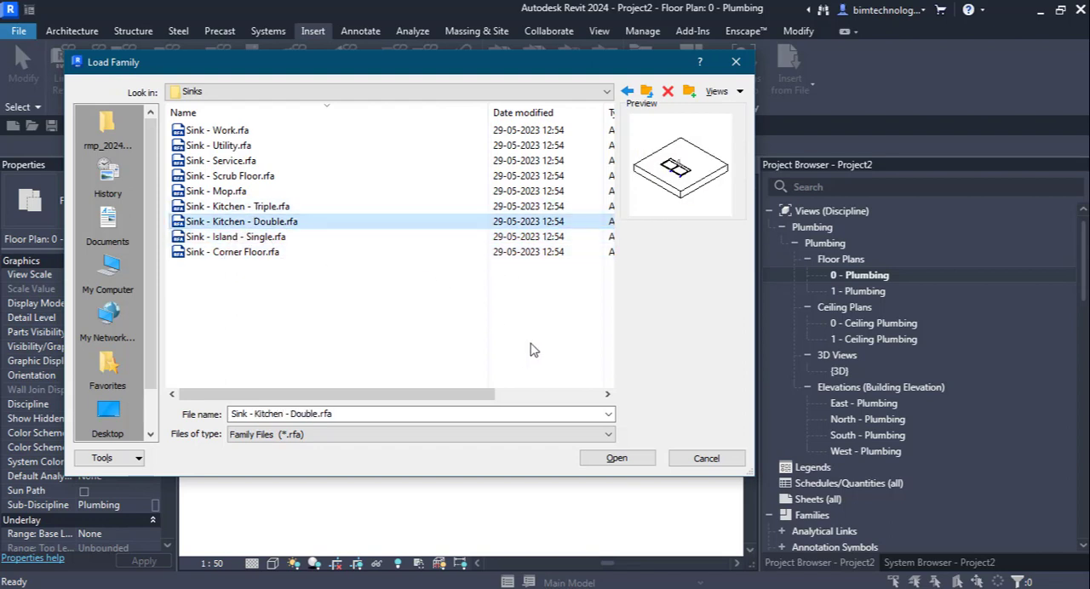
click(624, 459)
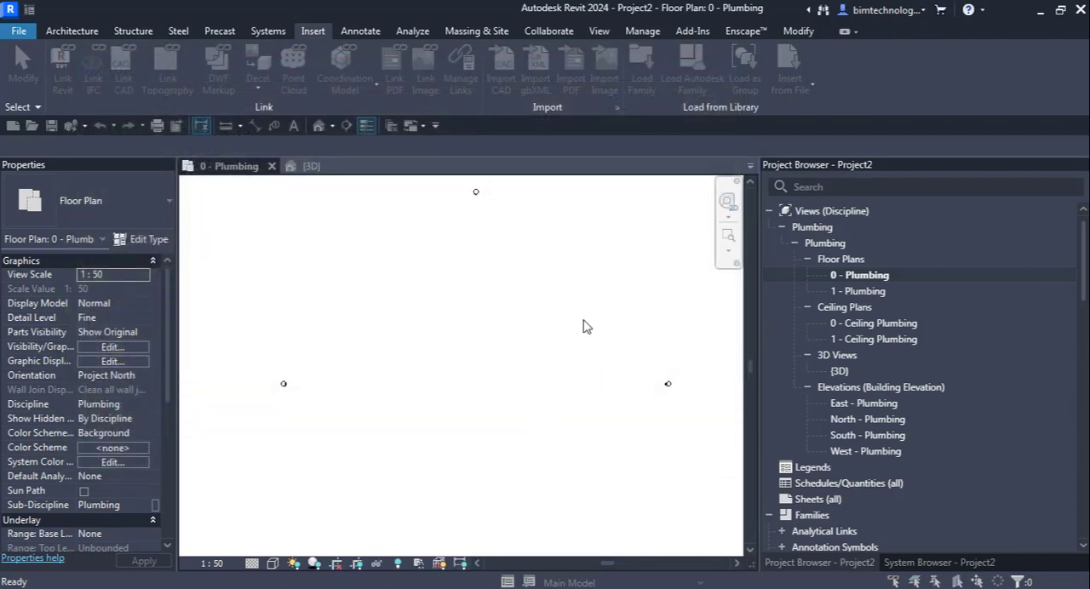
click(482, 264)
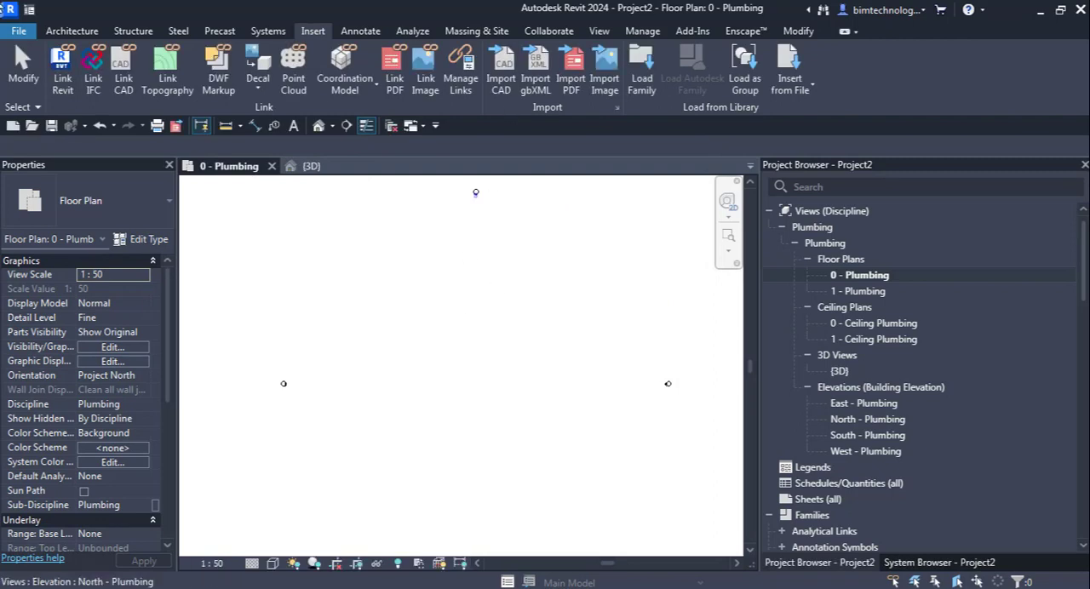
Step: Start placing a plumbing fixture and choose the Sink - Kitchen - Double type 42"x21" - Private
click(60, 32)
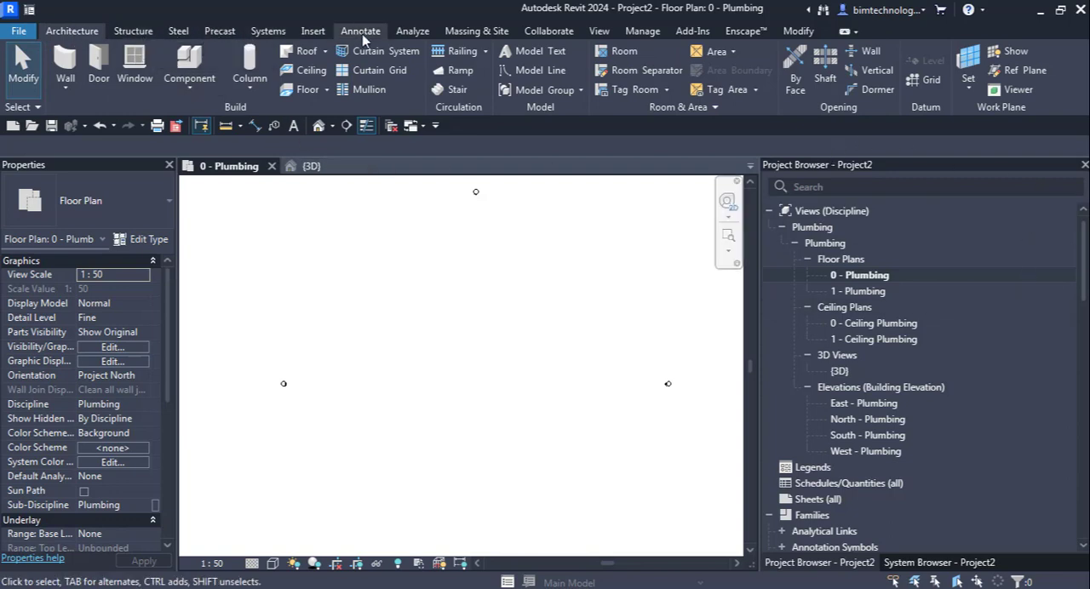
click(268, 31)
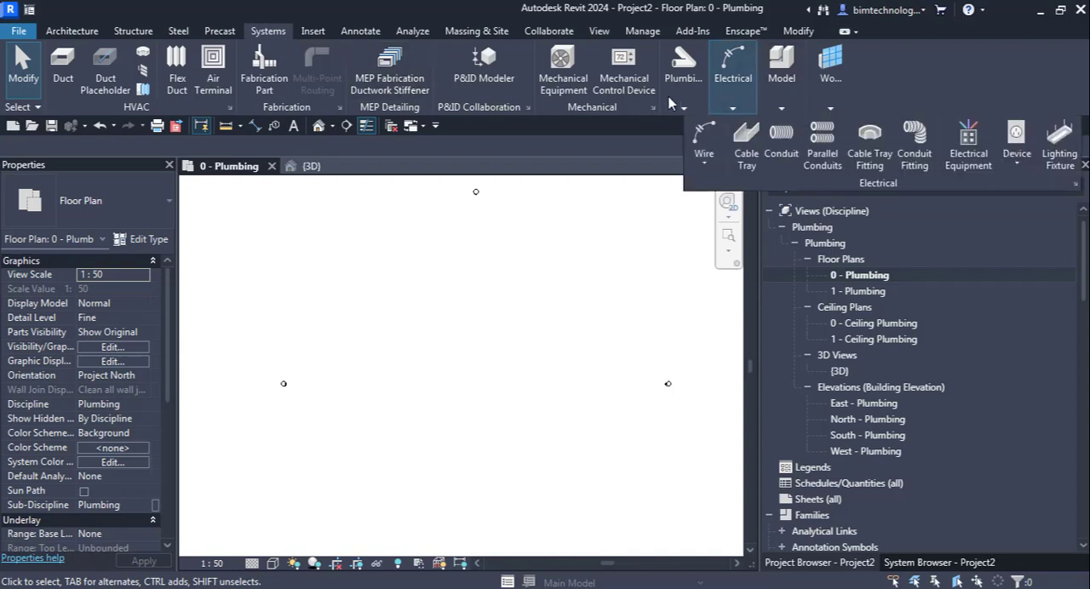
mouse_move(672, 102)
click(979, 149)
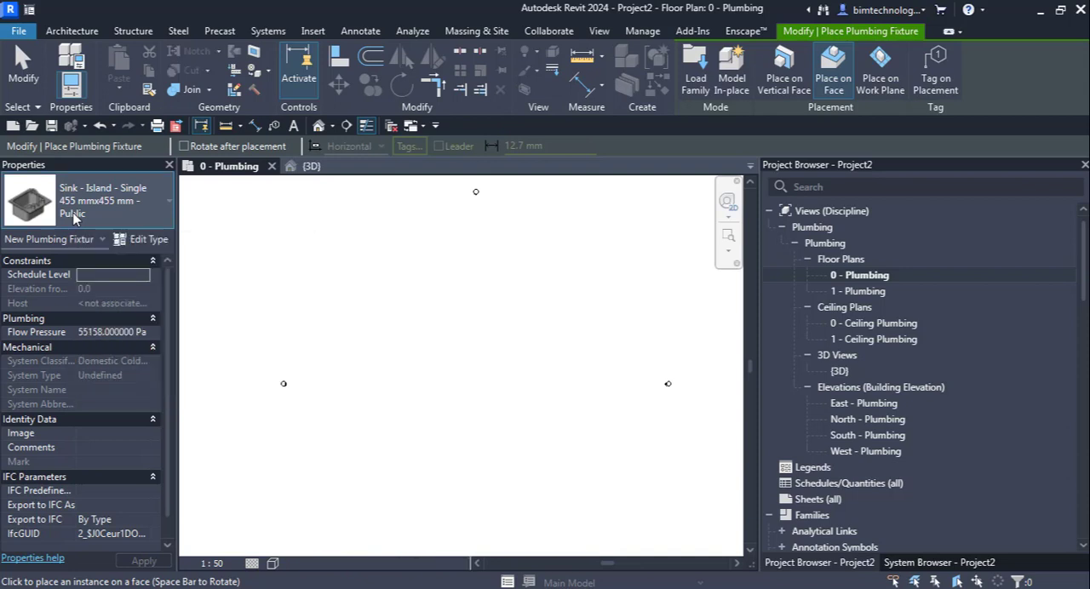
click(74, 218)
scroll(108, 393, up, 1)
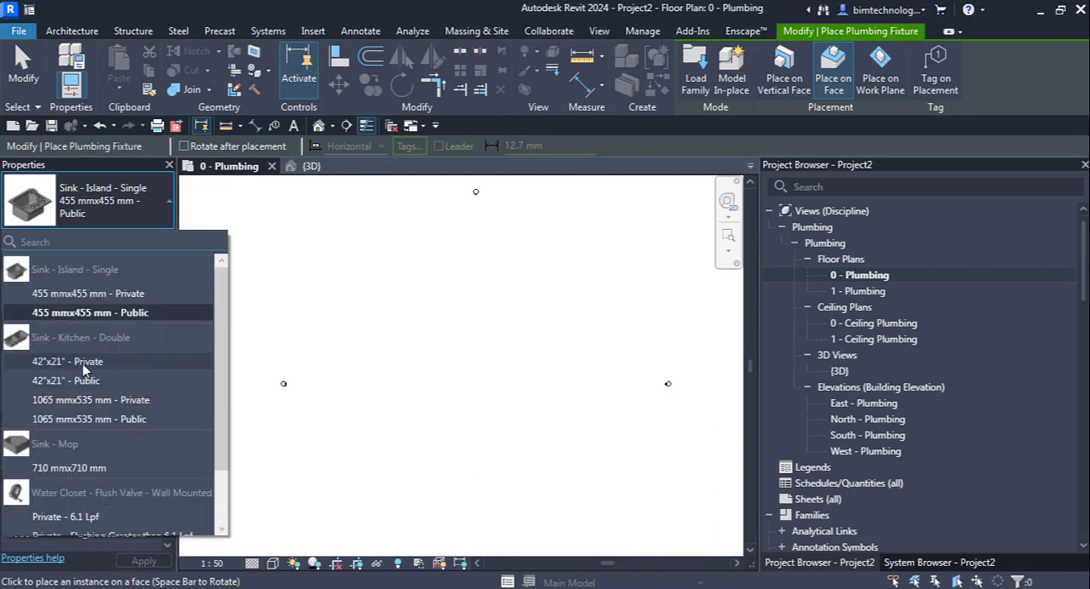
mouse_move(83, 367)
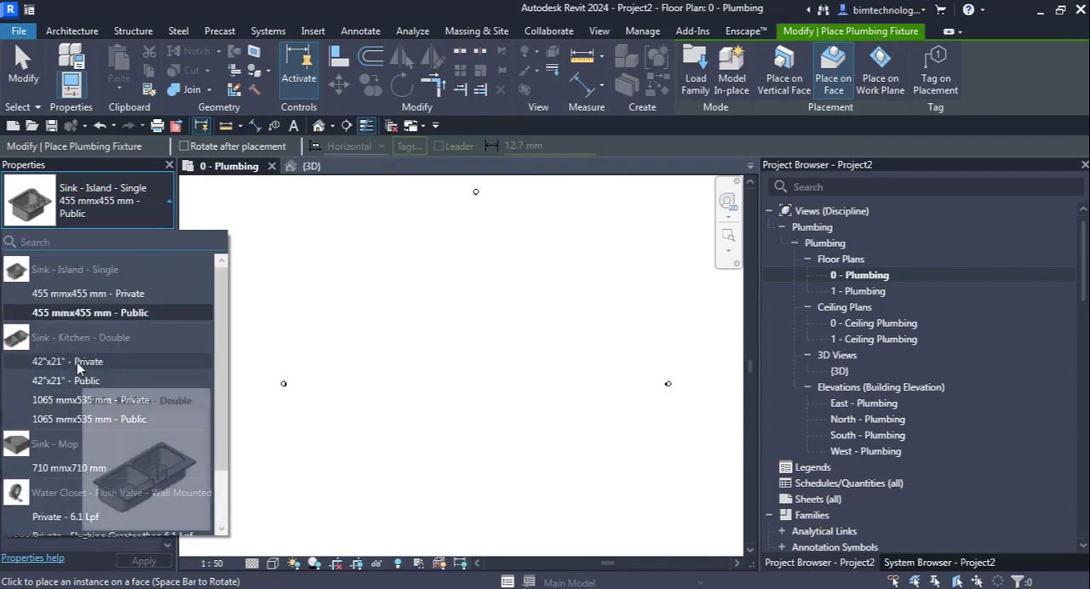
click(83, 362)
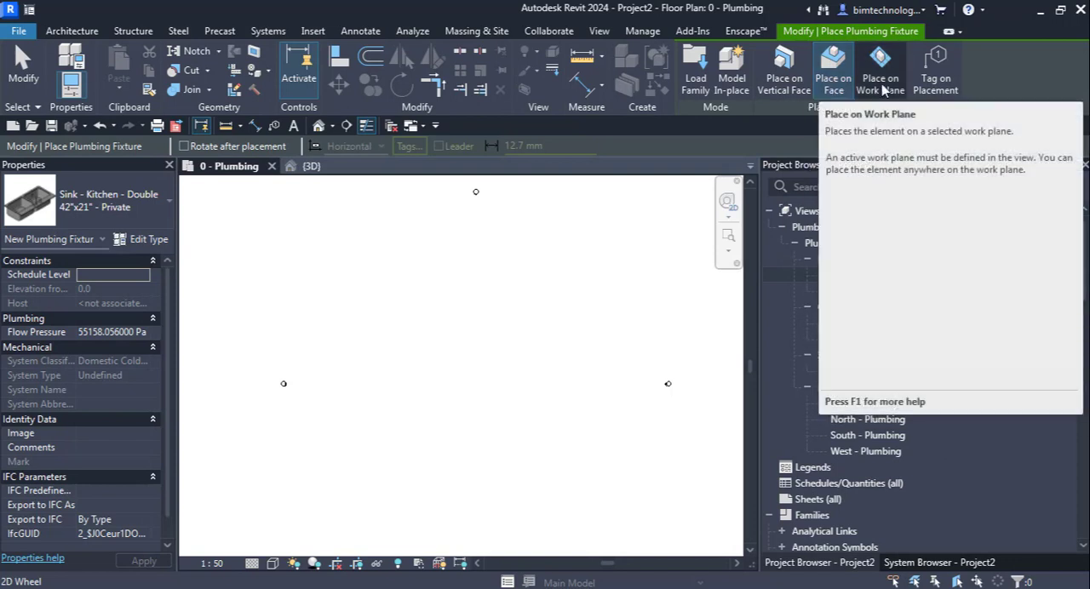
Step: Start an architectural floor of type Generic 300mm and sketch a rectangular boundary about 1500 by 400 mm in the plumbing plan
click(72, 32)
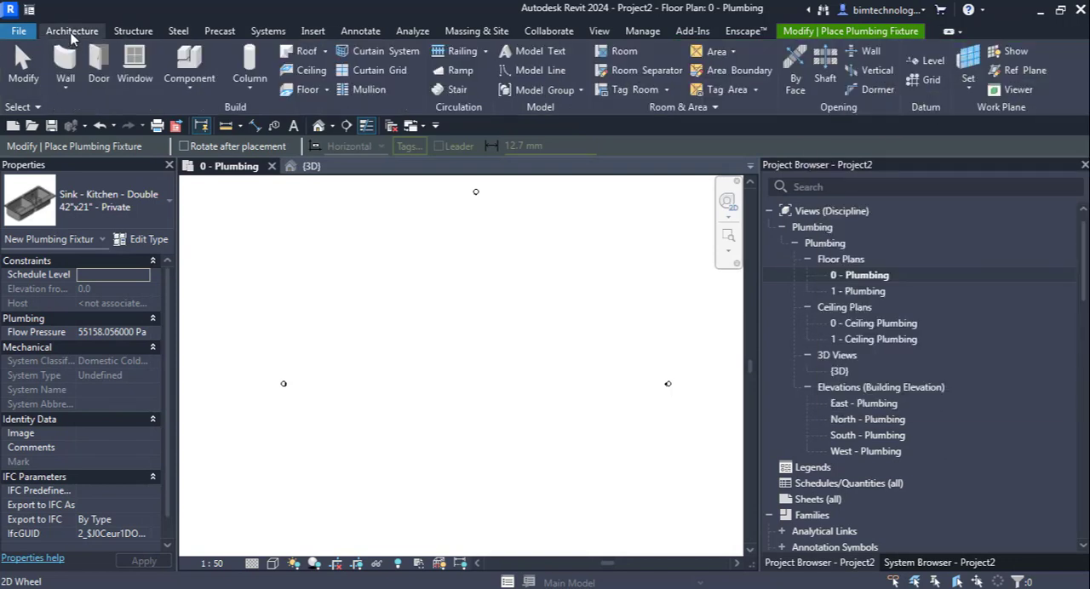
click(326, 91)
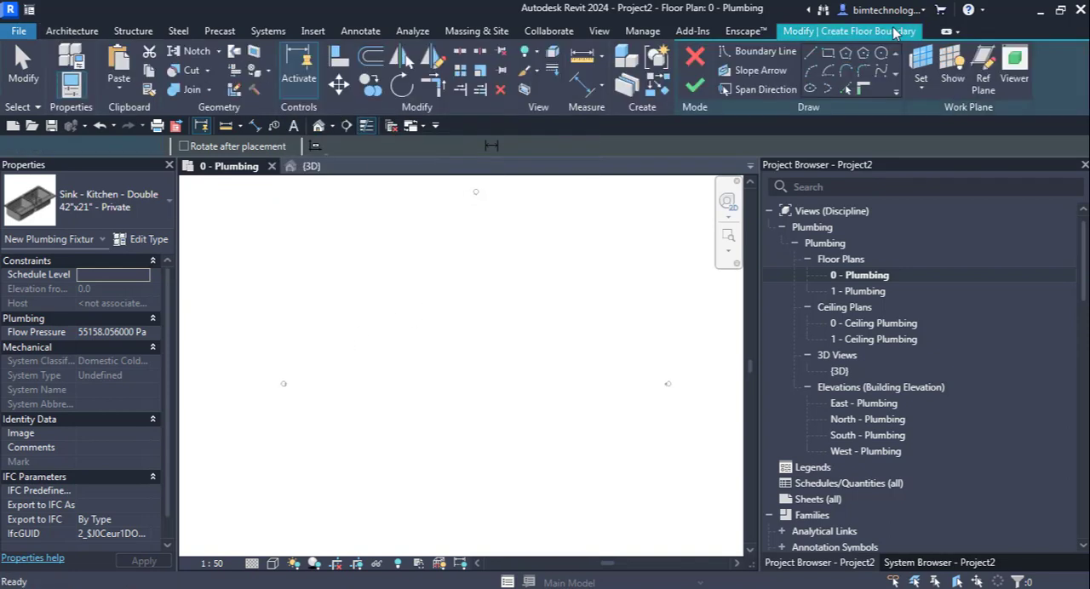
click(309, 288)
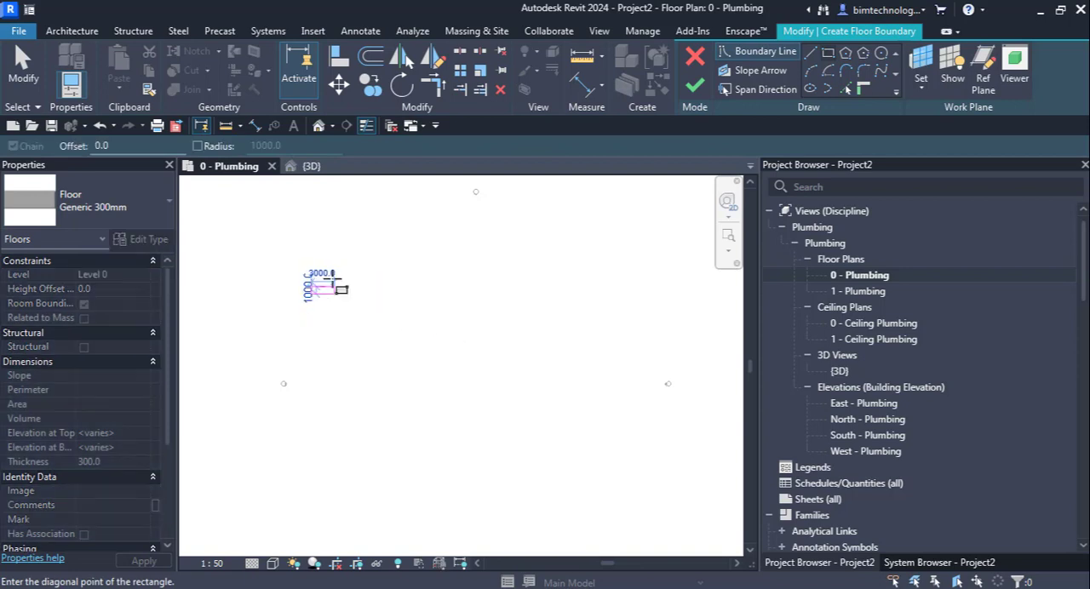
scroll(333, 283, up, 4)
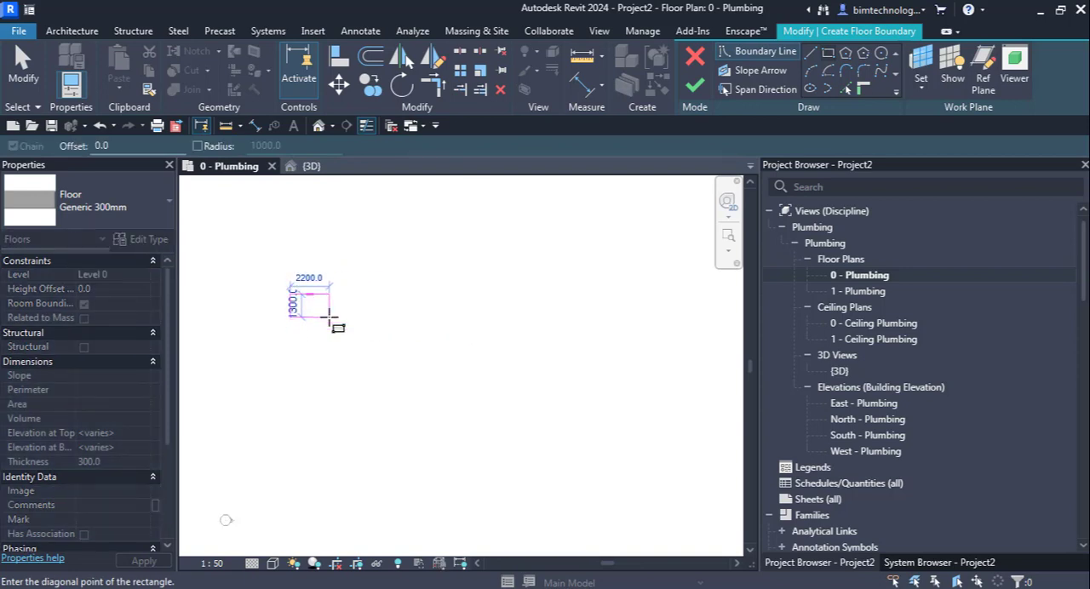
scroll(330, 316, up, 2)
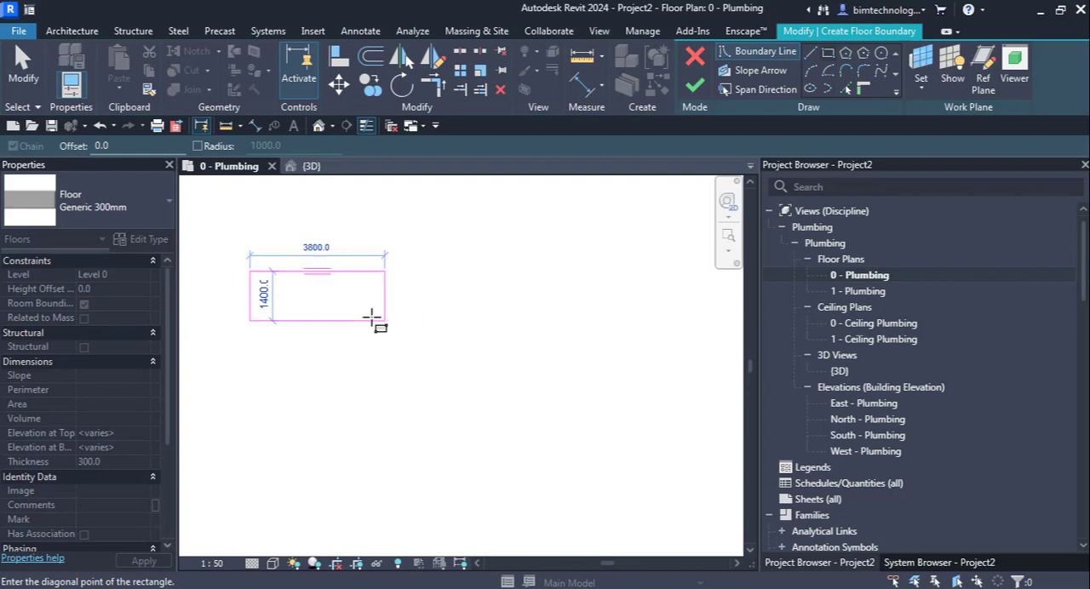
scroll(230, 277, up, 3)
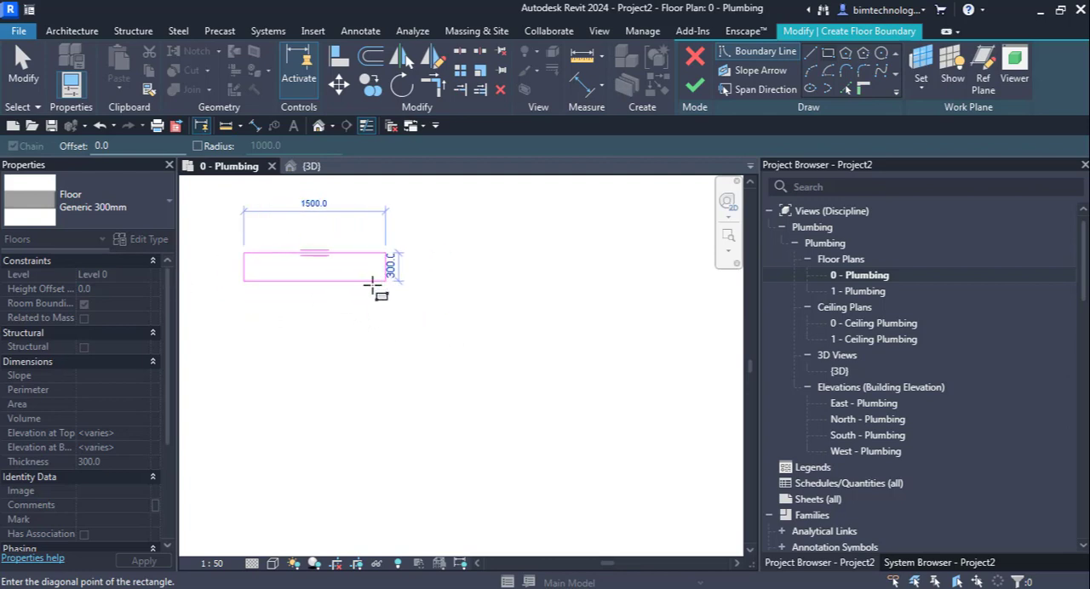
click(389, 290)
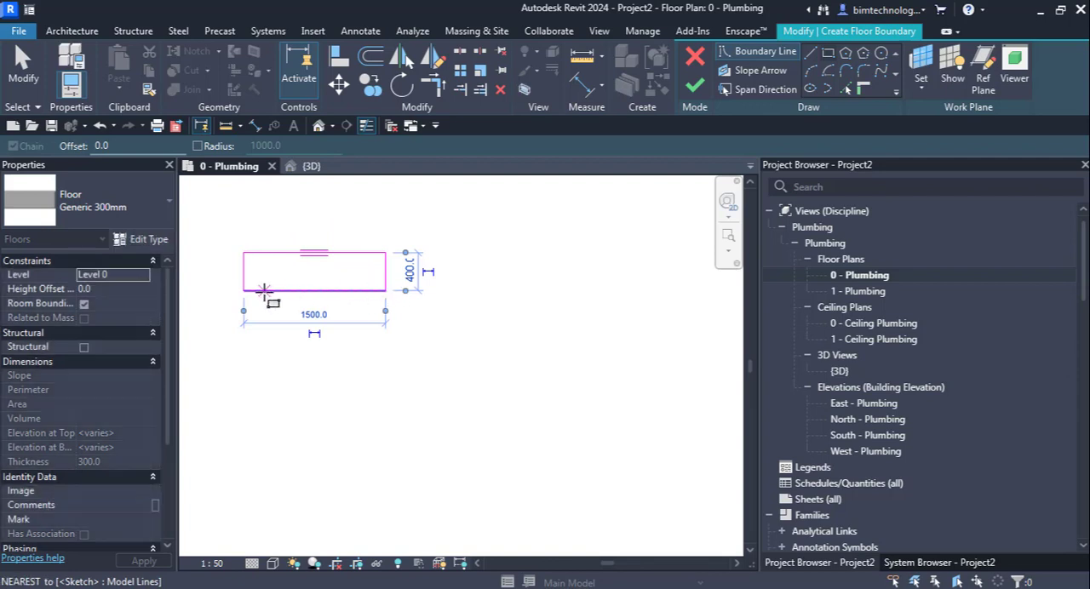
Step: Set the short side of the rectangular floor boundary to 600 mm
scroll(259, 290, up, 2)
click(484, 264)
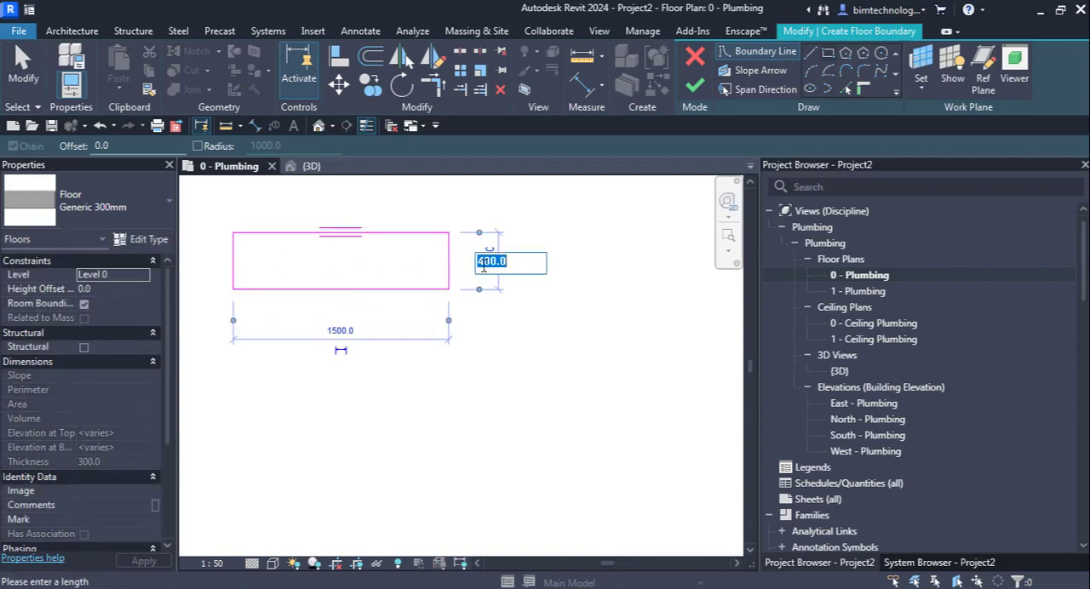
text(600)
key(Return)
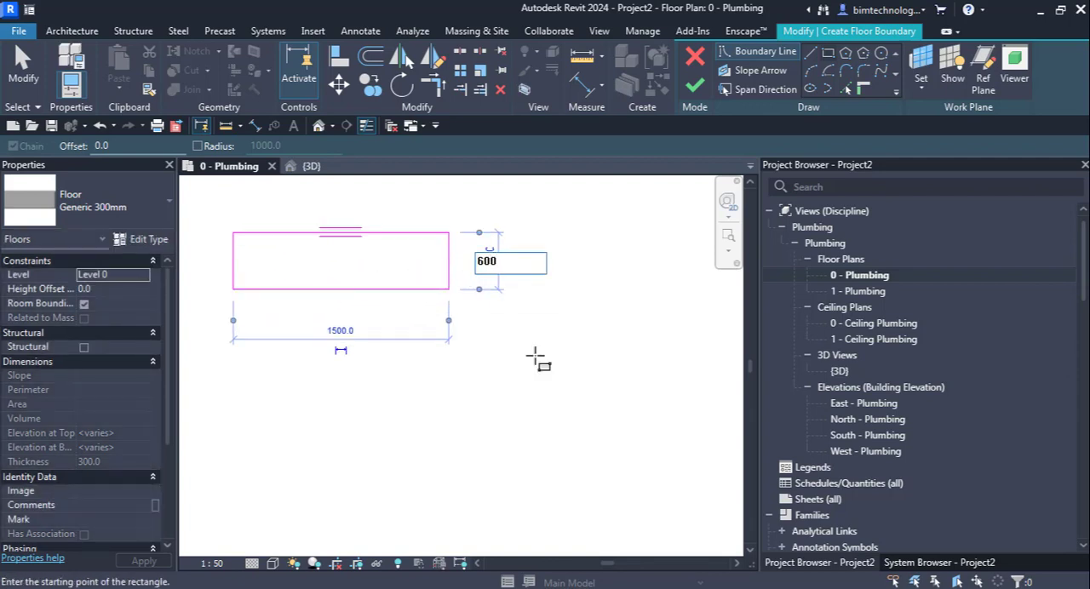
Step: Finish the floor sketch and set the floor's height offset from Level 0 to 750 mm
click(696, 86)
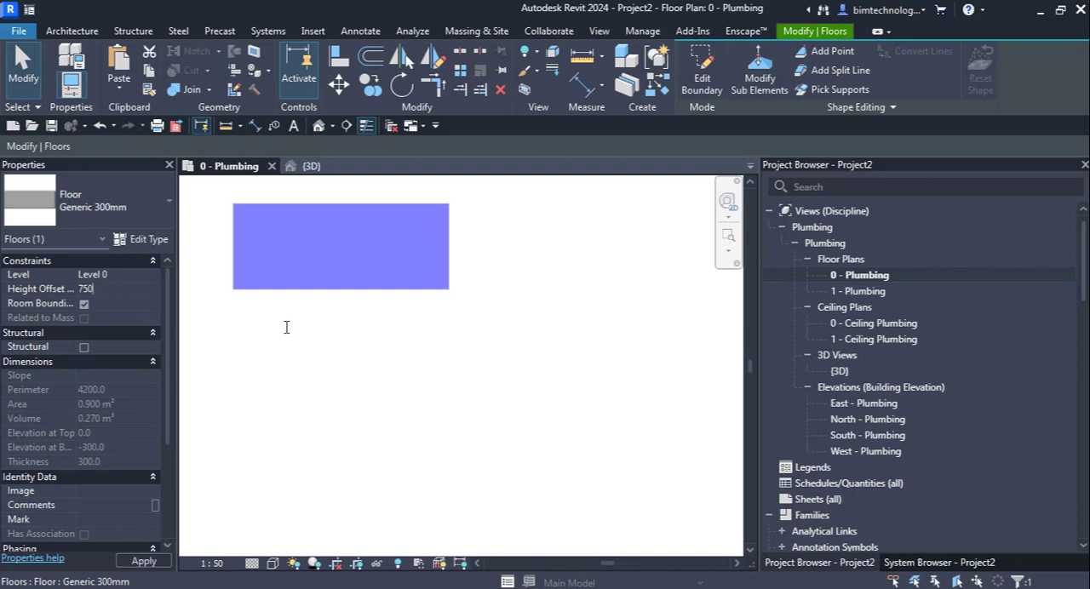
click(480, 357)
scroll(469, 332, down, 3)
scroll(397, 274, up, 2)
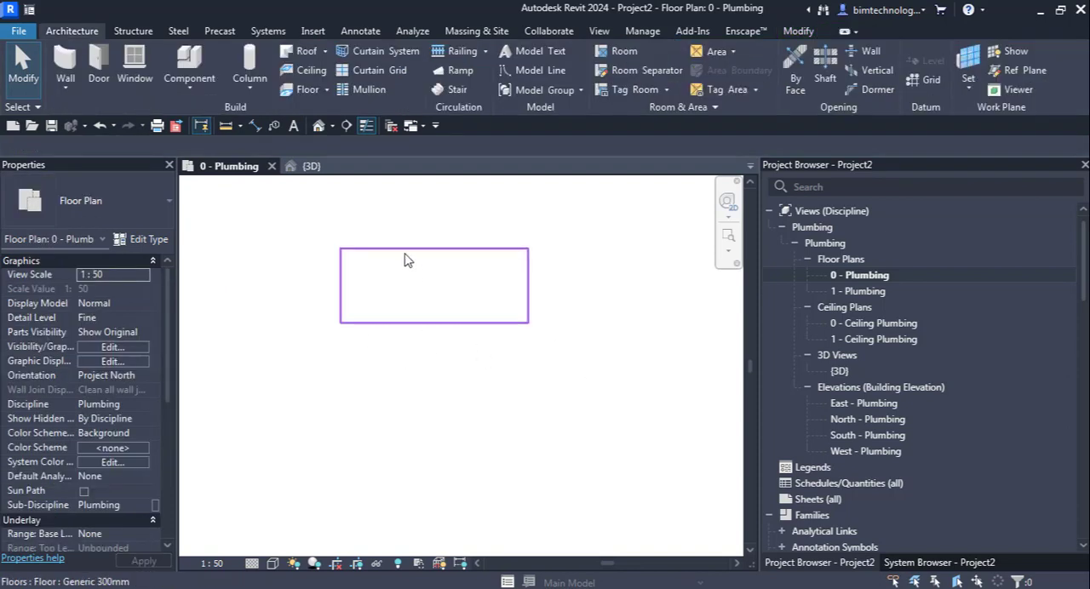
scroll(406, 260, up, 1)
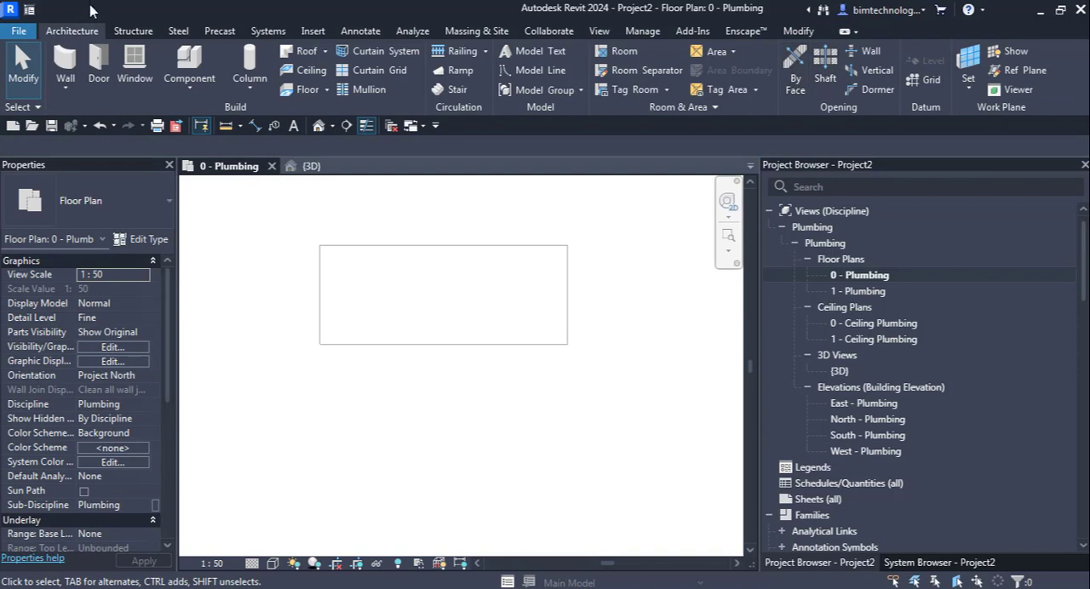
Step: Place the Sink - Kitchen - Double 42"x21" - Private fixture on the floor's face at the midpoint of its upper edge
click(269, 31)
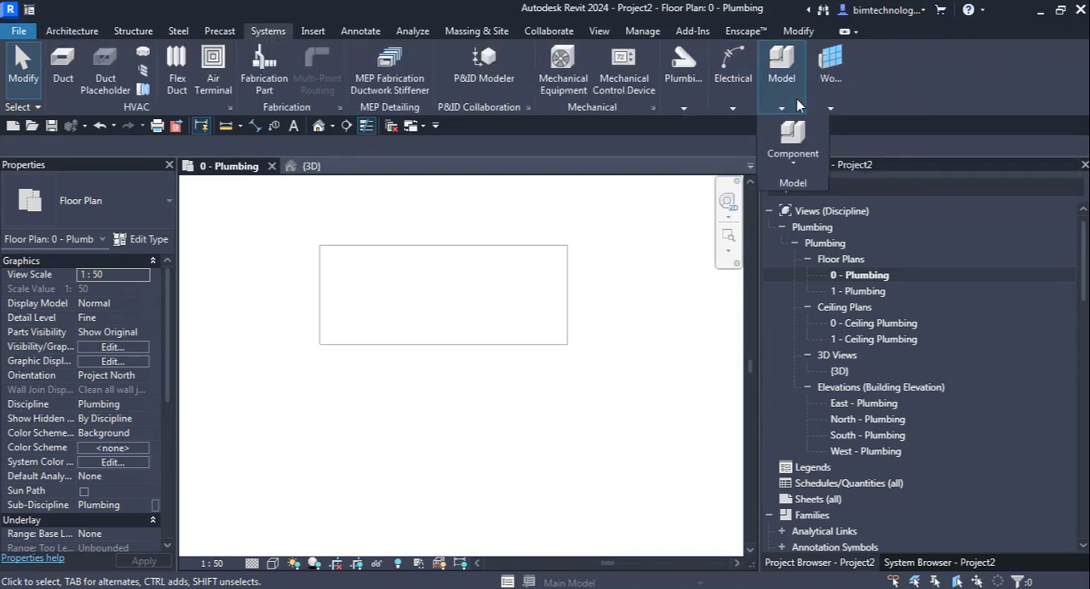
click(686, 106)
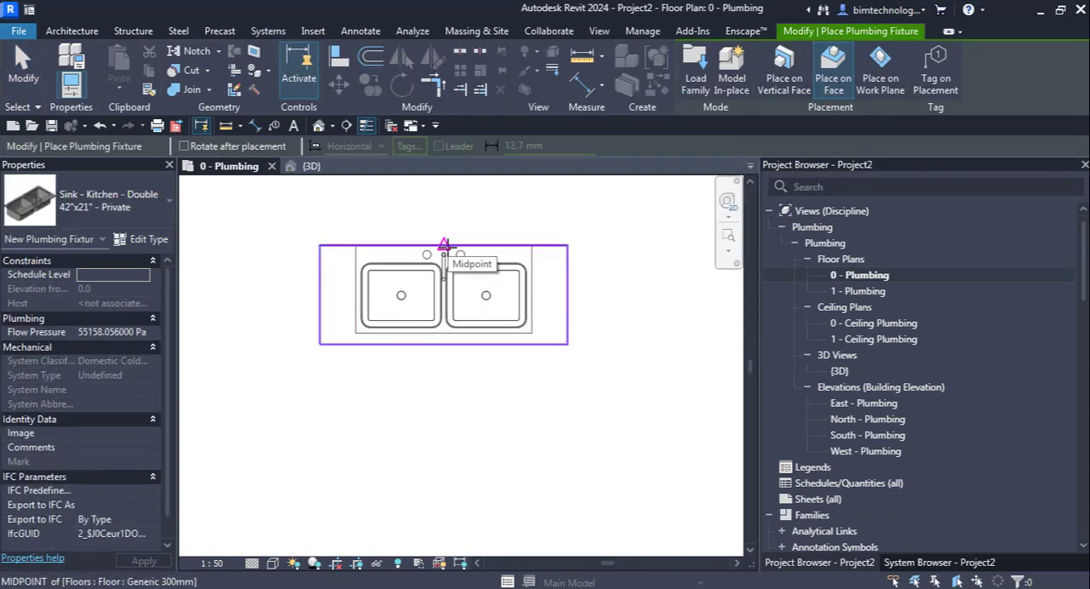
click(444, 245)
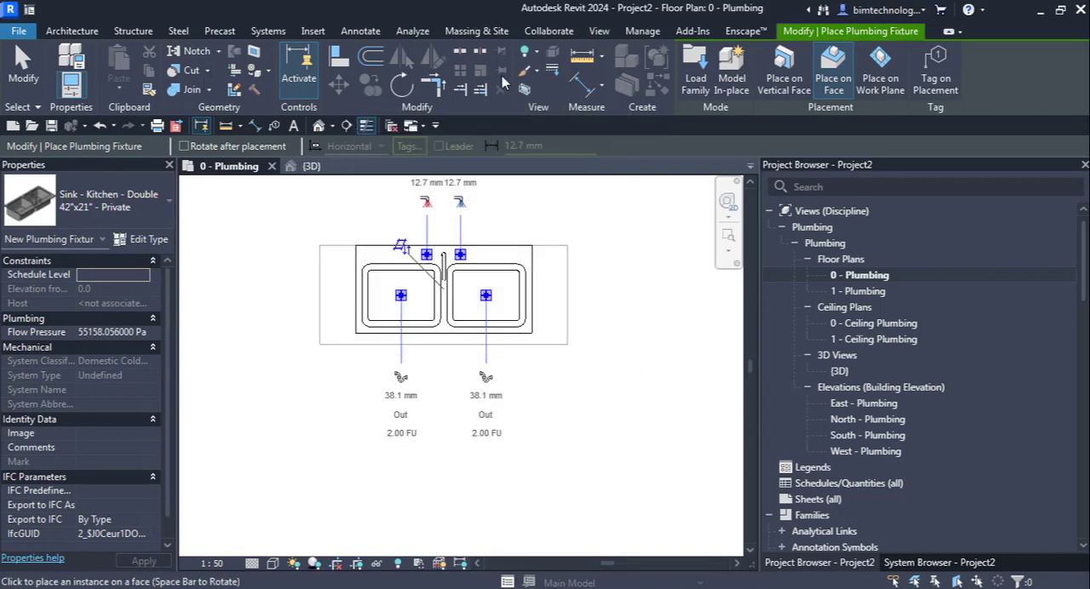
Step: Open the {3D} view to show the placed sink and end the fixture placement
click(308, 166)
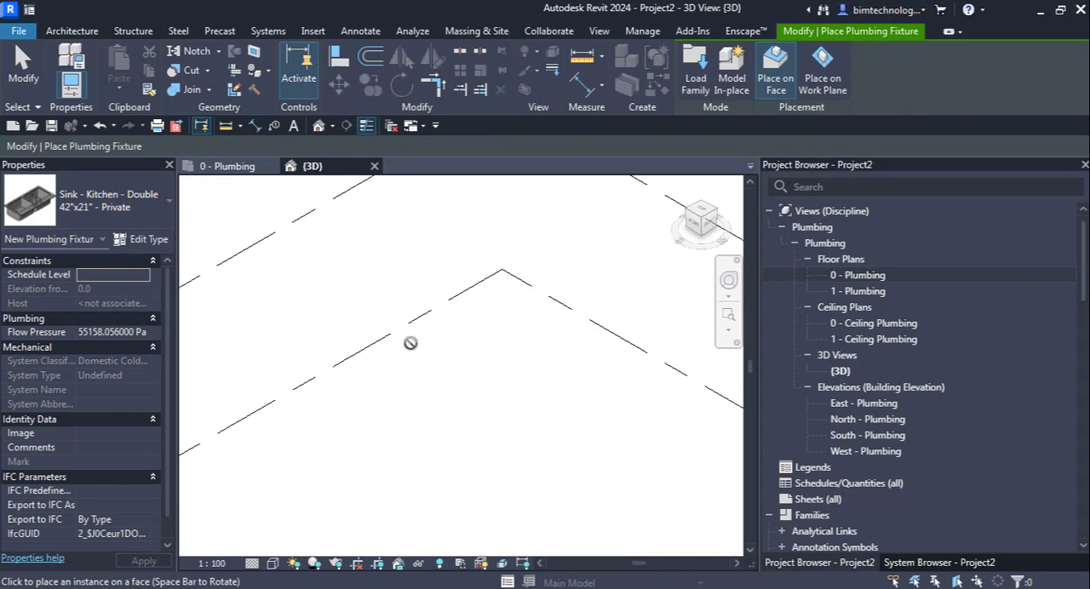
scroll(371, 330, down, 6)
scroll(320, 263, up, 6)
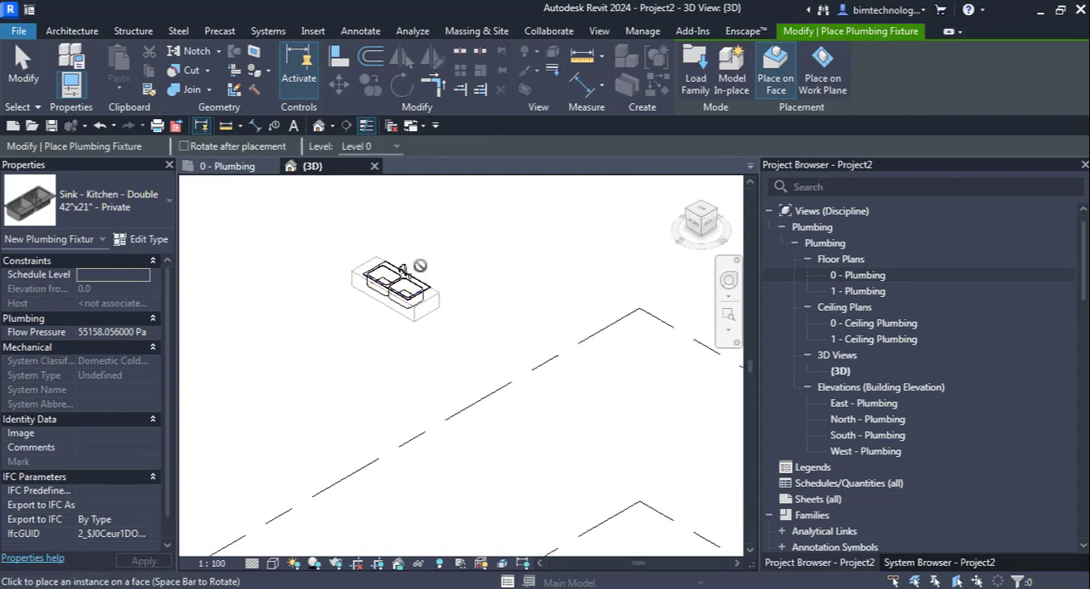
scroll(419, 266, up, 5)
key(Escape)
key(Escape)
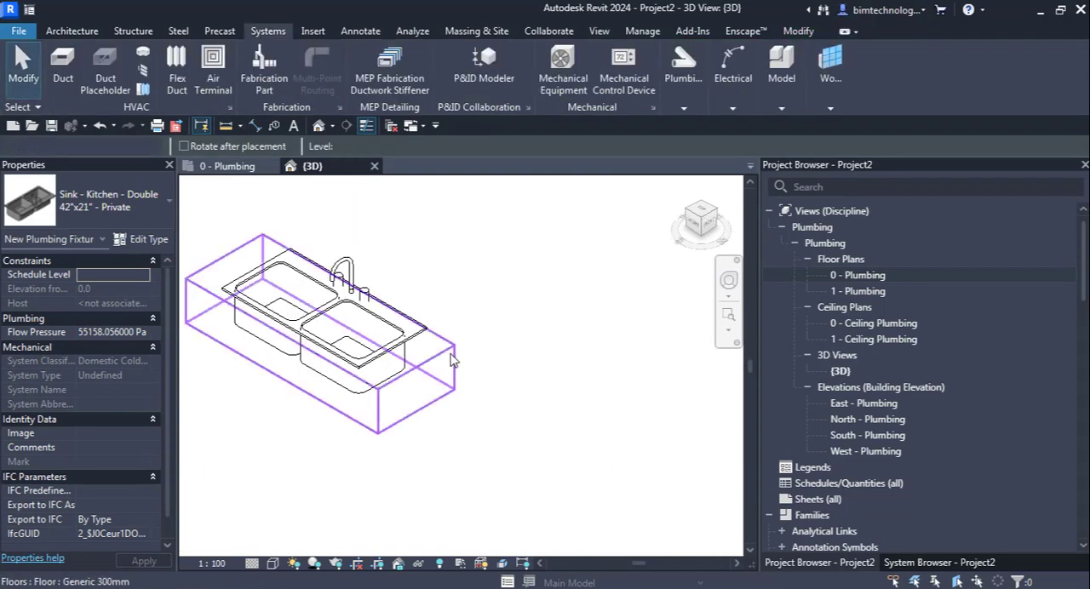
Step: Edit the floor type's structure under the sink and set the Structure [1] layer thickness to 75 mm
click(231, 360)
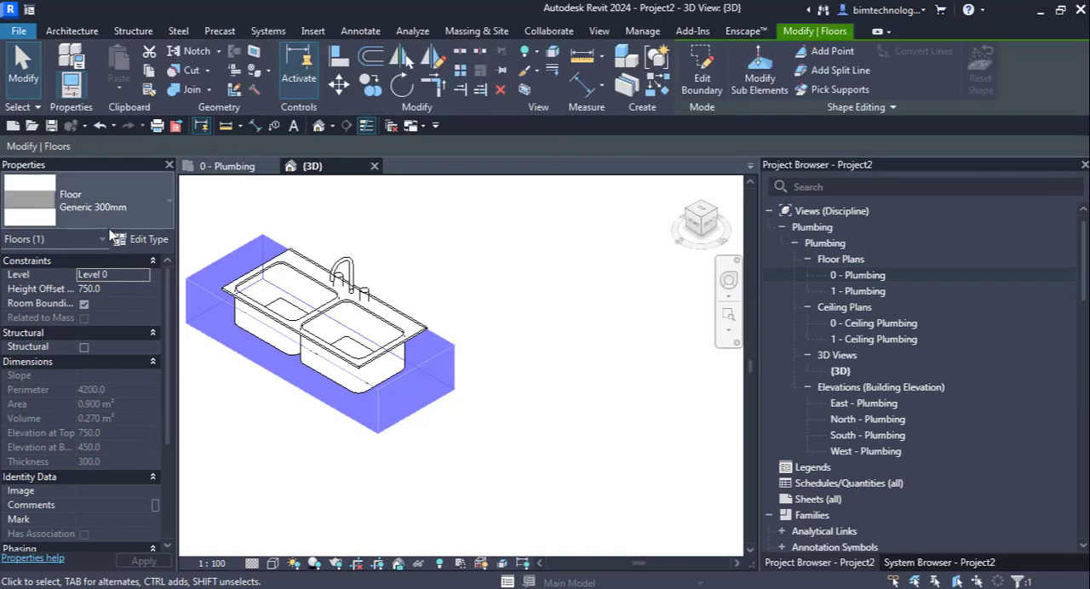
click(113, 218)
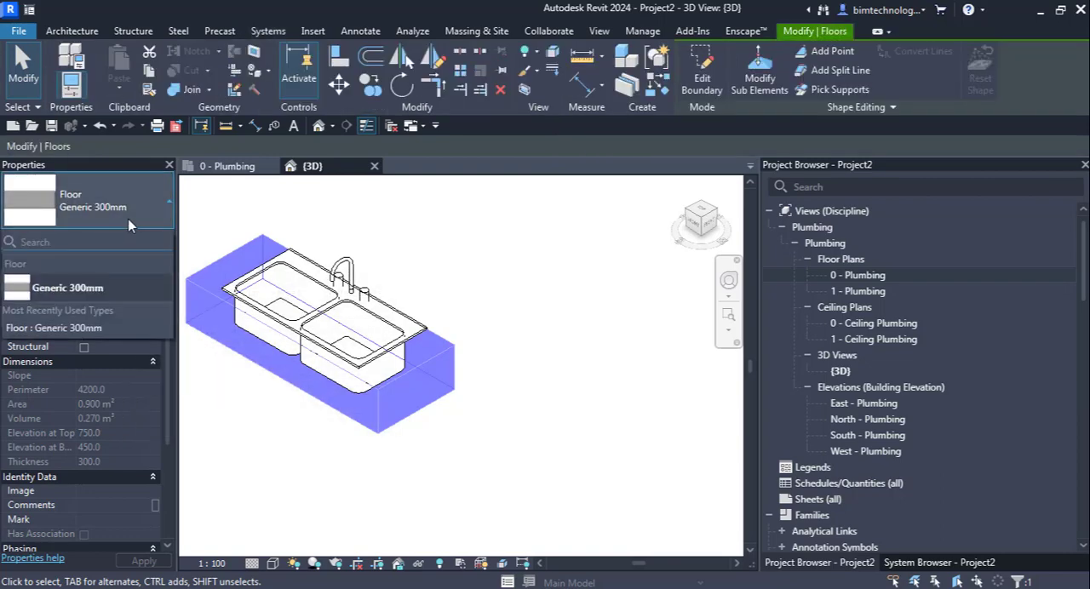
click(128, 219)
click(145, 241)
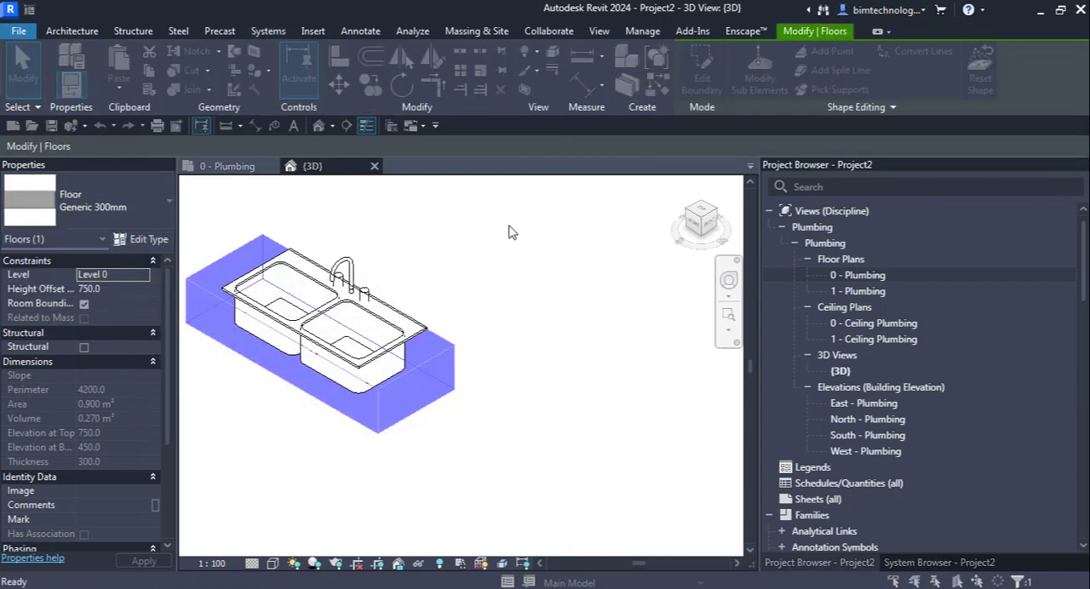
click(497, 200)
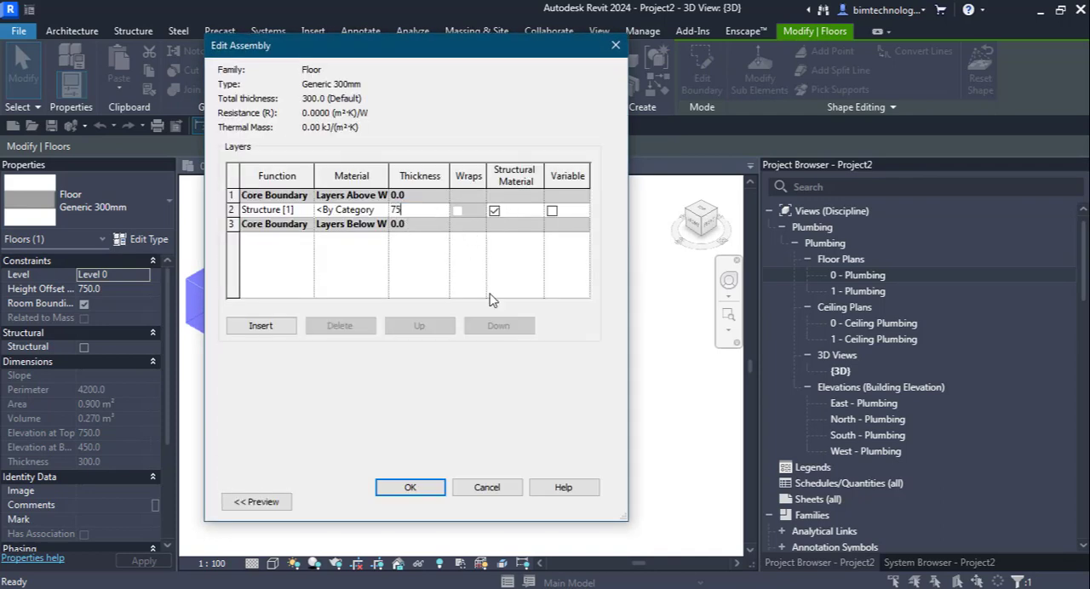
click(409, 486)
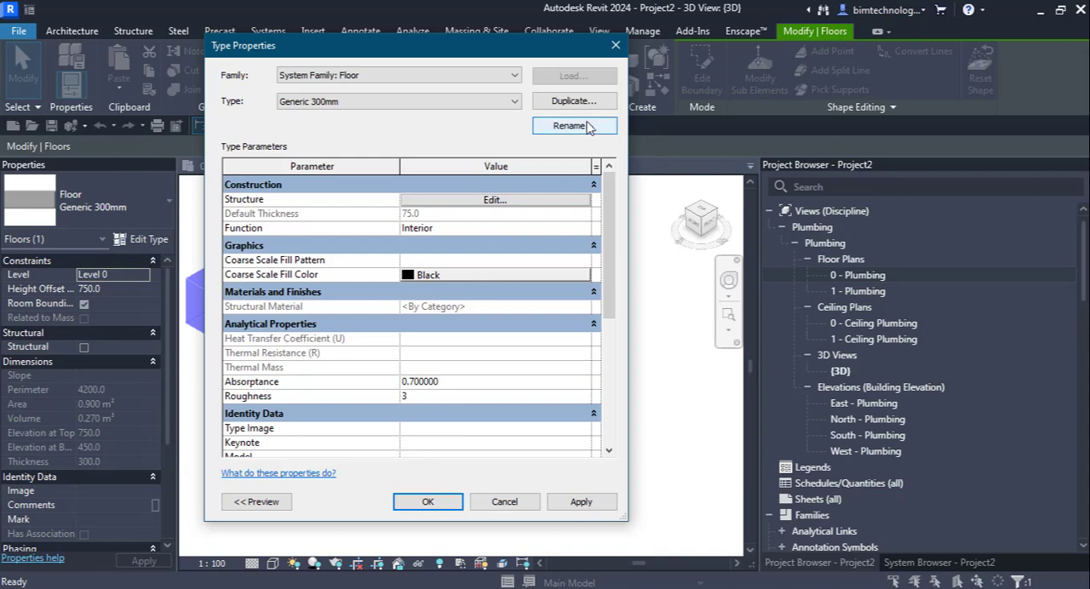
Step: Rename the floor type as Top and apply the type changes
click(569, 126)
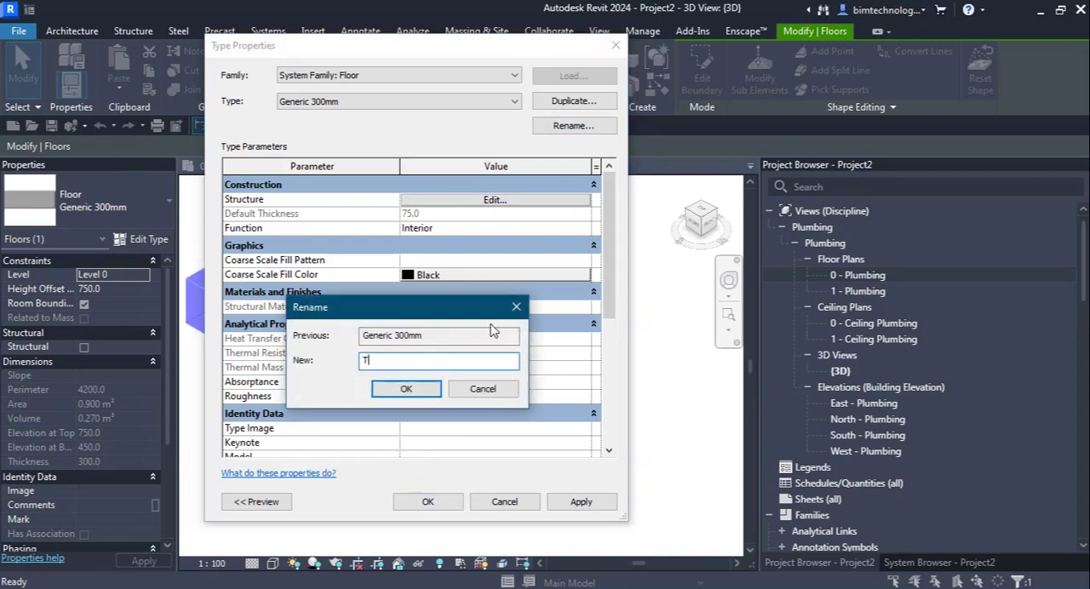
click(407, 388)
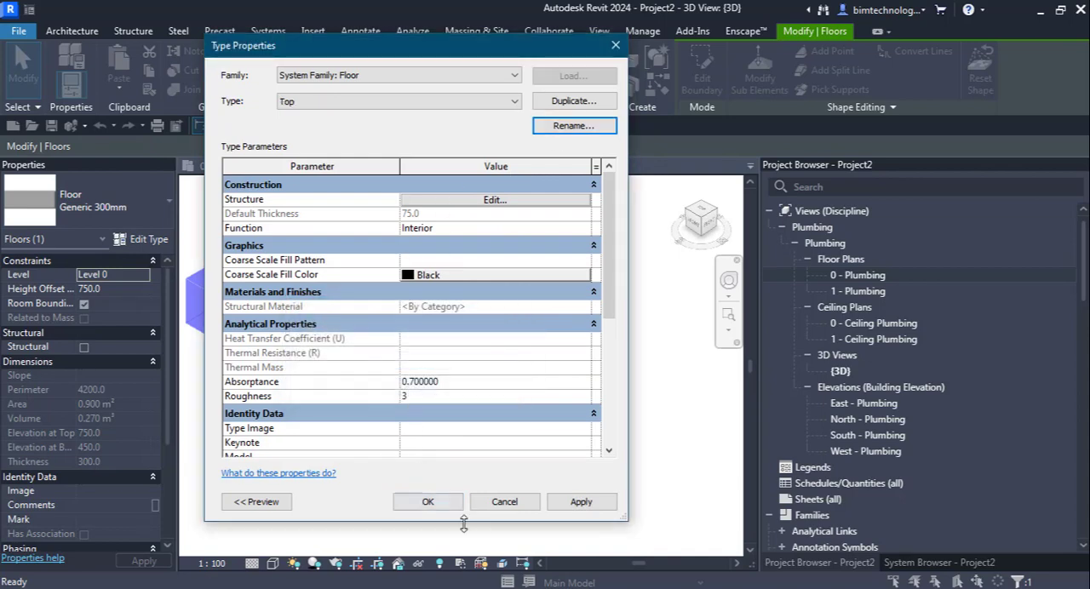
click(430, 502)
click(517, 398)
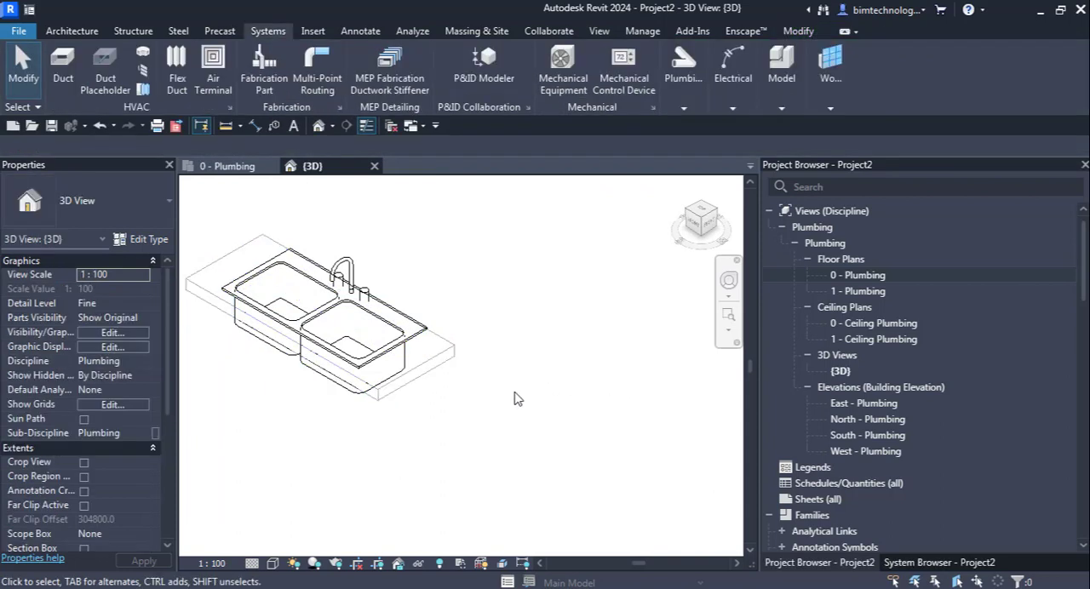
Step: Set the 3D view's visual style to Shaded and inspect the sink closely
click(273, 564)
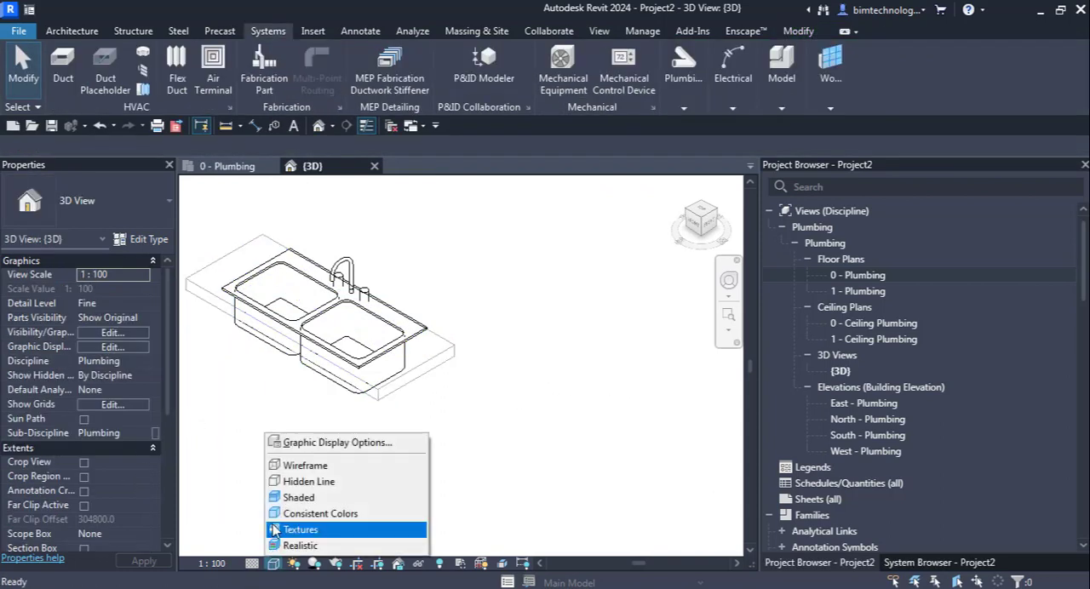
click(306, 492)
scroll(246, 345, up, 5)
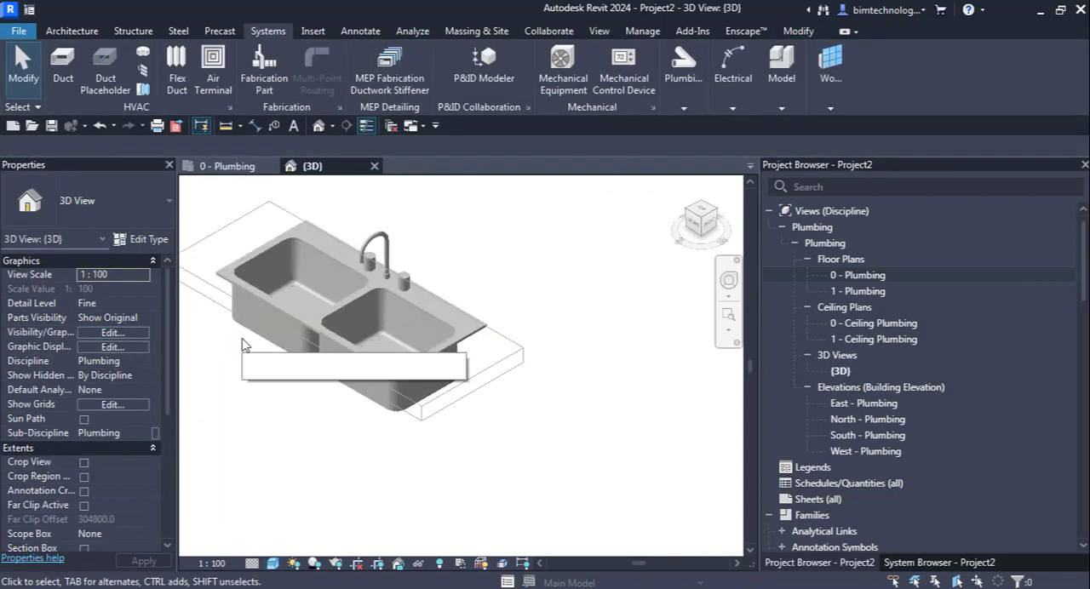
scroll(513, 328, down, 3)
scroll(504, 335, up, 3)
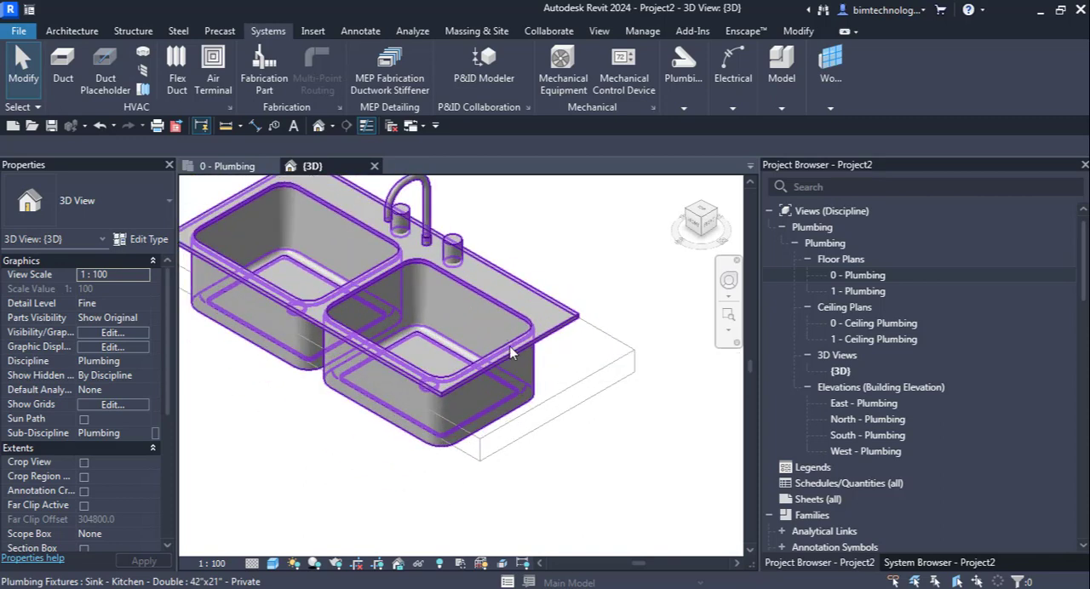
Step: Open the placed double kitchen sink's family for editing
click(511, 351)
scroll(516, 354, down, 2)
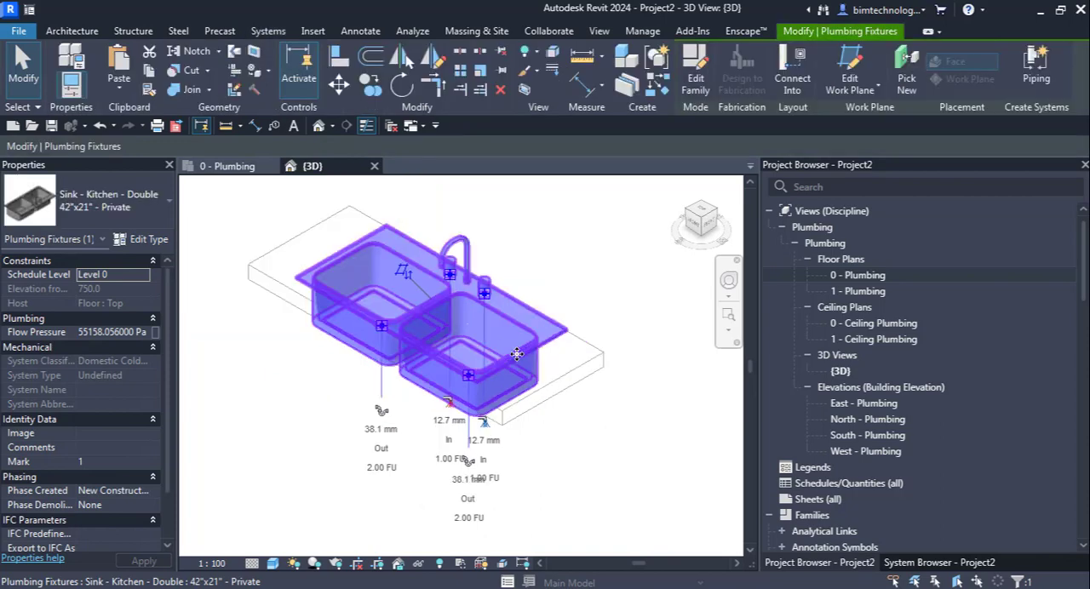
scroll(403, 332, up, 1)
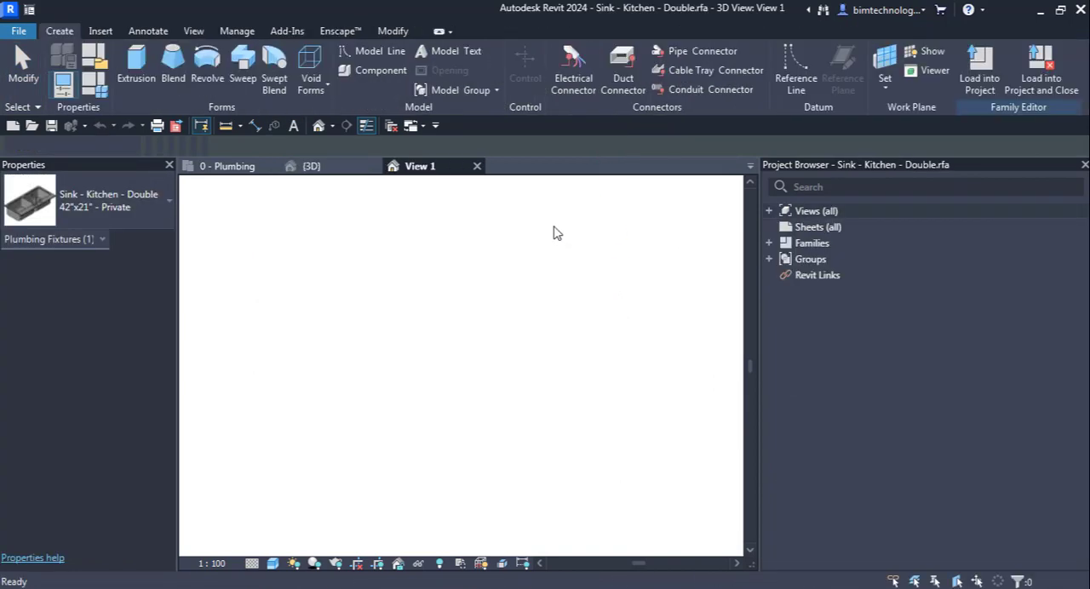
Step: Set the visual style of the sink family's View 1 to Shaded
scroll(443, 415, up, 2)
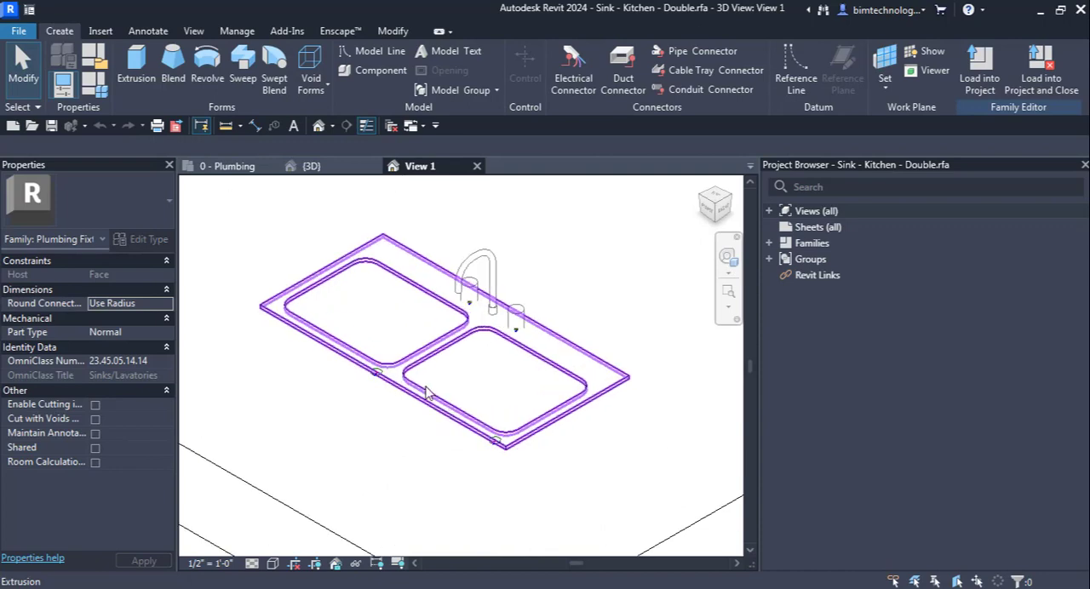
click(272, 563)
click(289, 498)
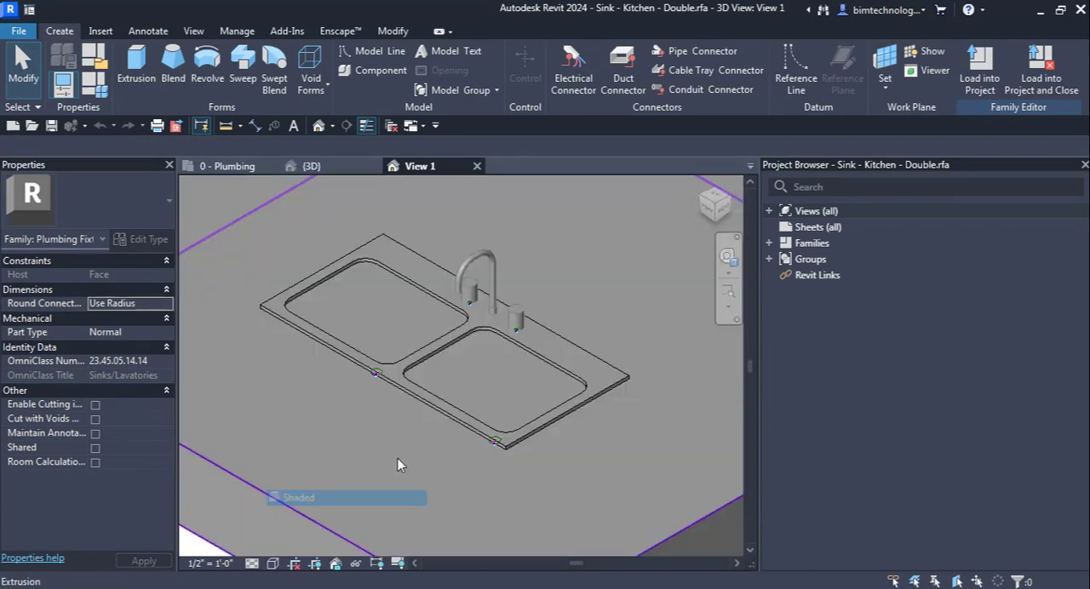
Step: Select the large host extrusion surrounding the sink in the family's 3D view
scroll(383, 434, down, 4)
click(588, 459)
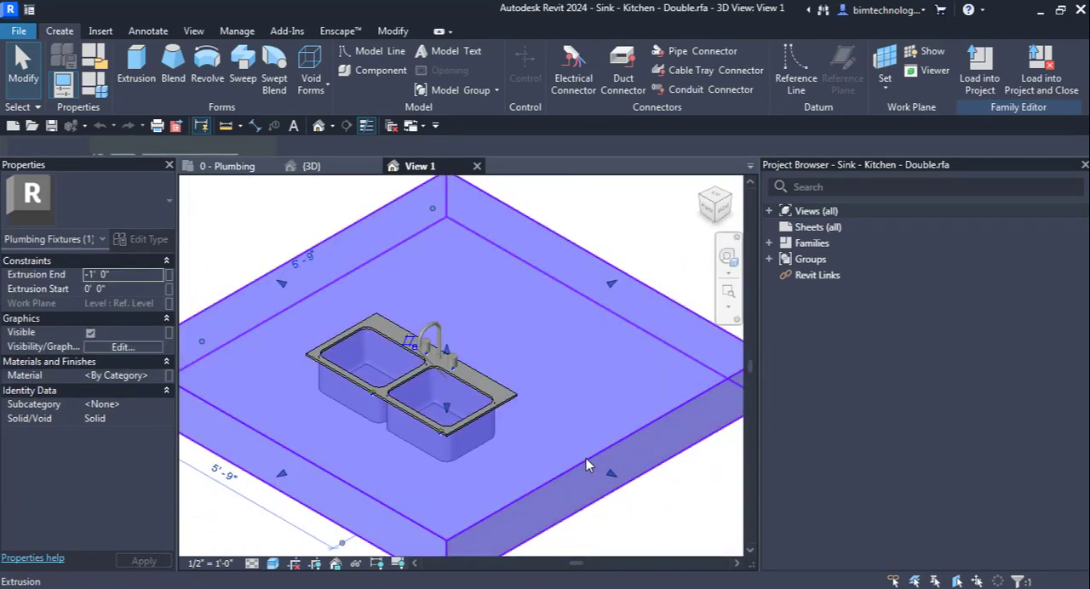
right_click(585, 458)
click(555, 247)
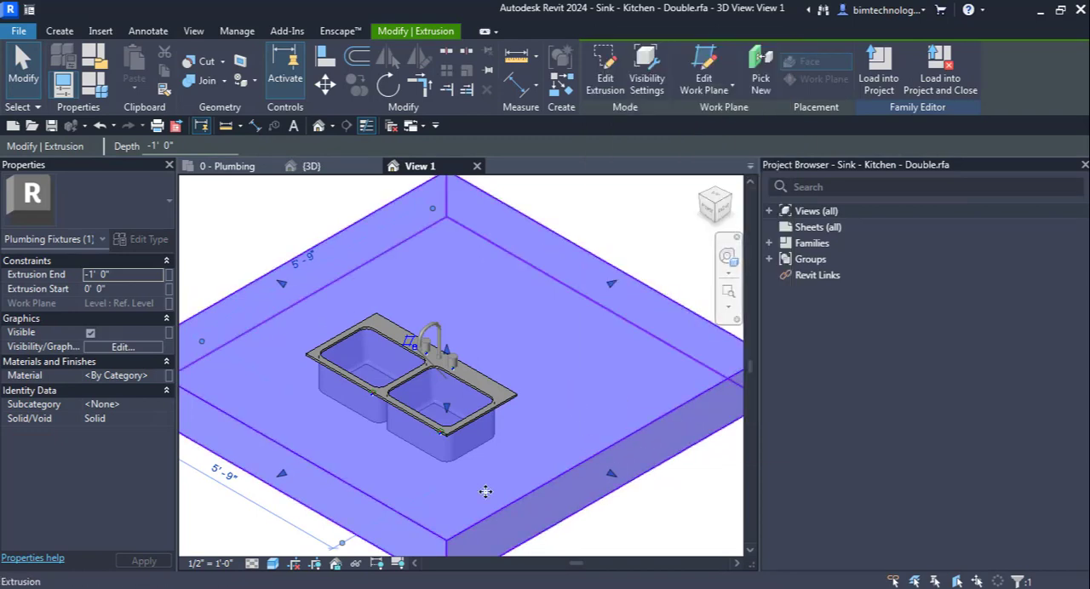
Step: Set the visual style of the sink family's View 1 to Wireframe and clear the host extrusion selection
click(273, 563)
click(341, 465)
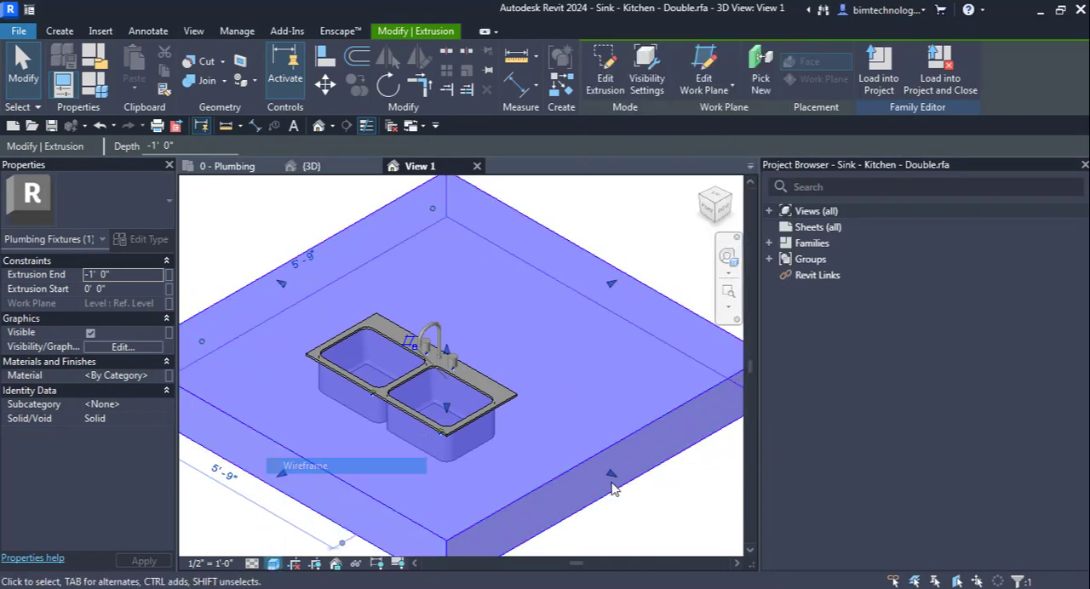
click(625, 500)
scroll(339, 444, up, 1)
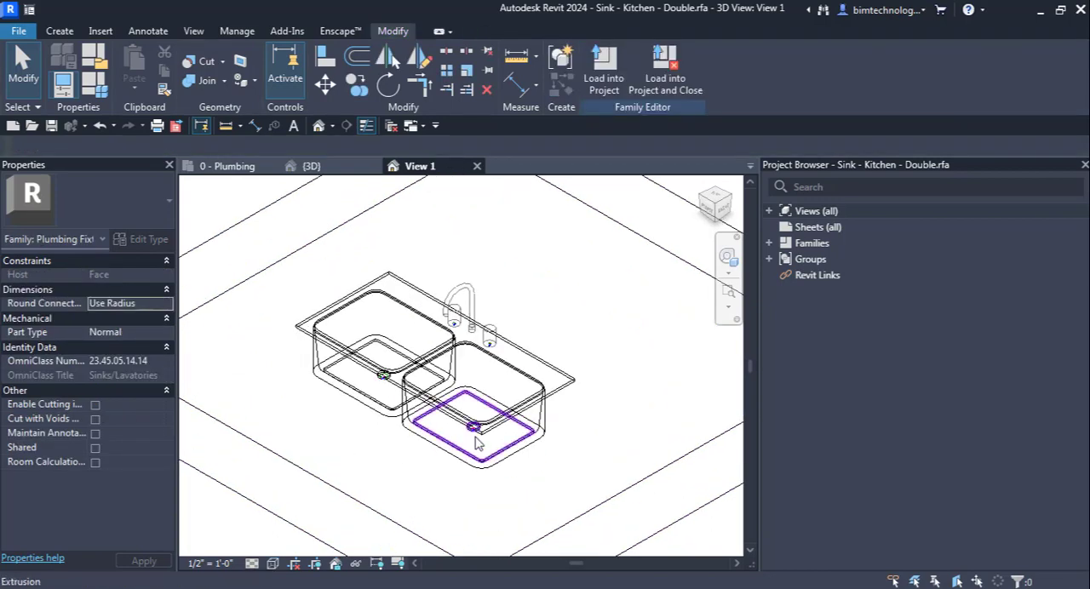
Step: Examine the sink's solid parts in wireframe, including the sweep that forms one of the basins
click(475, 440)
scroll(425, 464, up, 1)
click(353, 460)
scroll(314, 460, down, 1)
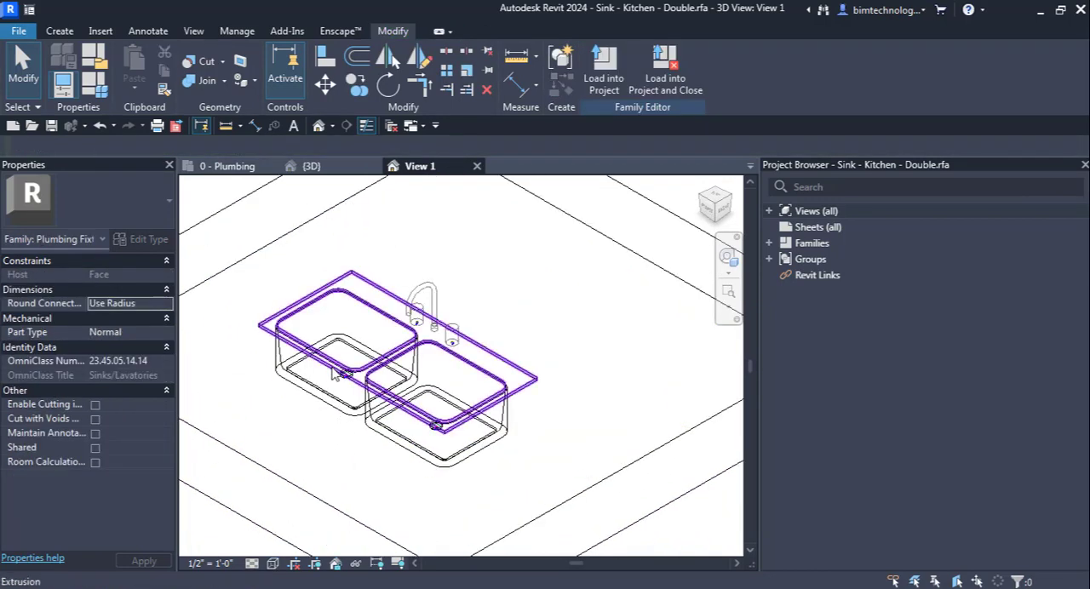
click(332, 371)
click(315, 390)
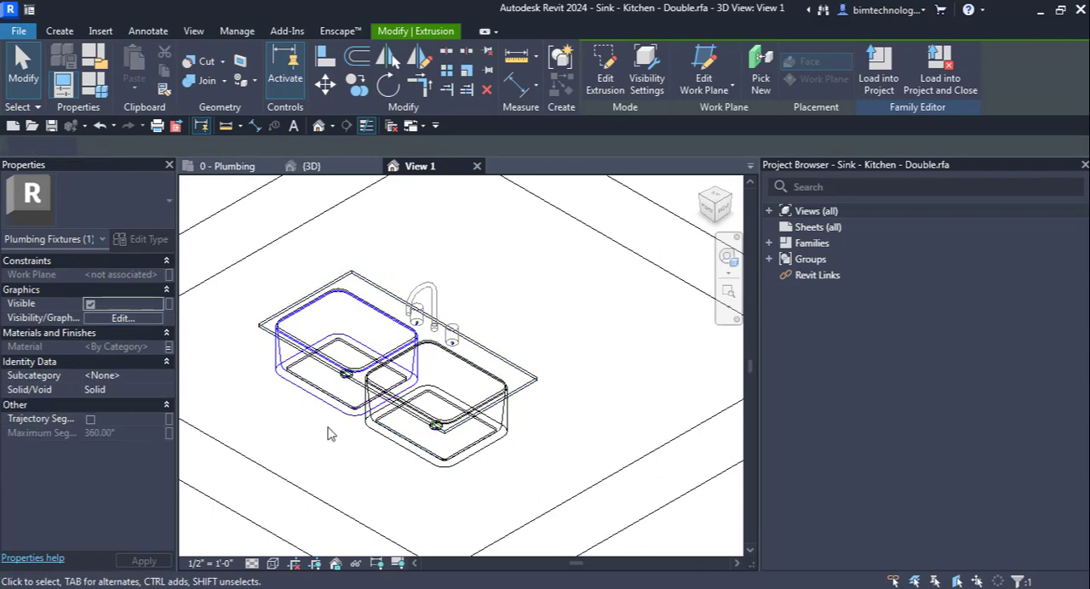
click(393, 465)
scroll(519, 302, up, 5)
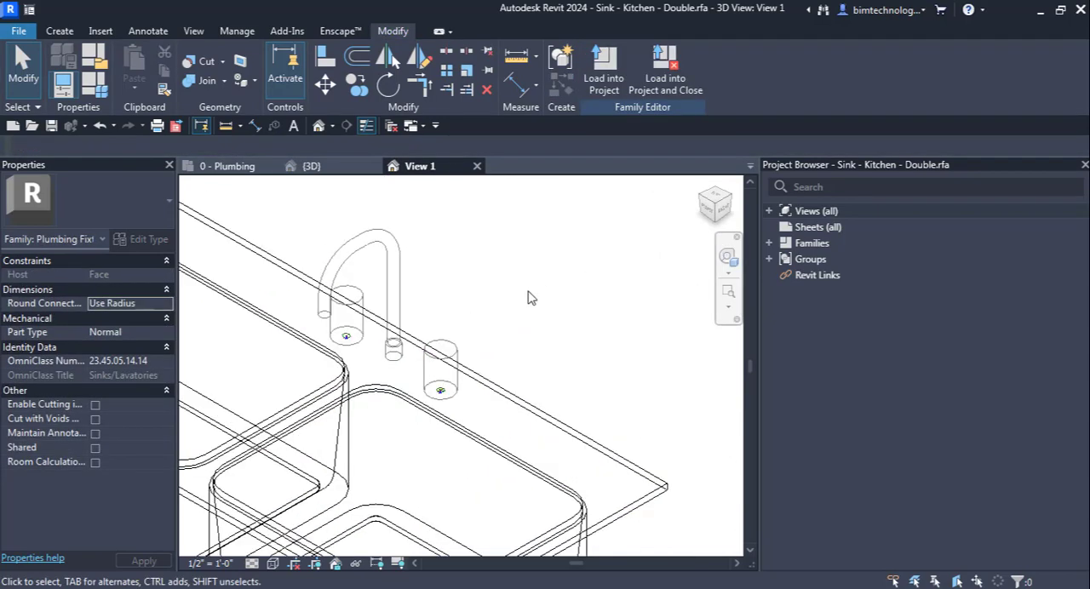
Step: Select the domestic cold and hot water connectors beneath the faucet handles in turn and examine their properties
click(393, 442)
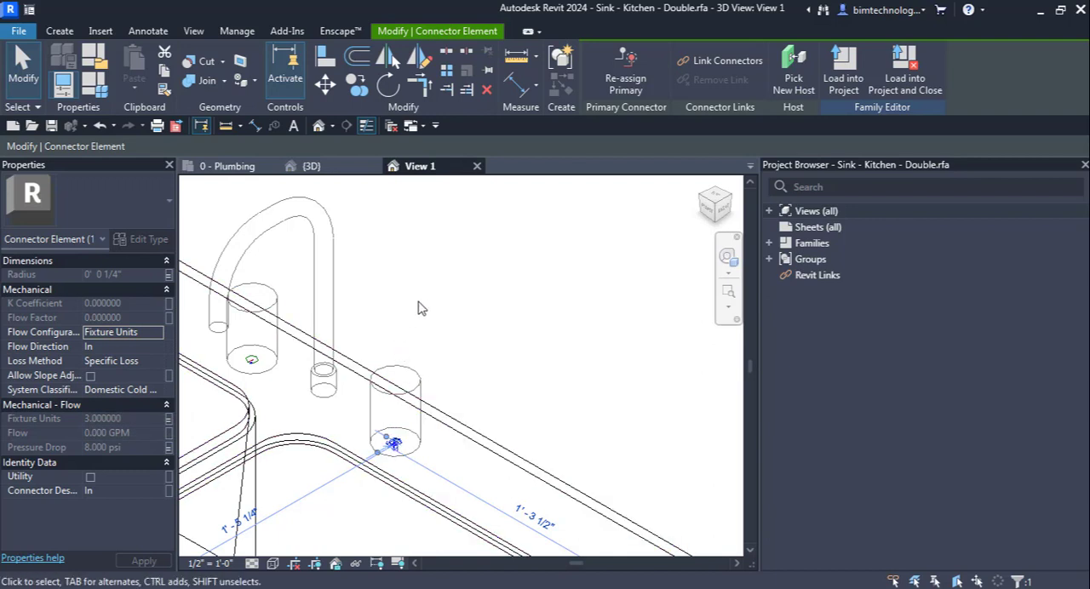
scroll(552, 344, down, 2)
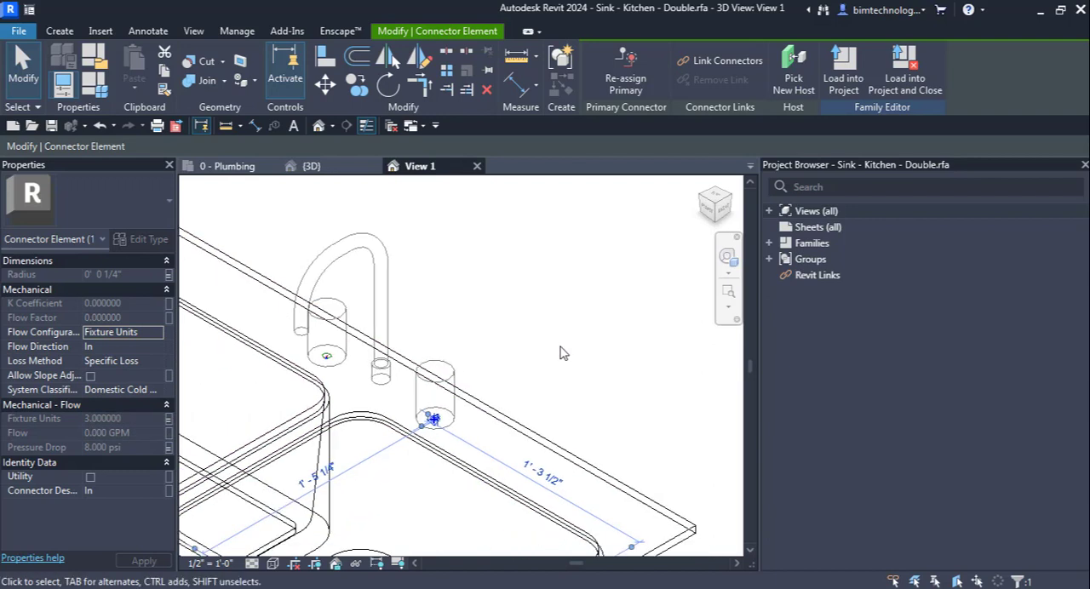
click(322, 357)
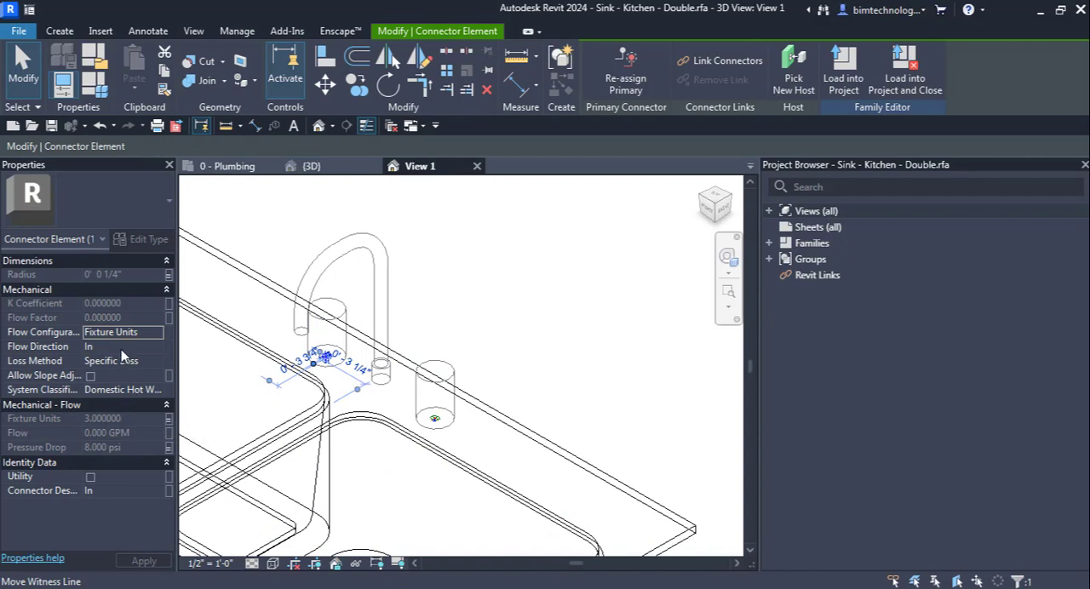
click(626, 346)
scroll(625, 346, down, 2)
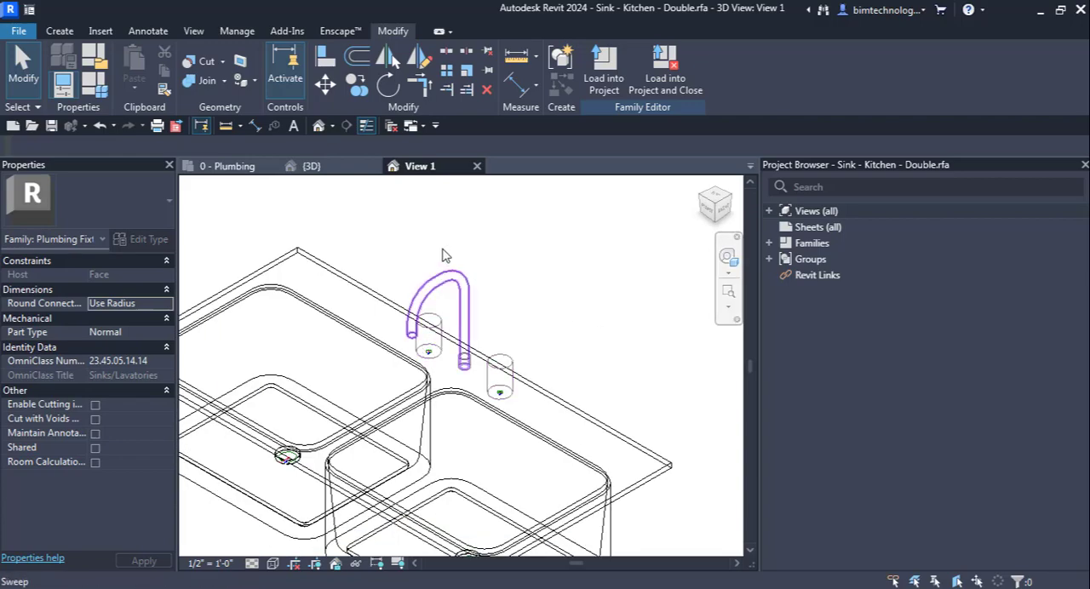
Step: Select the sanitary drain connector of the first basin and examine its flow direction, system classification and fixture units
scroll(614, 317, down, 3)
scroll(367, 449, up, 2)
scroll(413, 409, up, 4)
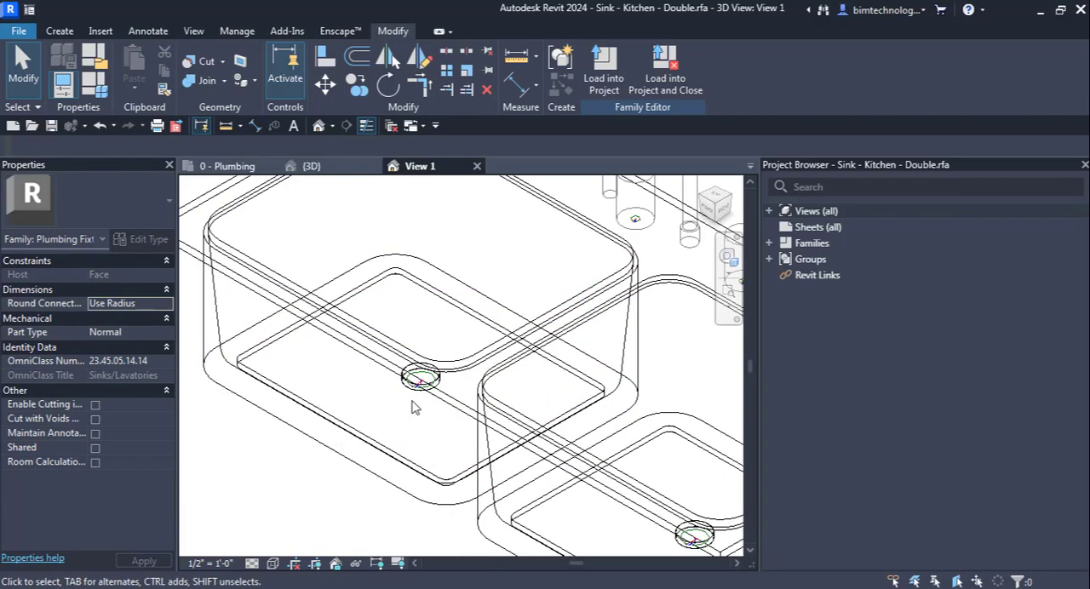
scroll(420, 385, up, 3)
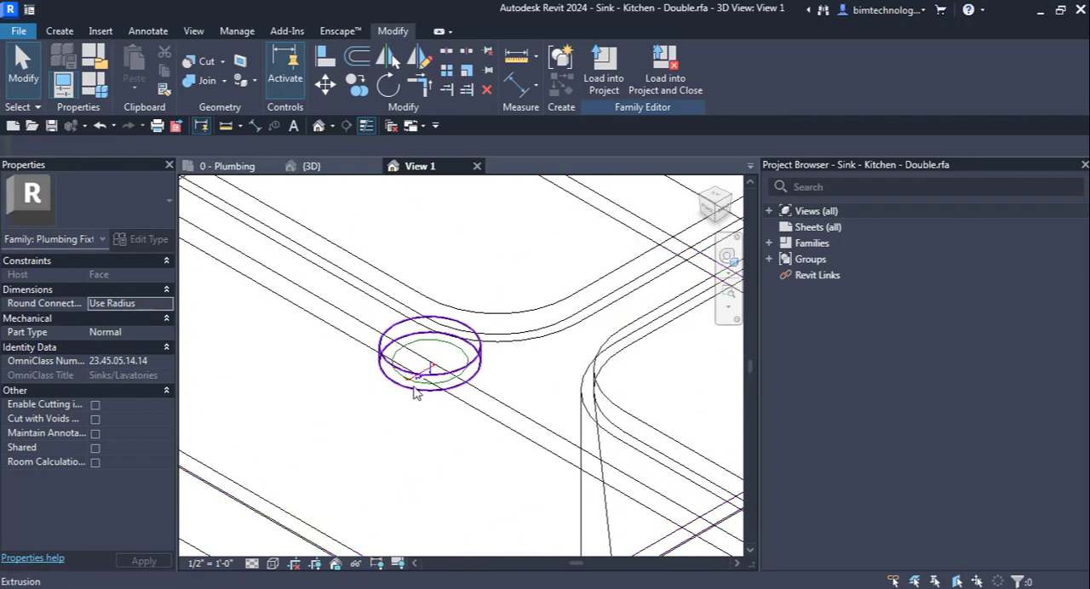
click(437, 366)
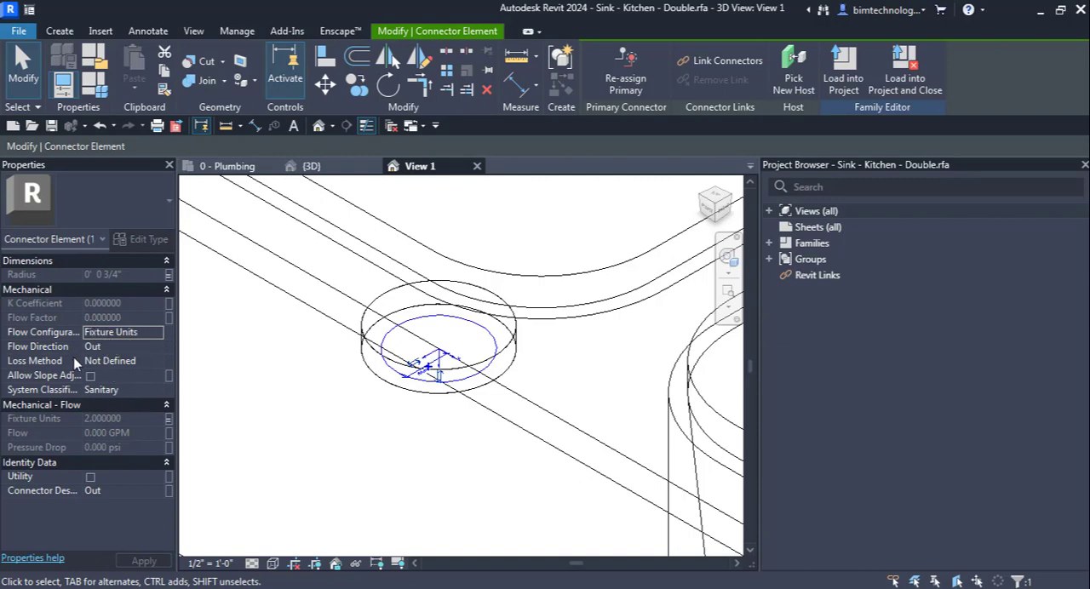
scroll(305, 436, down, 4)
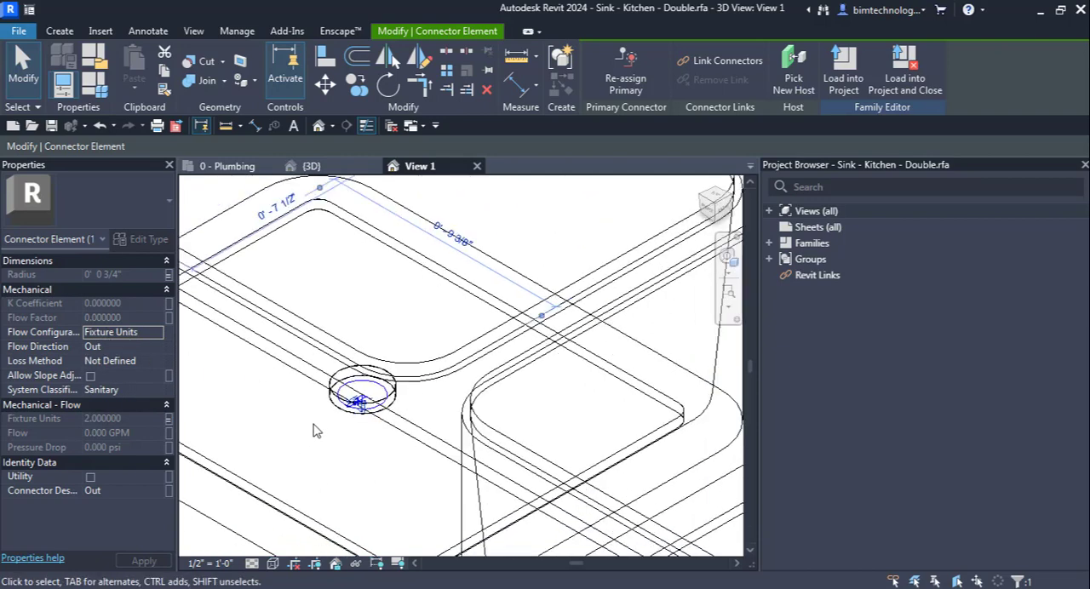
Step: Select the second basin's sanitary drain connector, examine its properties, and clear the selection
scroll(314, 430, down, 4)
scroll(526, 476, up, 6)
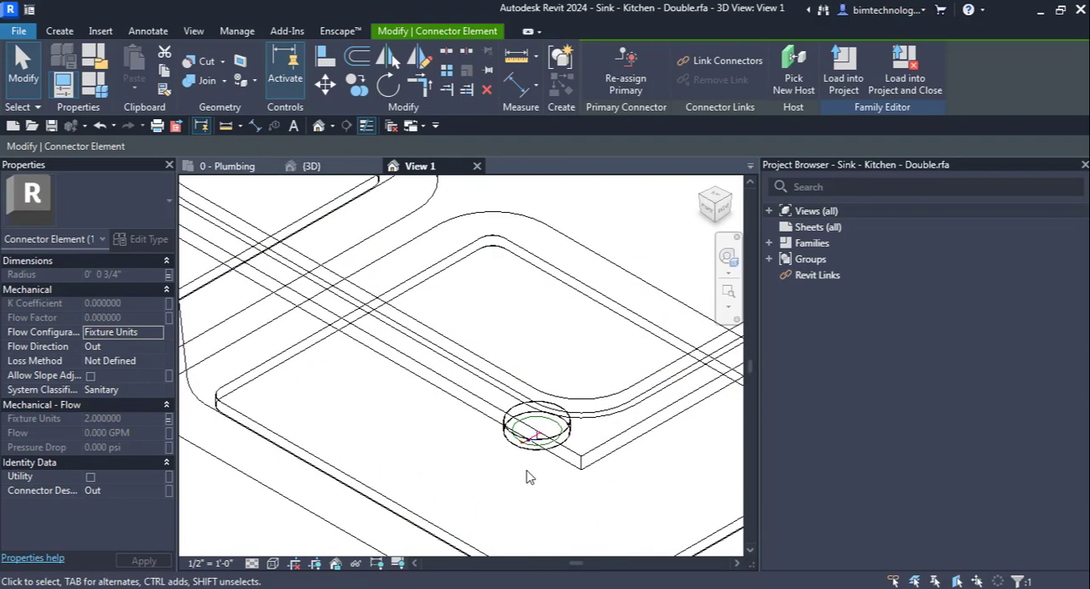
scroll(526, 477, up, 1)
scroll(539, 438, up, 4)
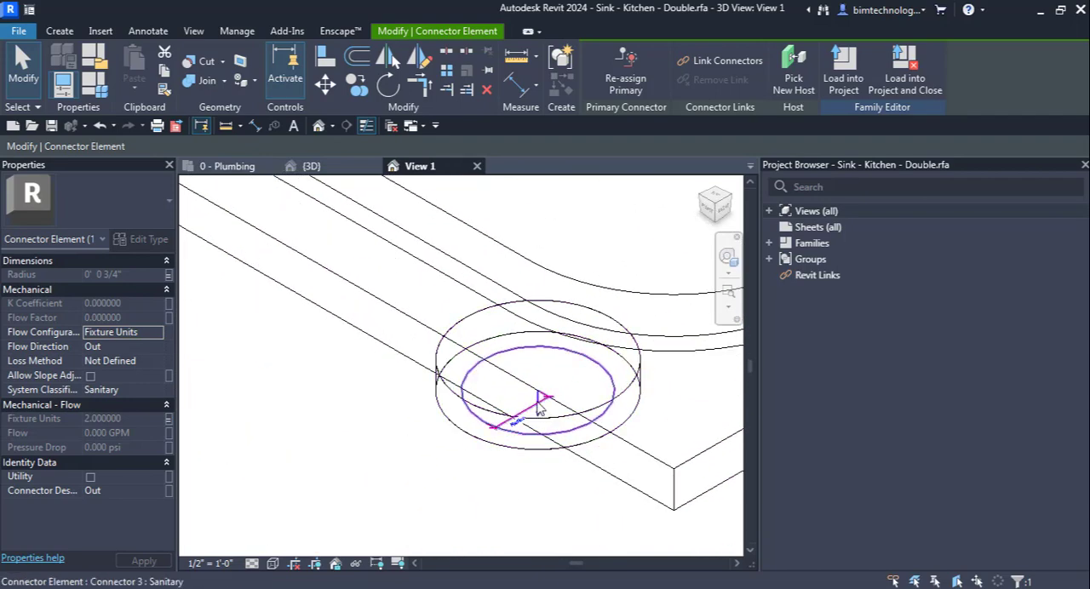
click(536, 403)
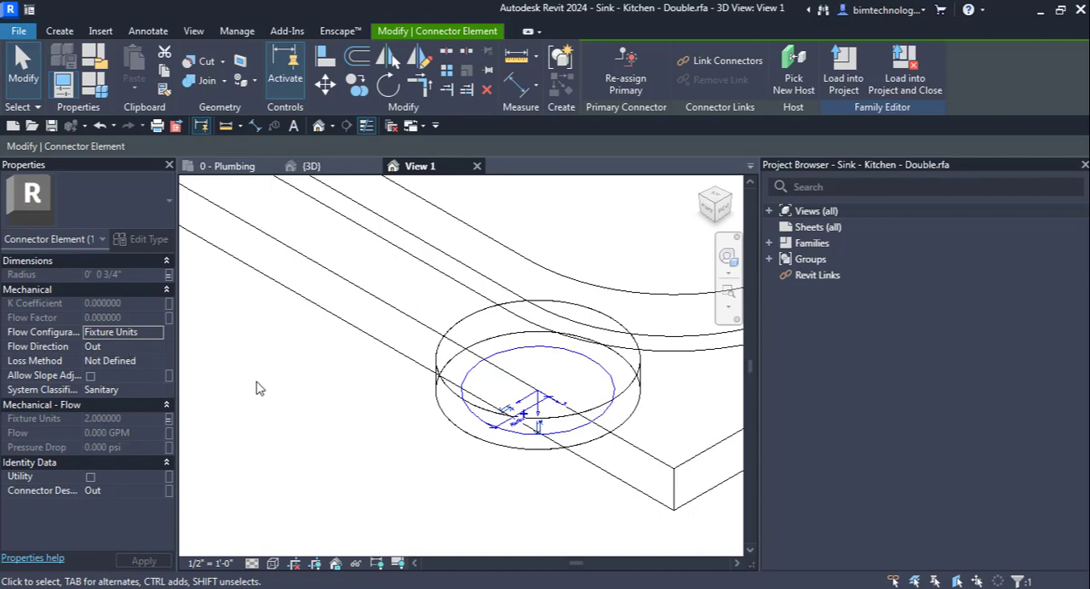
click(321, 406)
scroll(408, 542, down, 5)
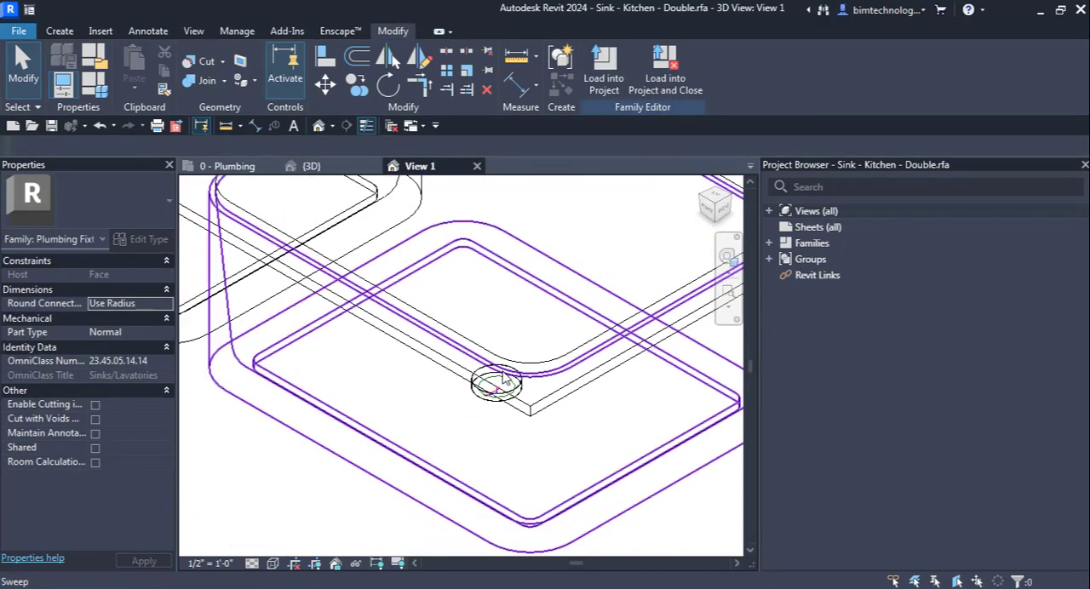
Step: Close the sink family without saving changes and switch to the project's 0 - Plumbing floor plan
scroll(554, 216, down, 1)
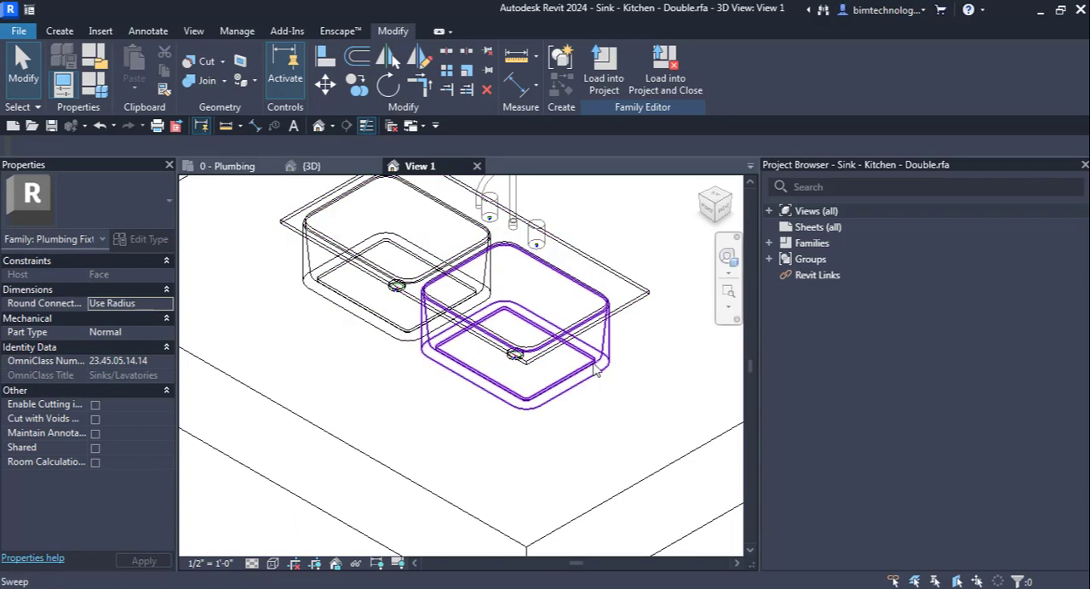
scroll(475, 392, down, 1)
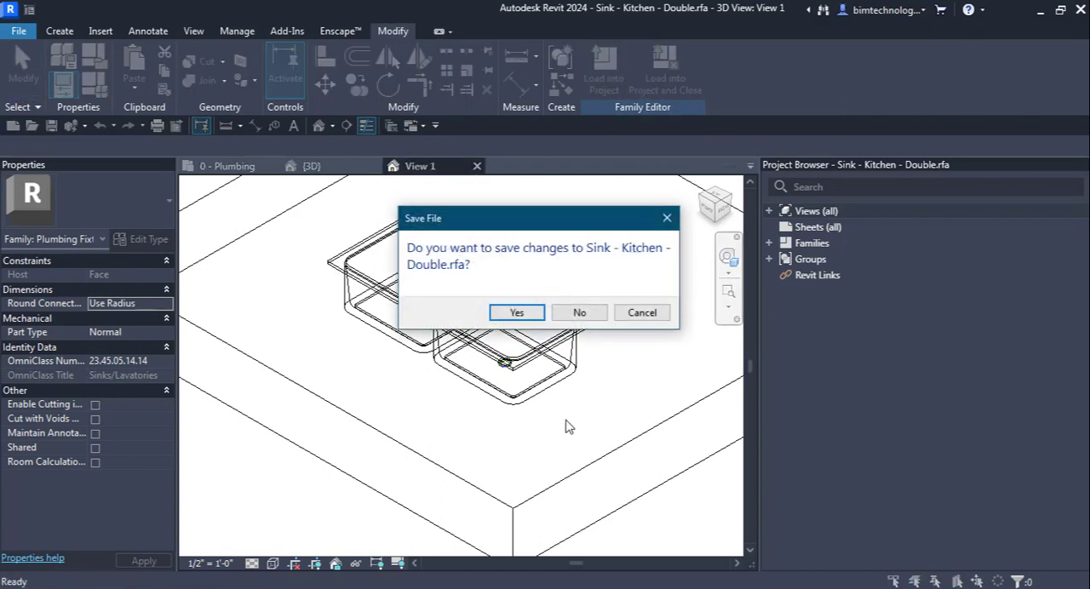
click(579, 315)
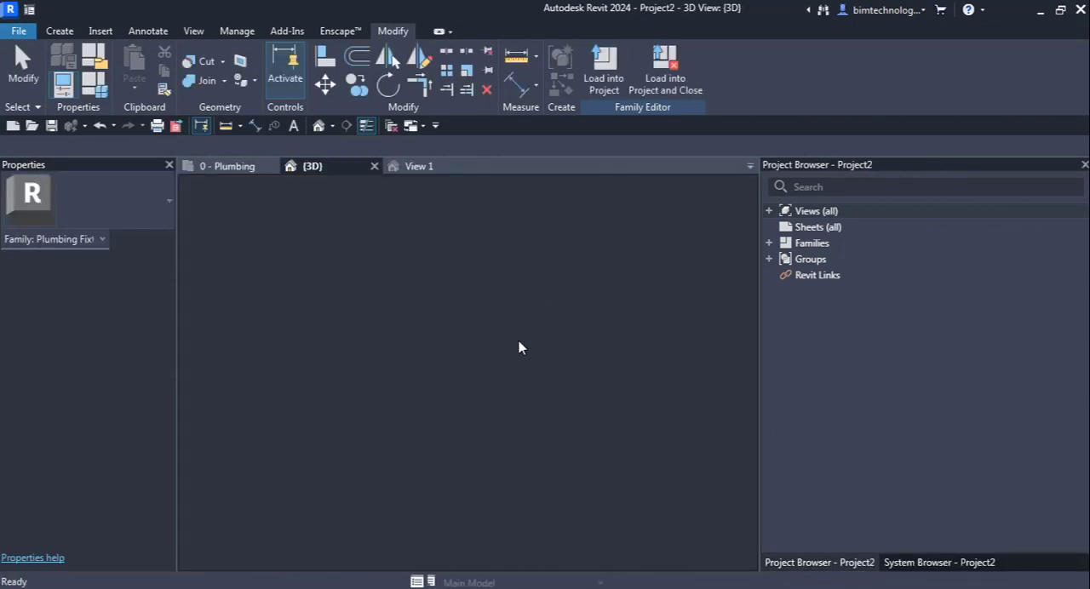
key(ctrl+Tab)
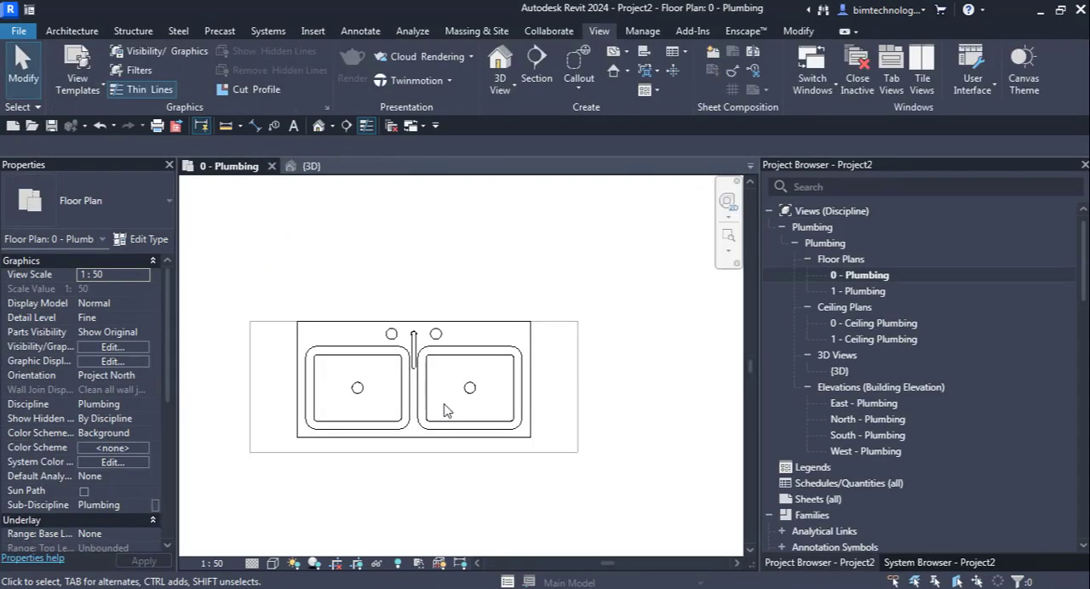
Step: Select the double sink in the floor plan, examine its connectors' sizes, flow directions and fixture units, and deselect it
scroll(256, 396, up, 1)
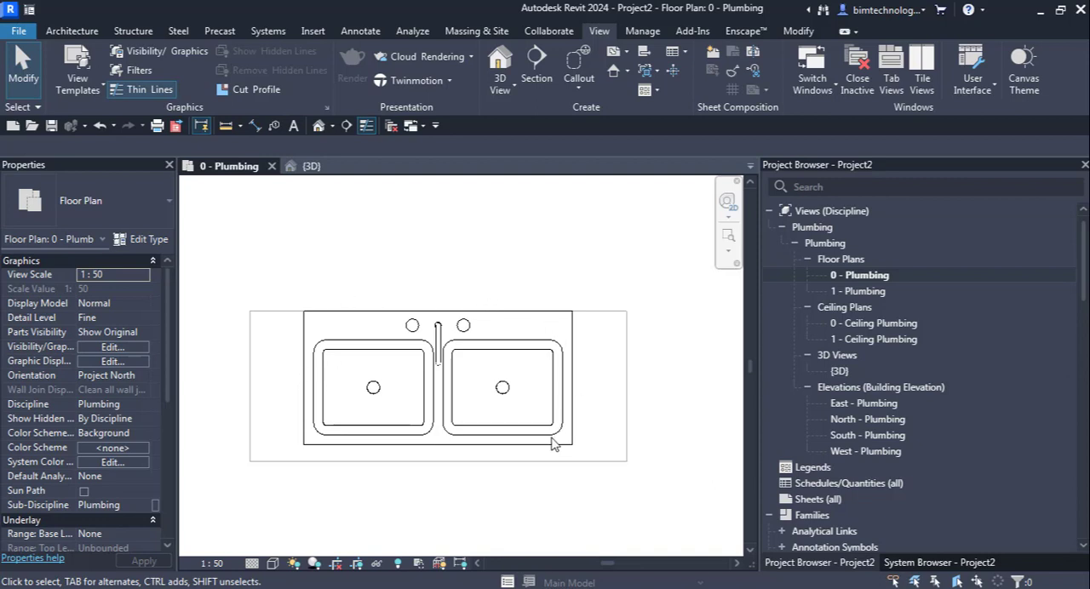
scroll(359, 385, down, 1)
scroll(396, 416, up, 1)
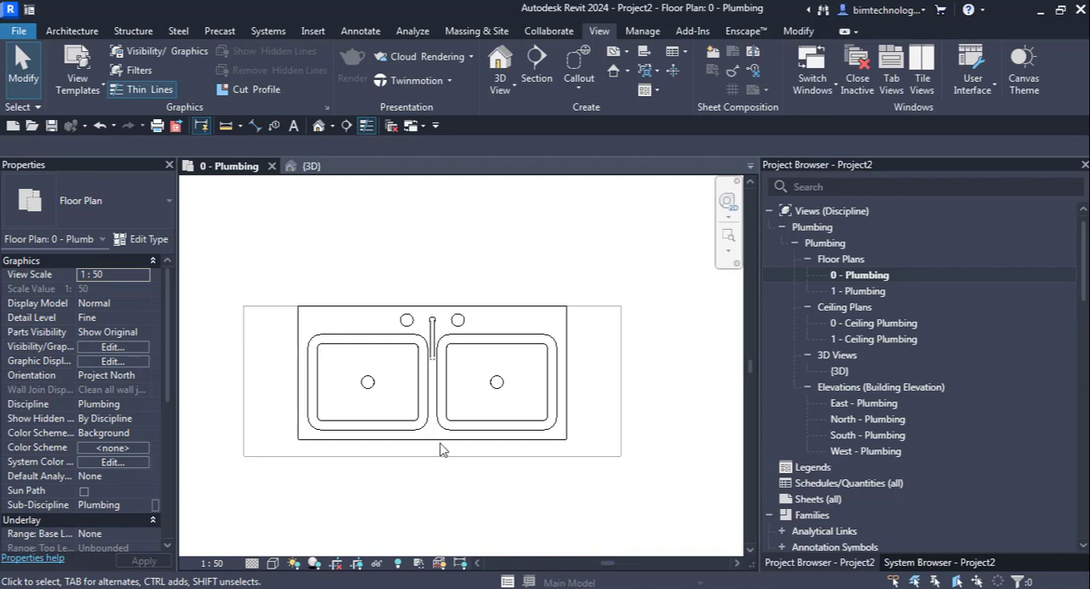
scroll(439, 392, down, 2)
scroll(412, 421, up, 2)
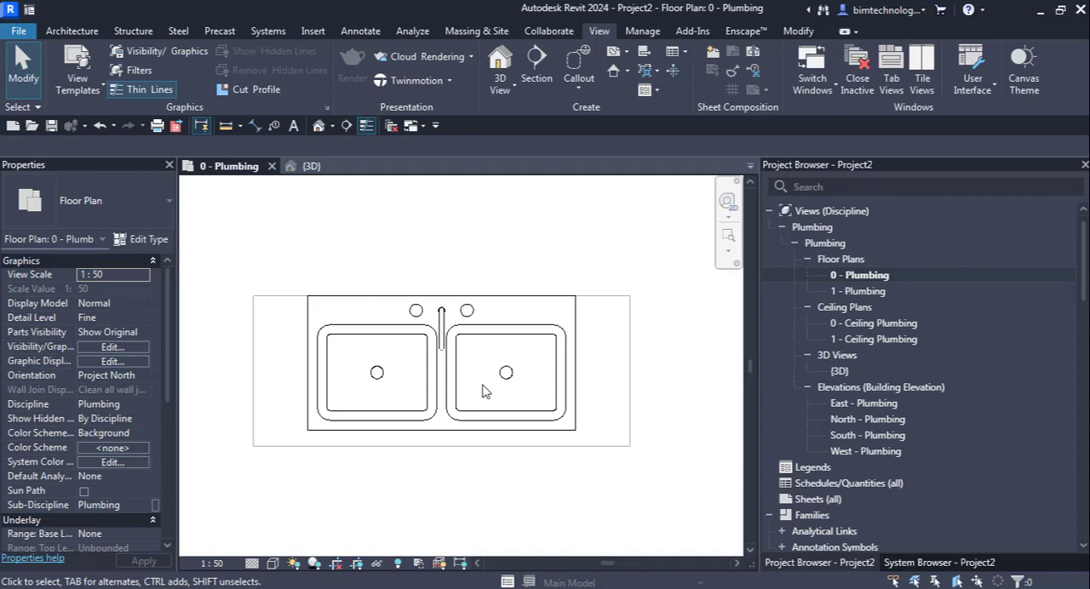
scroll(488, 441, up, 1)
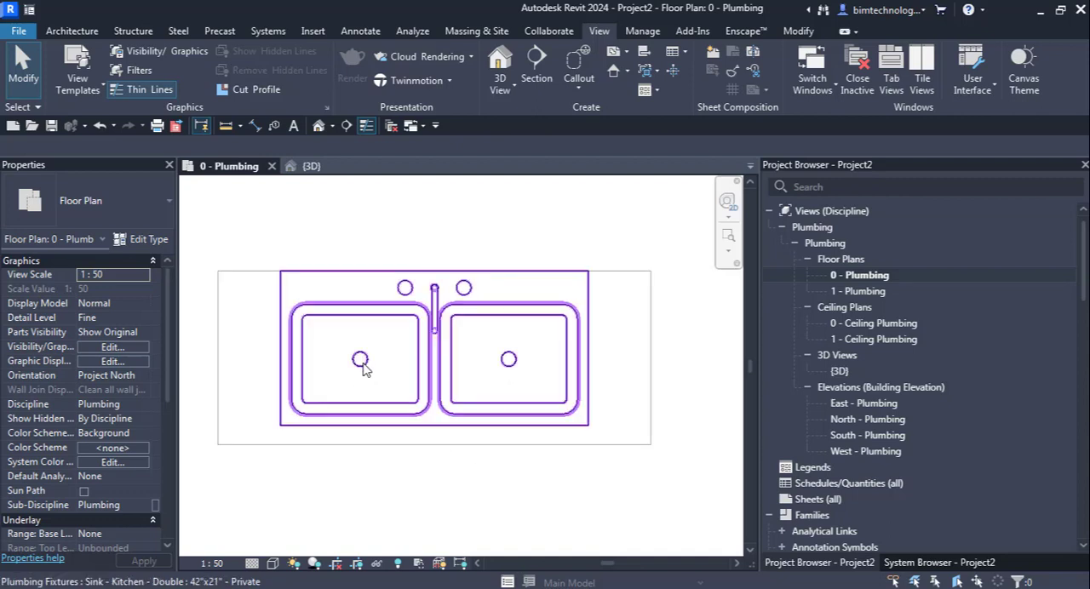
click(516, 361)
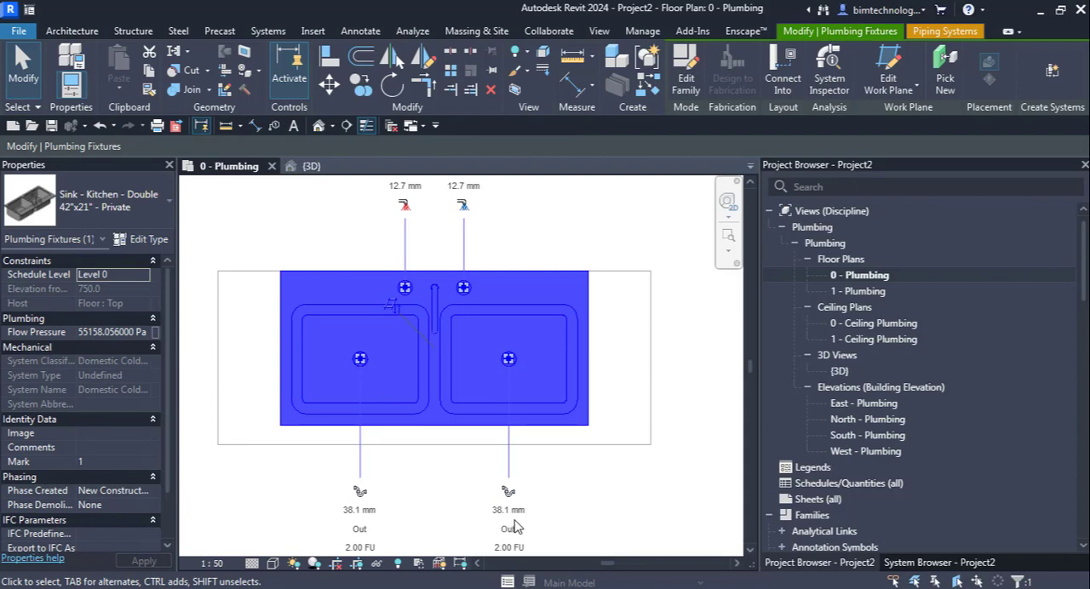
scroll(542, 518, down, 1)
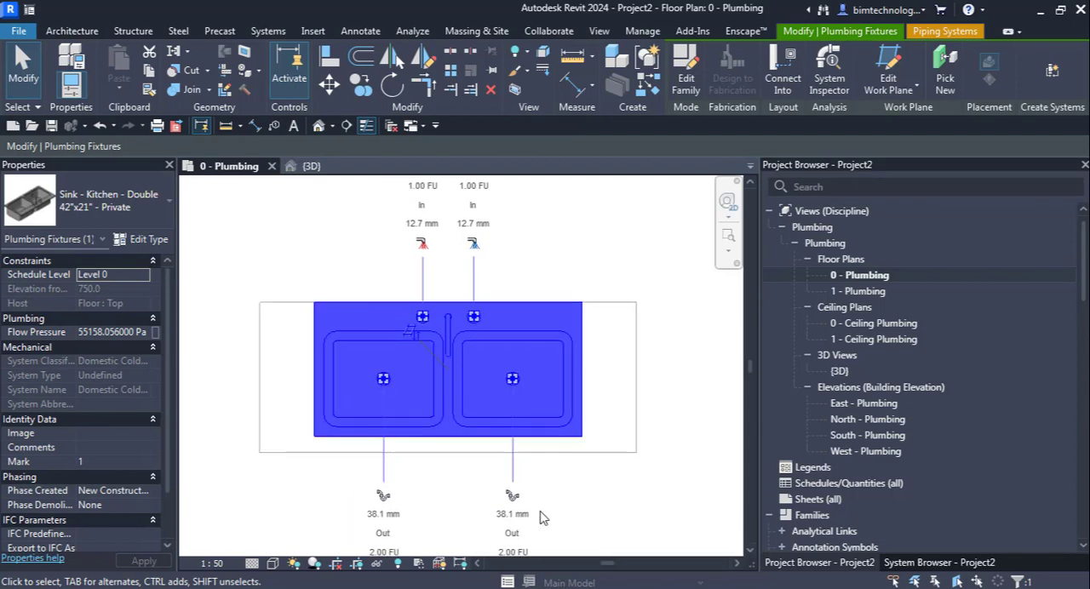
scroll(542, 535, down, 1)
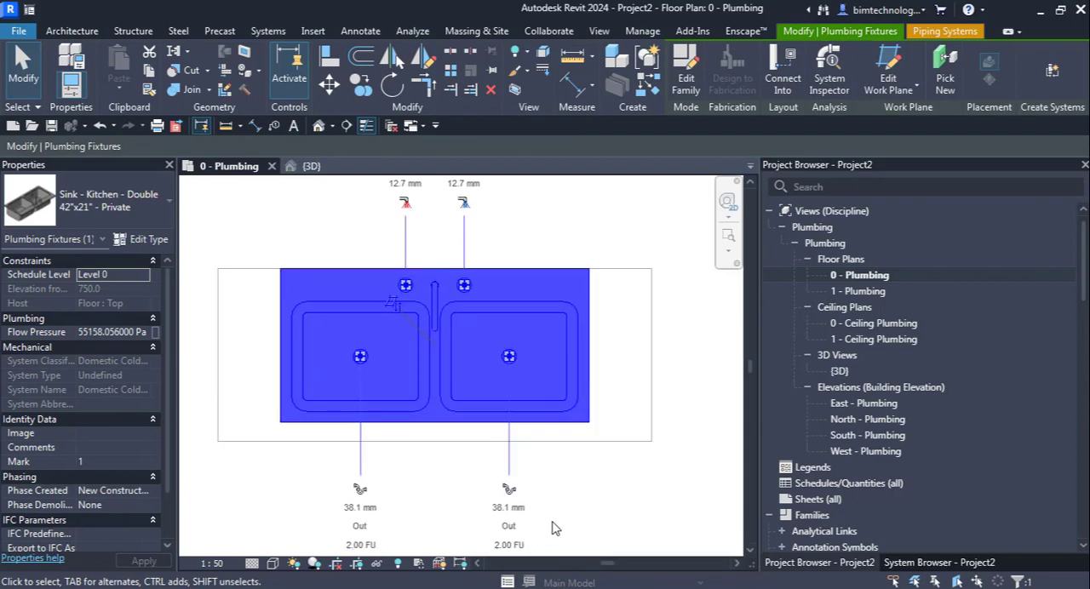
click(611, 460)
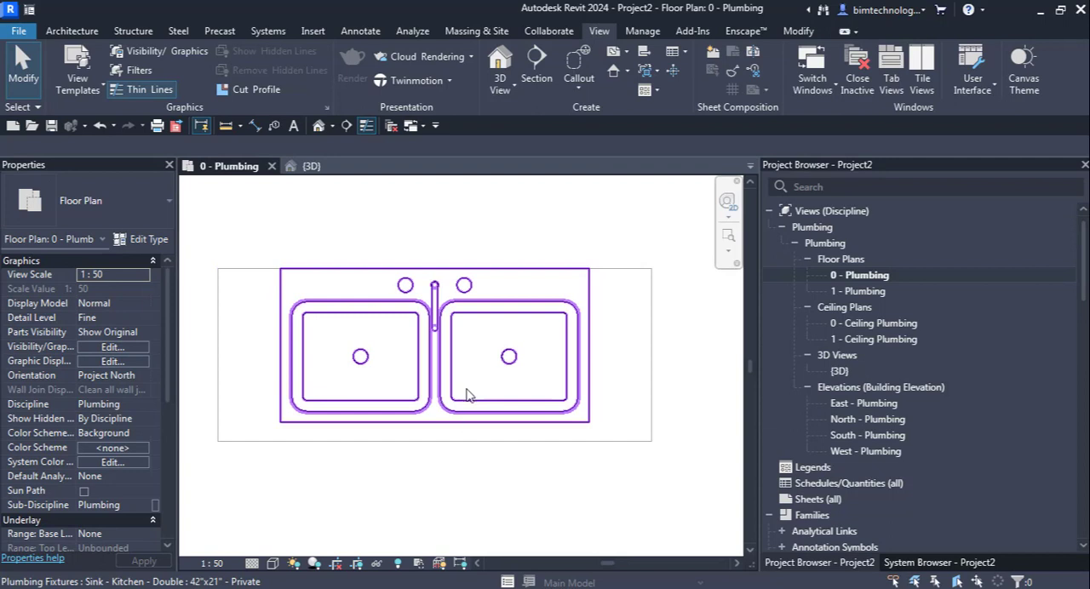
Step: Start the Pipe command with the Plastic pipe type and a diameter of 50 mm
scroll(467, 394, down, 1)
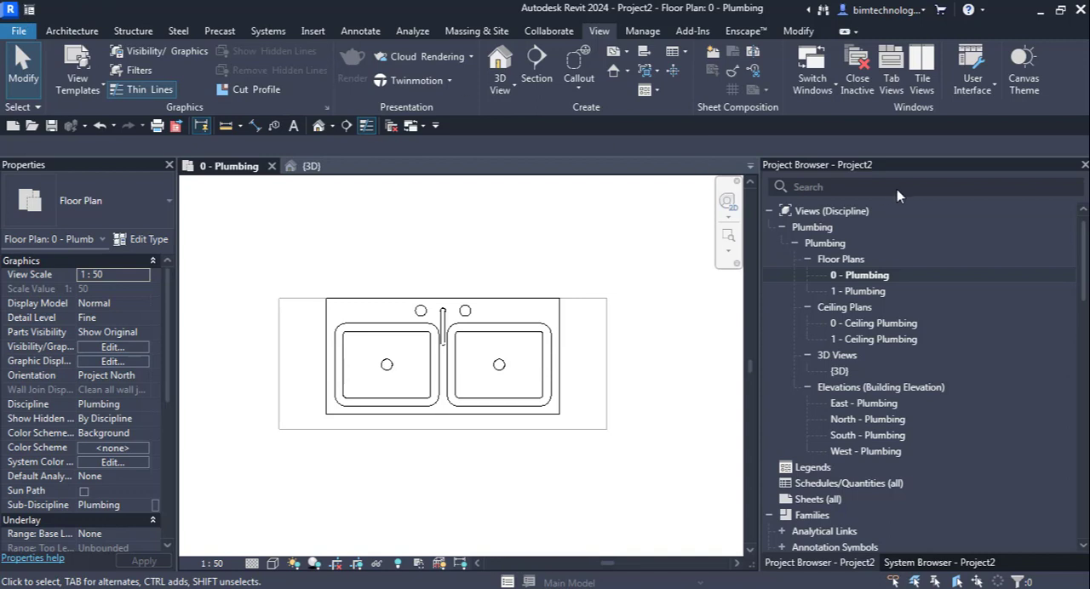
click(270, 32)
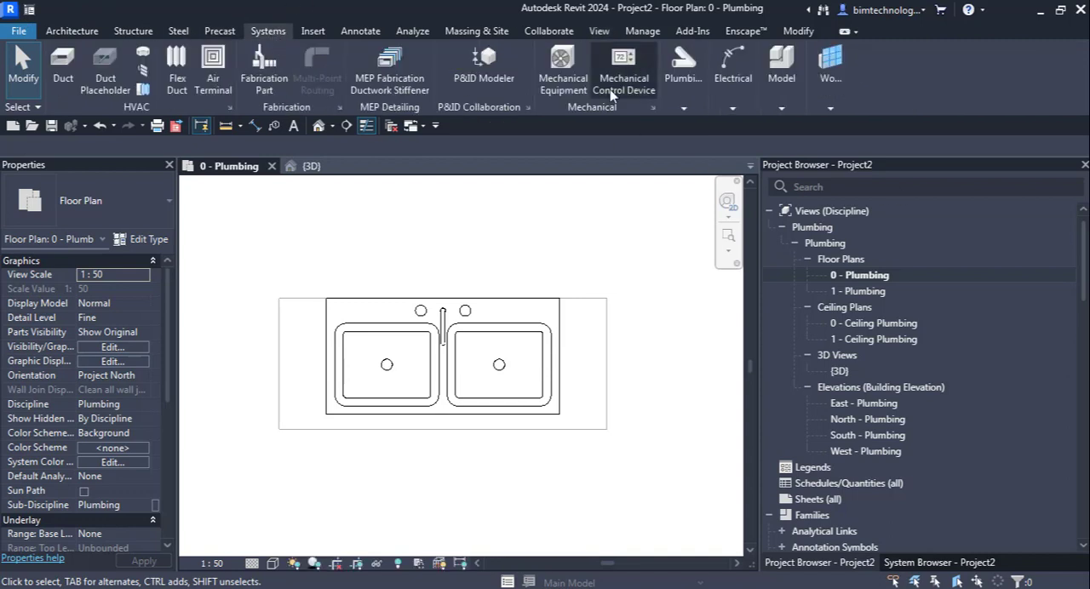
click(678, 89)
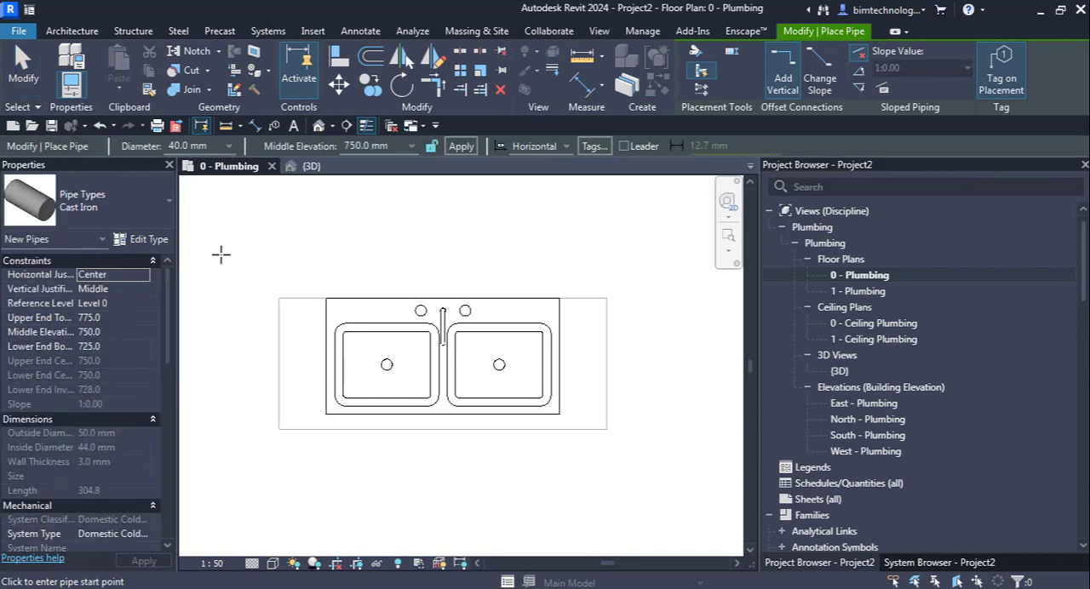
click(54, 215)
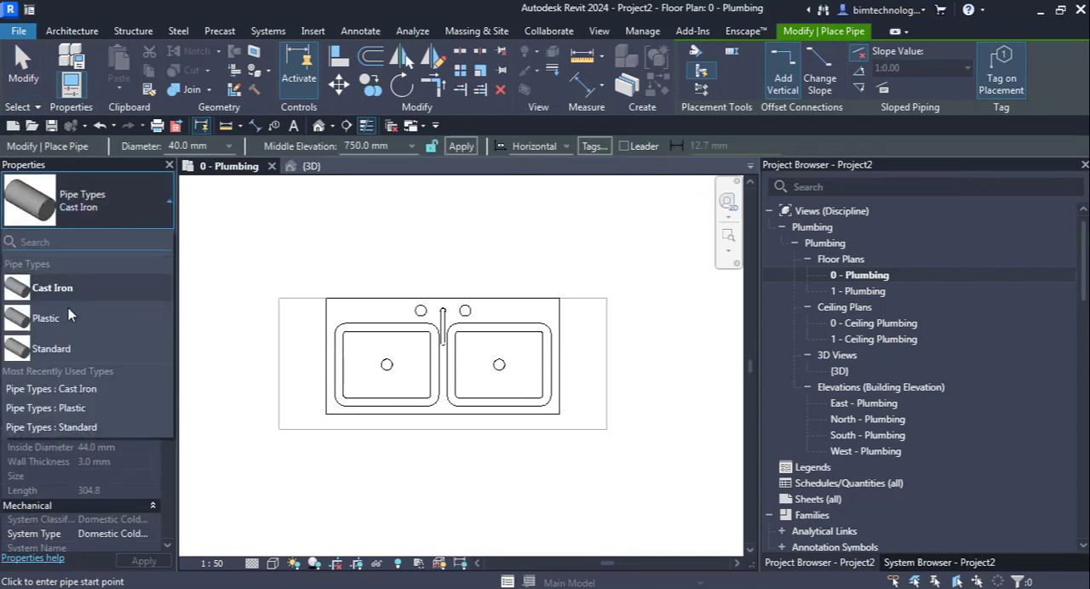
click(68, 319)
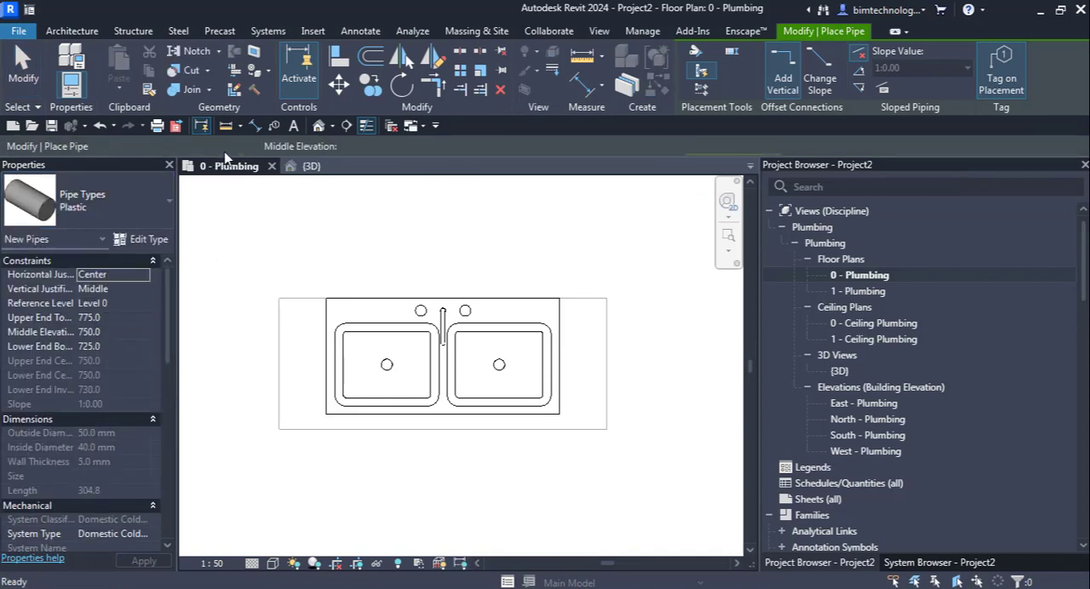
click(228, 147)
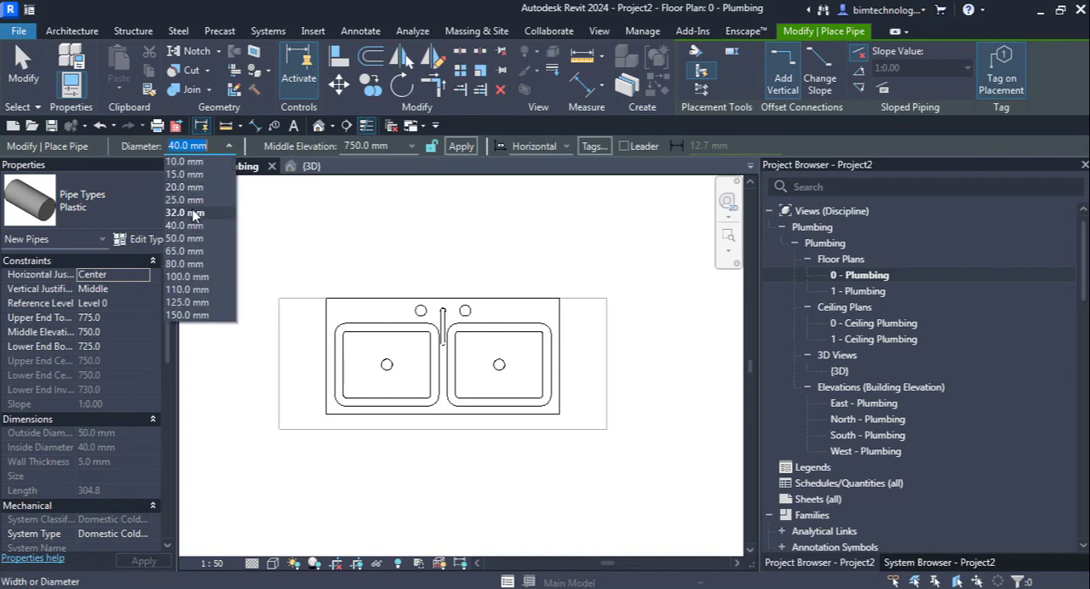
click(188, 238)
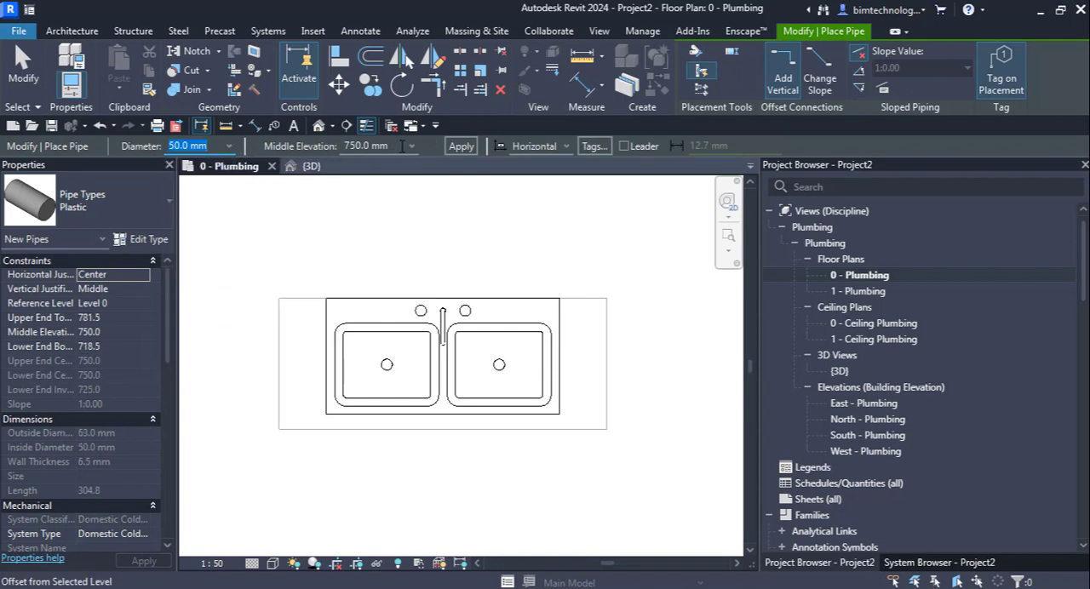
Step: Draw a straight horizontal pipe at 0 mm middle elevation behind the sink, extending past both of its ends
click(401, 146)
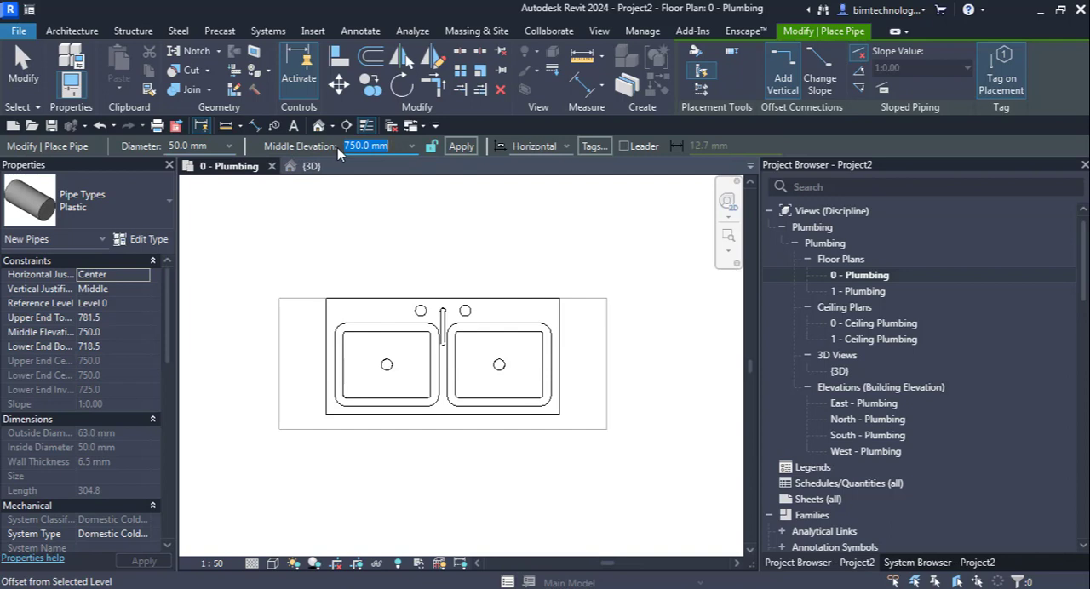
text(0)
key(Return)
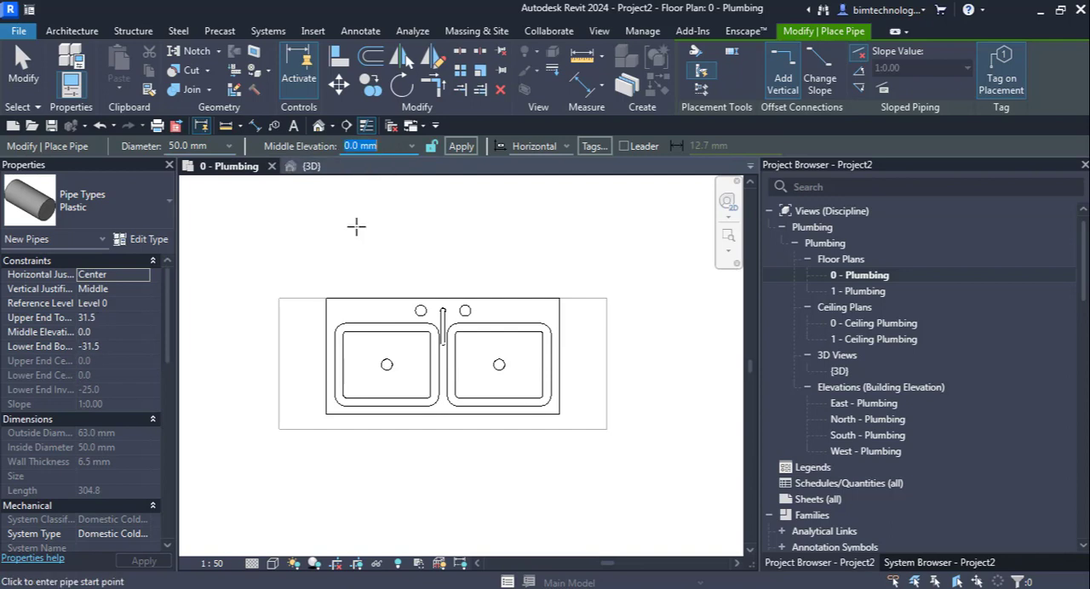
click(212, 269)
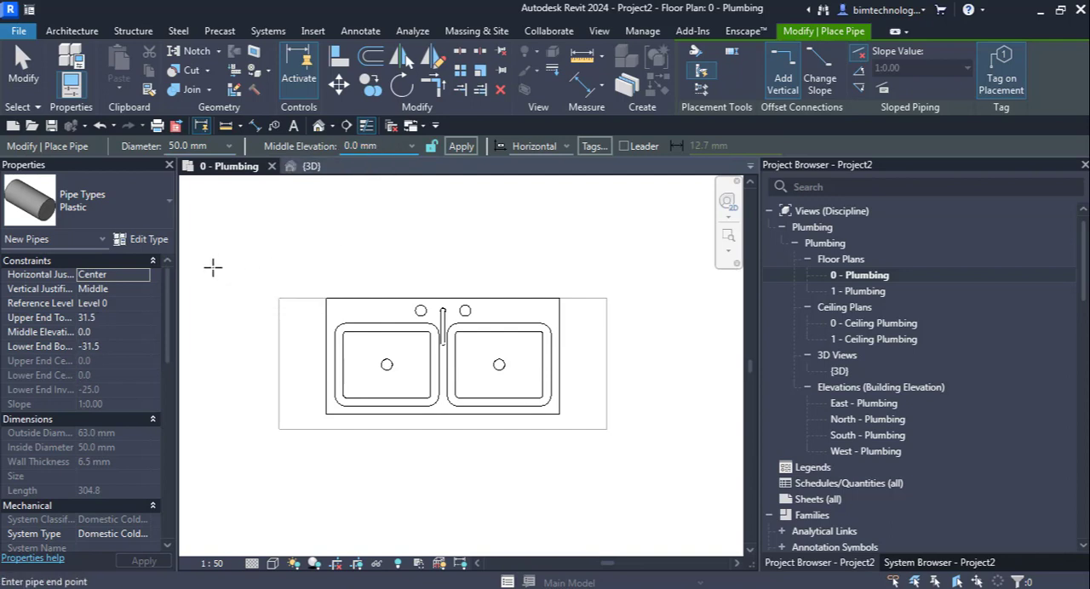
click(688, 266)
key(Escape)
key(Escape)
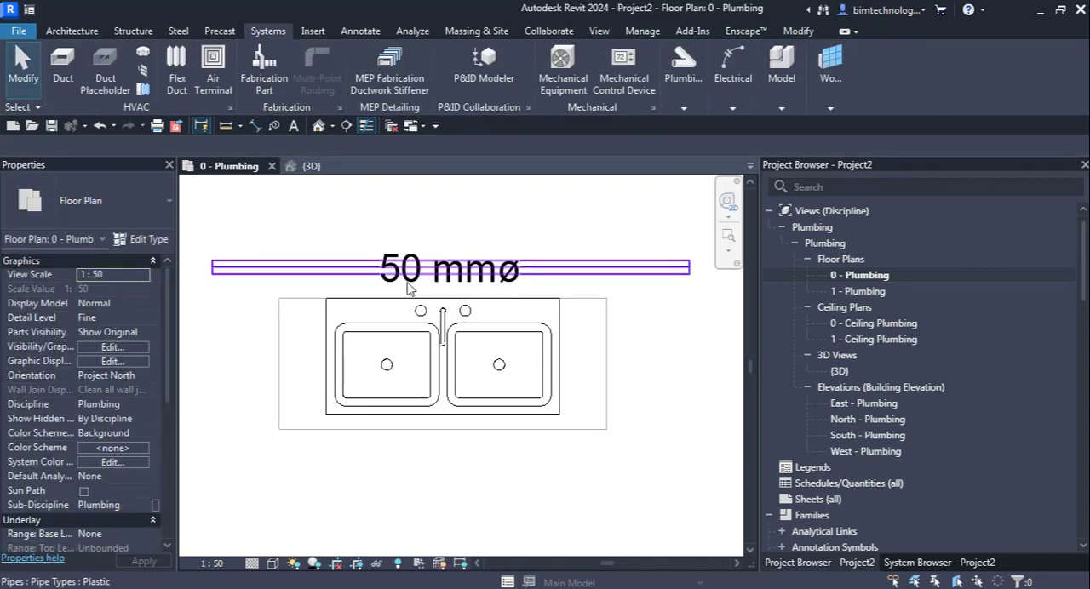
Step: Set the floor plan's view scale to 1:10 to shrink the pipe size tag
click(407, 286)
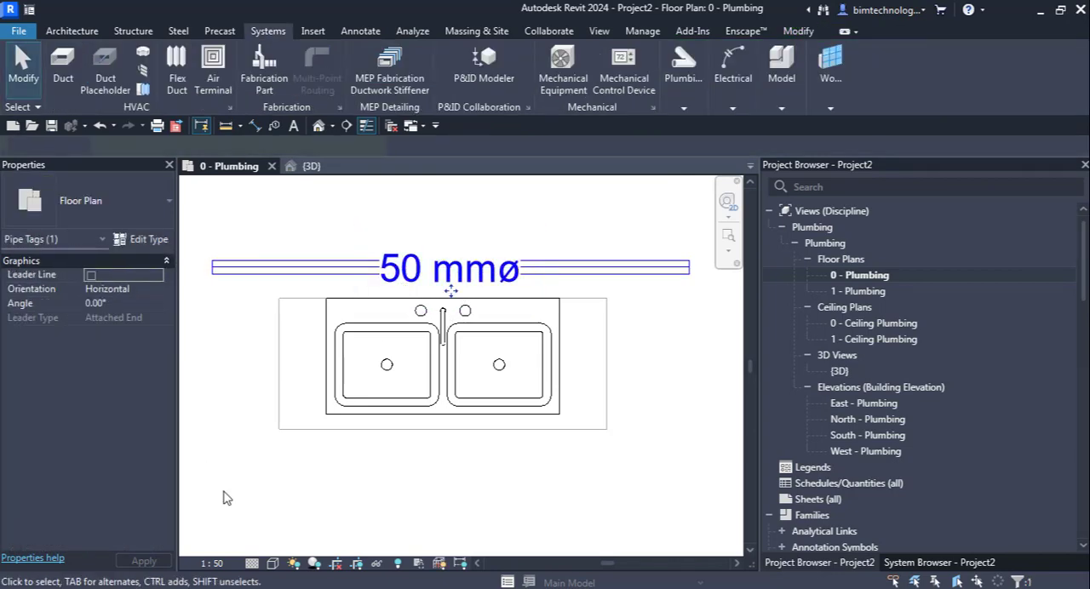
click(231, 568)
click(228, 385)
click(627, 438)
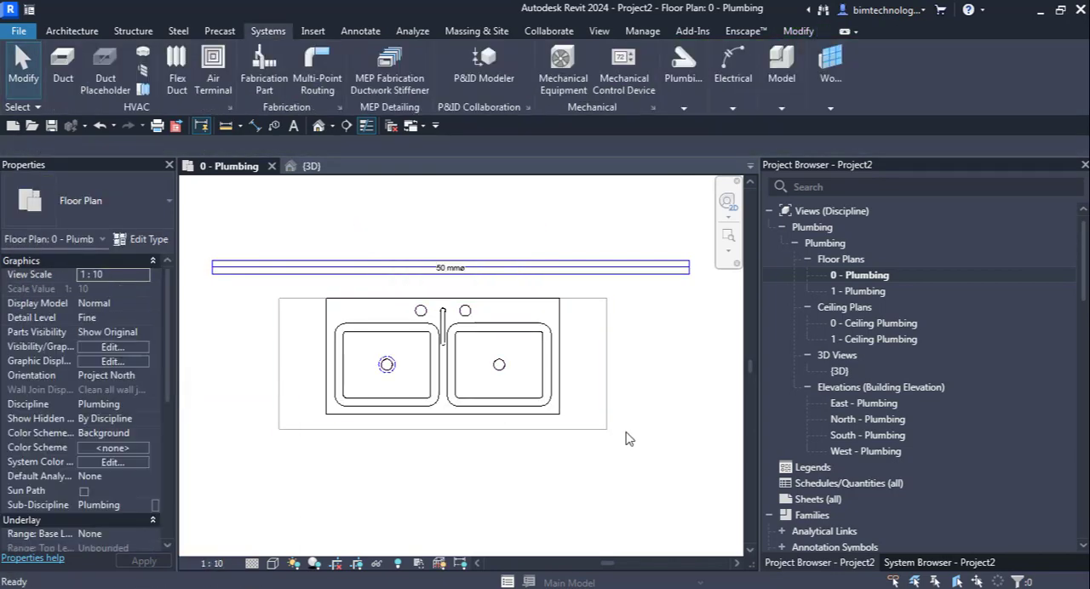
Step: Switch to the {3D} view and examine the sink's connectors in relation to the new pipe
scroll(440, 460, up, 1)
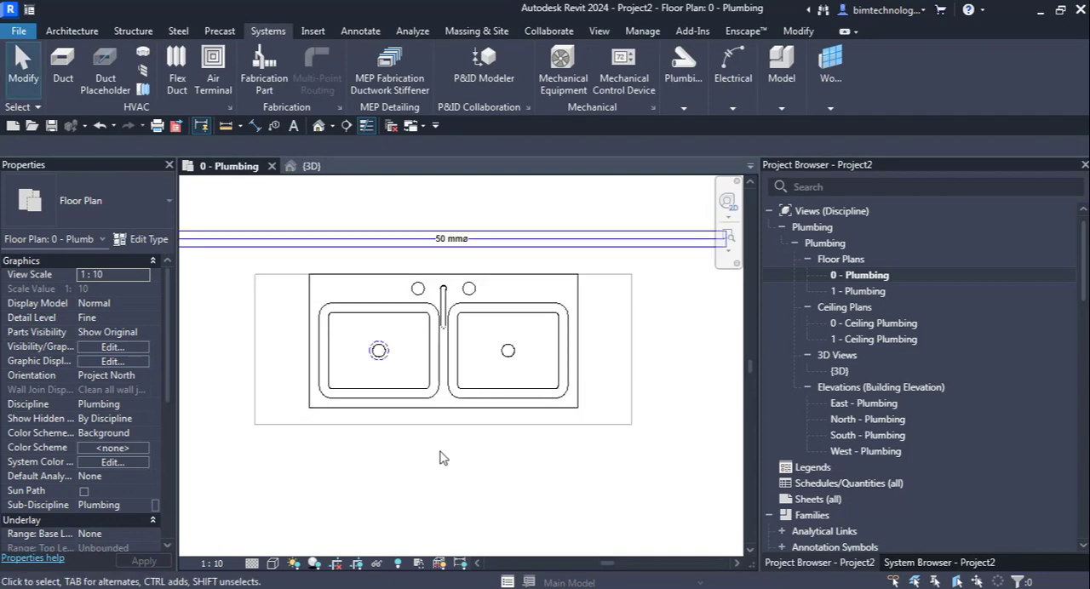
click(494, 394)
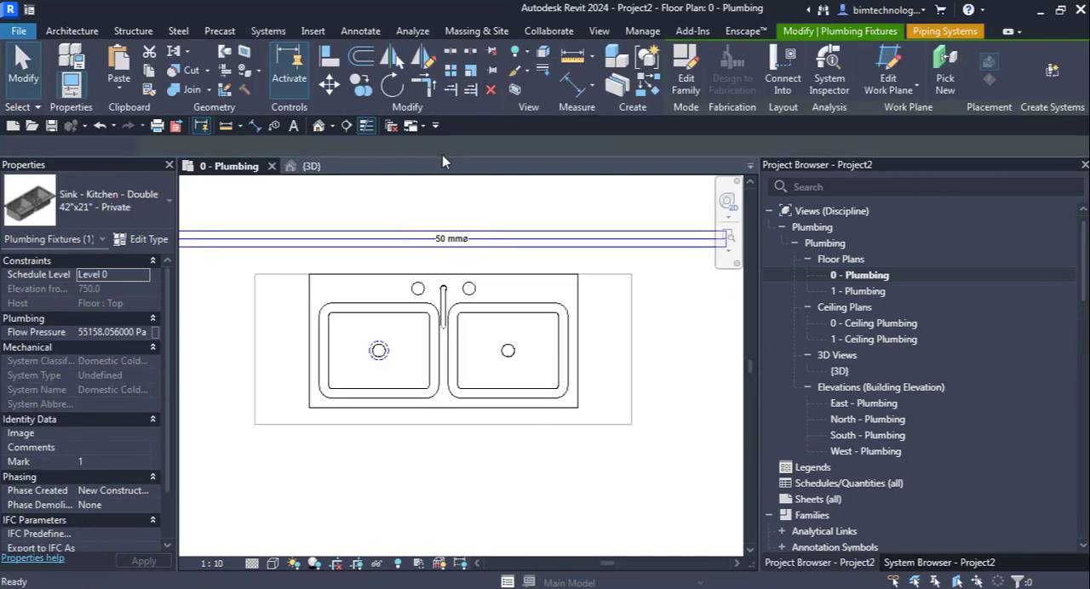
key(Escape)
click(311, 166)
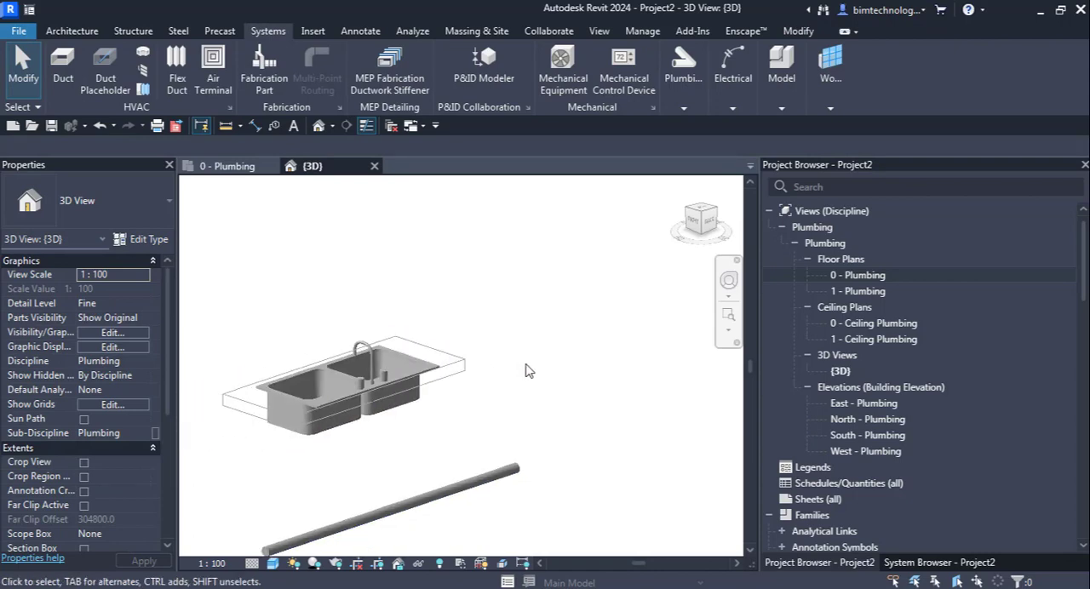
scroll(529, 370, down, 3)
middle_drag(321, 448, 348, 438)
scroll(348, 437, up, 2)
click(436, 388)
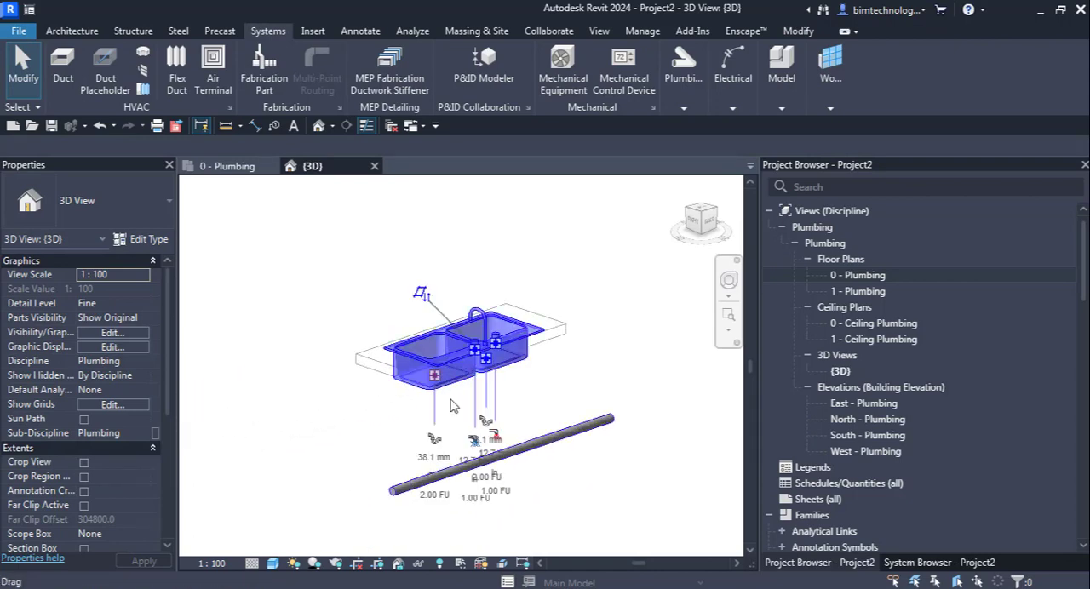
click(579, 487)
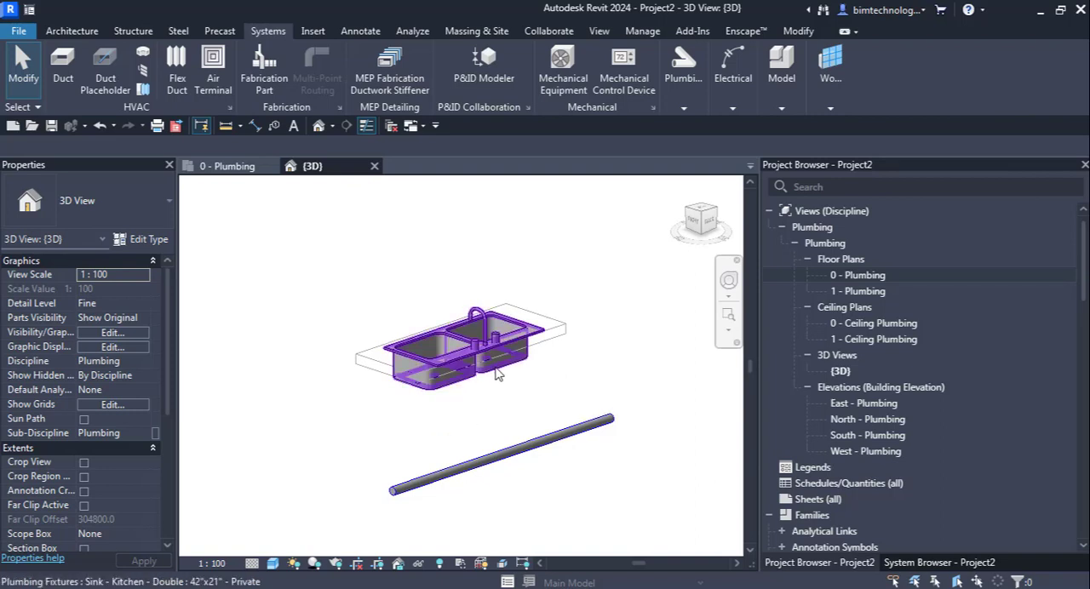
Step: Try to connect the sink's 38 mm sanitary connector (Connector 3) into the plastic pipe with Connect Into
click(454, 385)
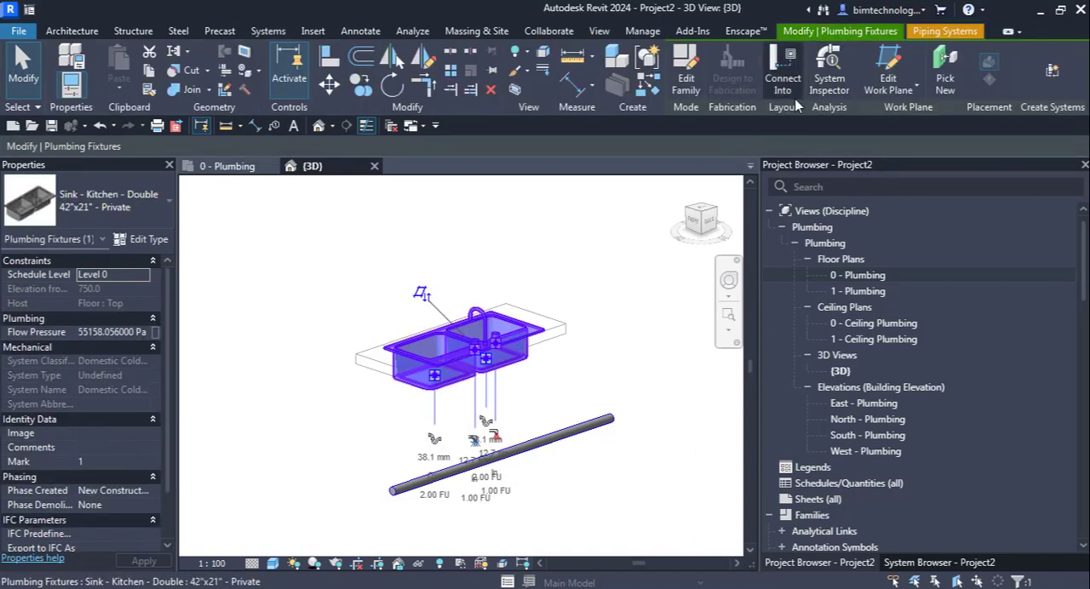
click(781, 92)
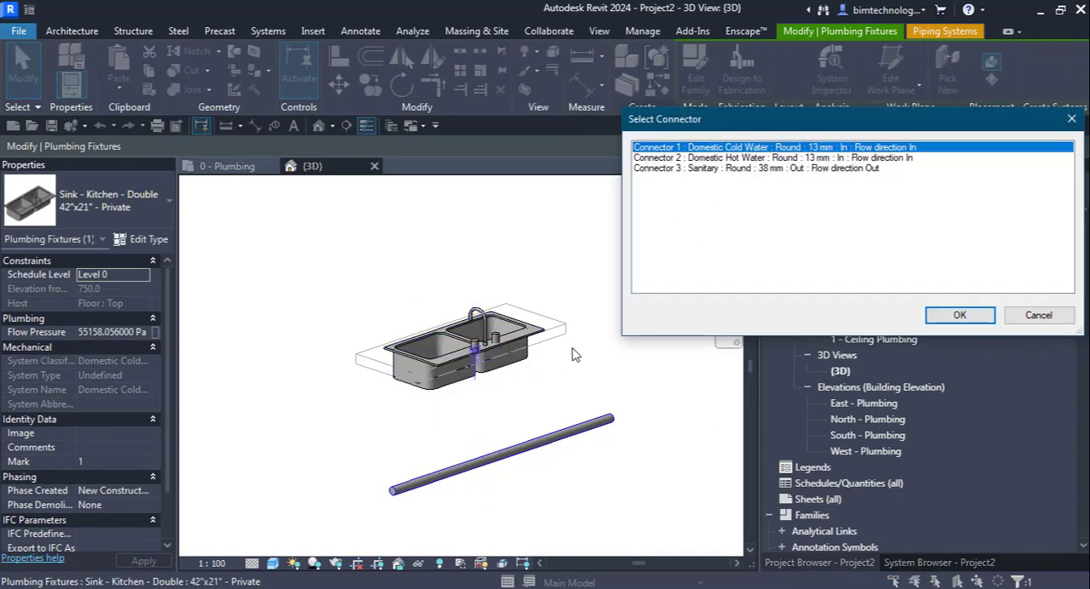
drag(641, 108, 641, 104)
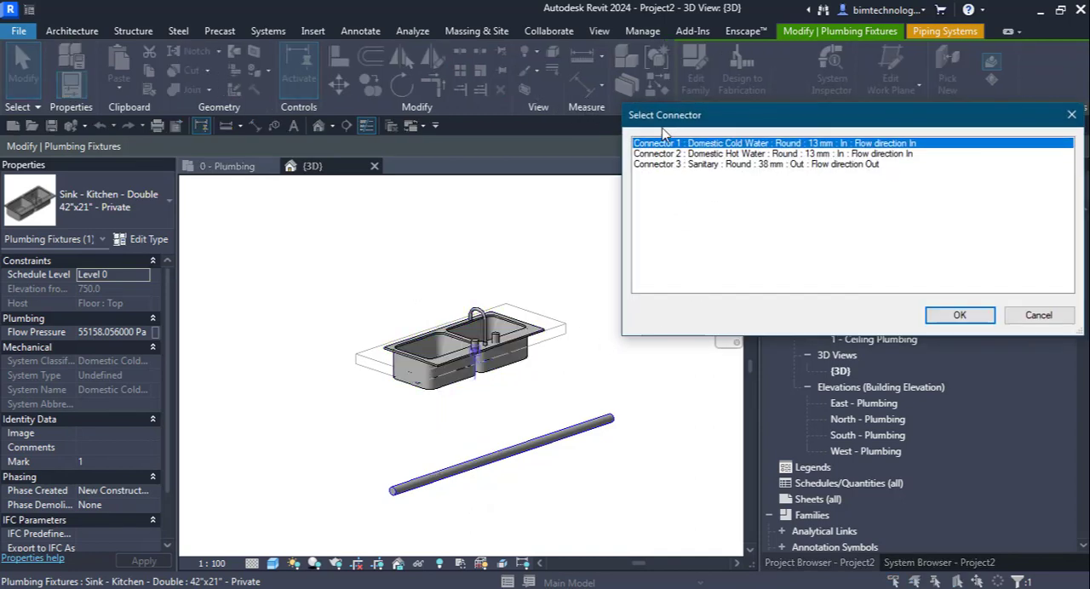
click(691, 165)
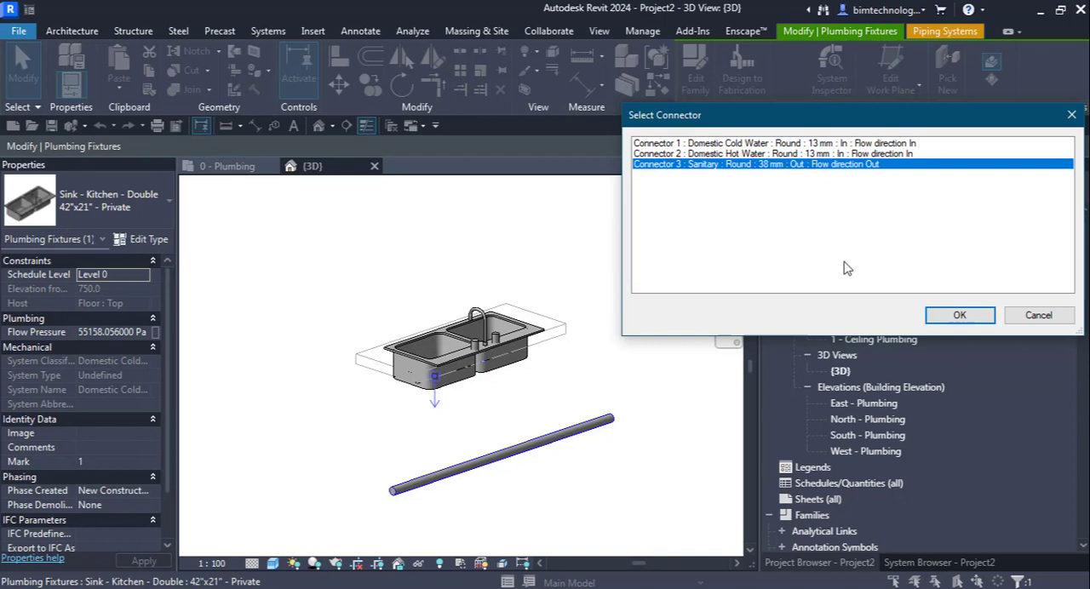
click(954, 316)
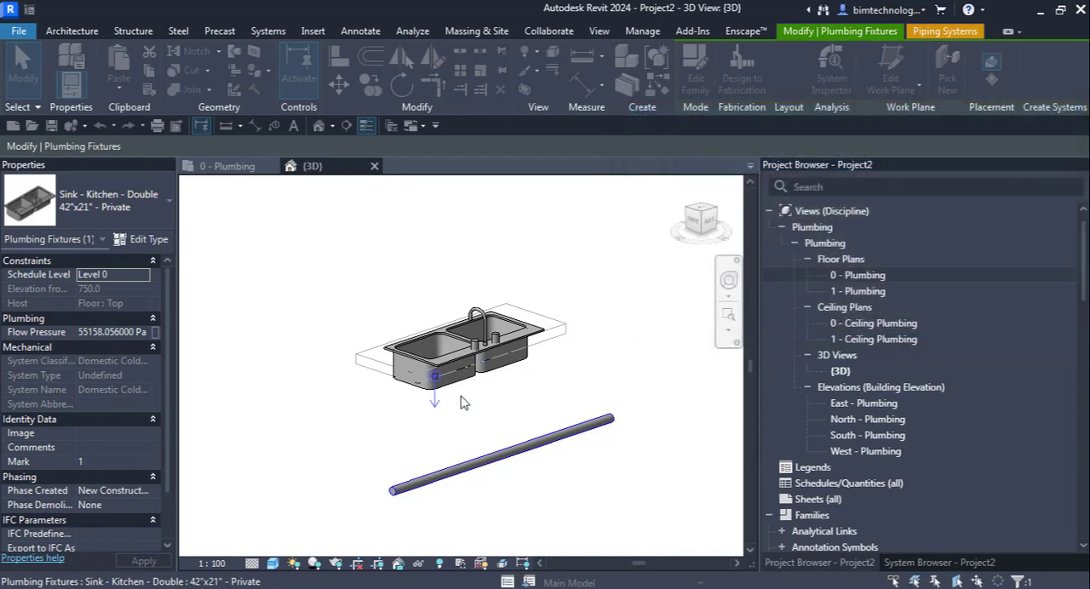
click(499, 461)
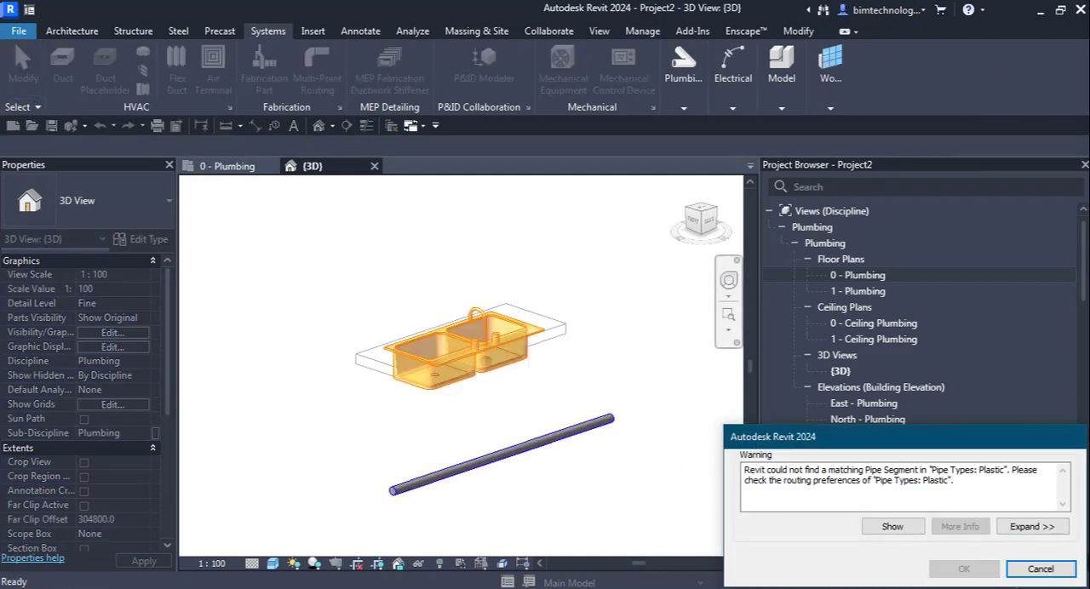
click(961, 563)
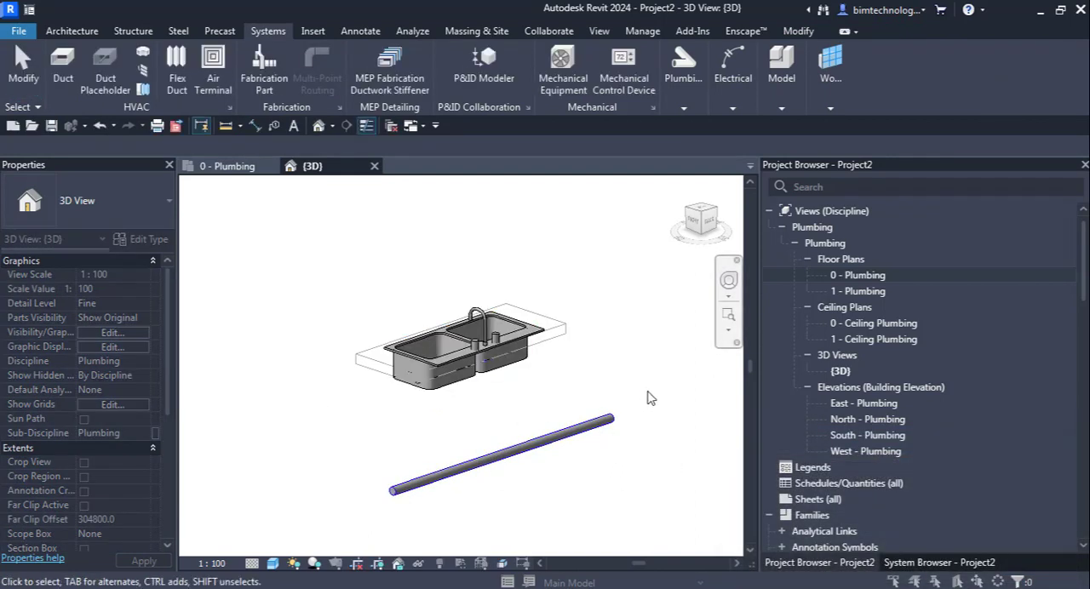
click(417, 368)
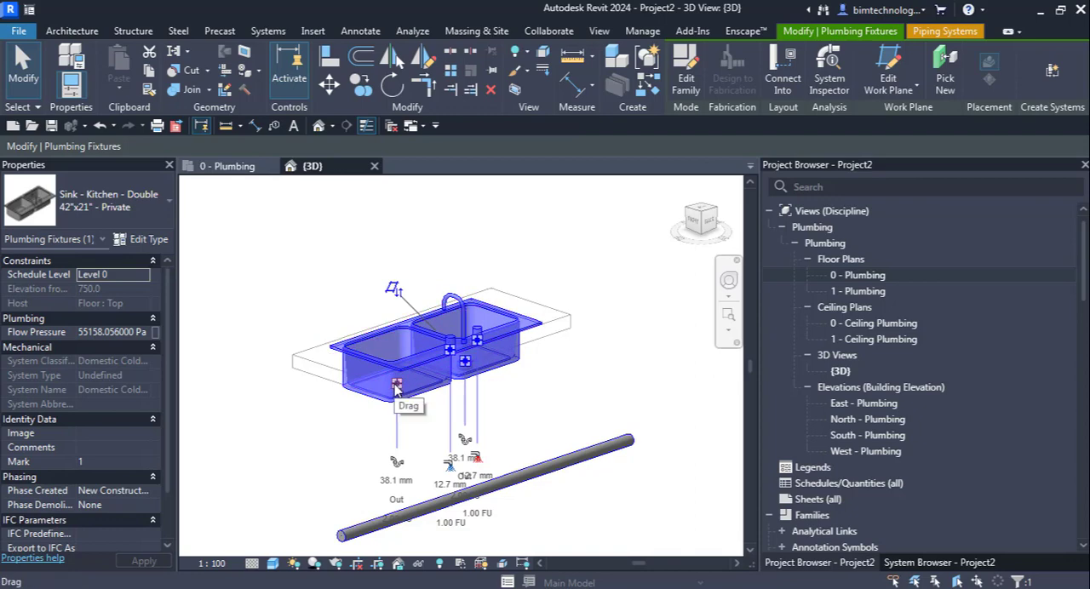
right_click(396, 385)
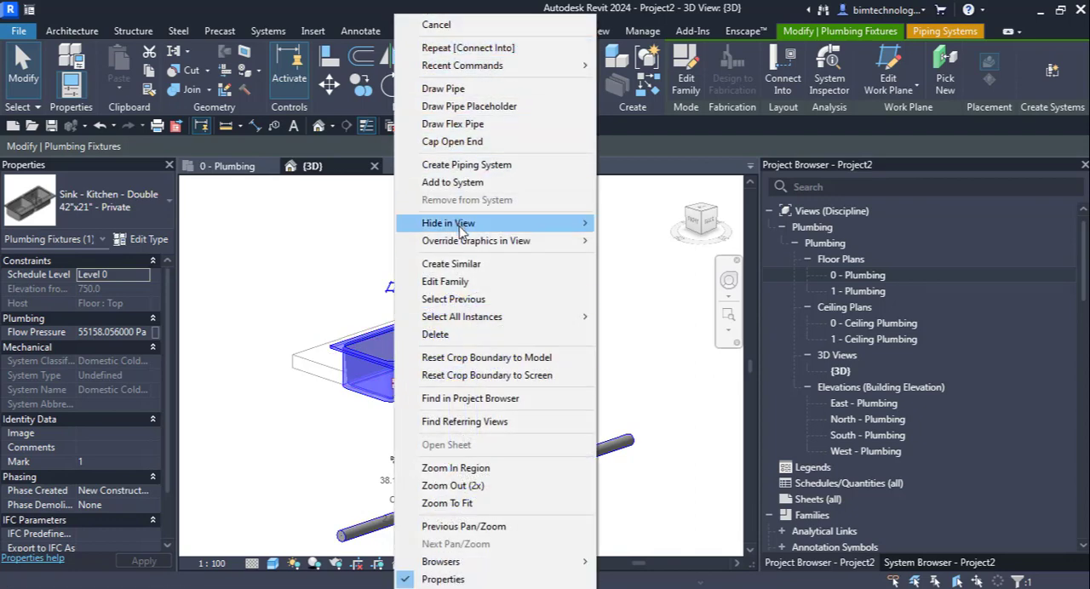
click(435, 88)
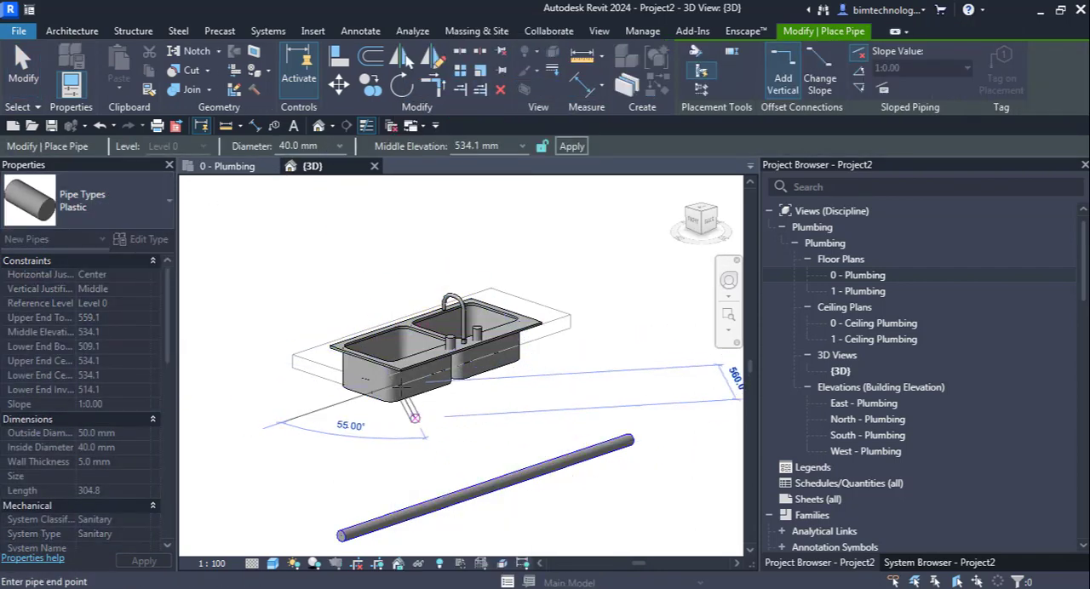
drag(500, 148, 430, 149)
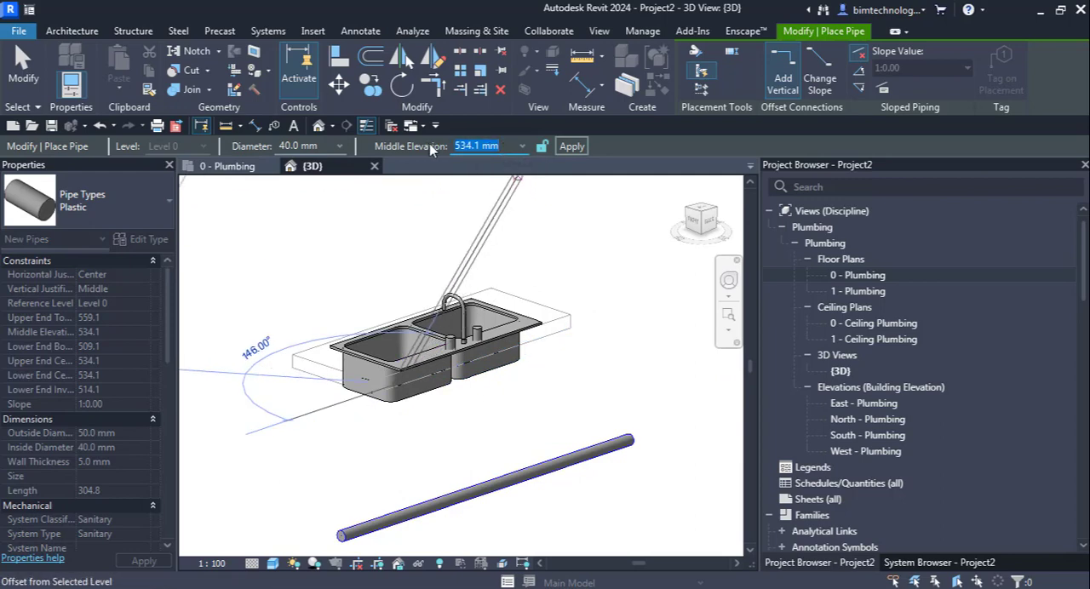
text(100)
click(578, 149)
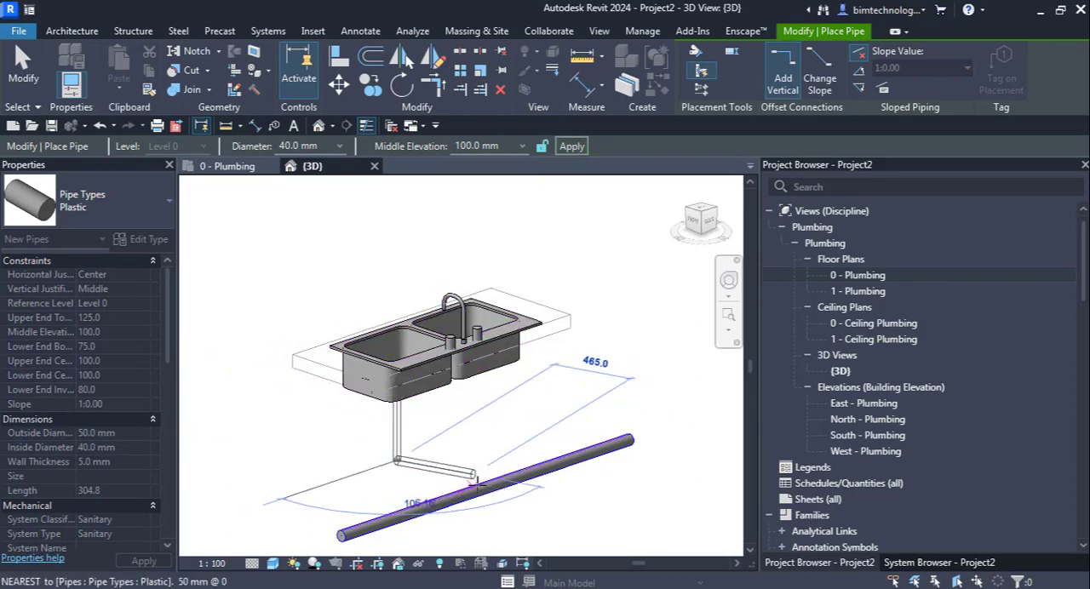
key(Escape)
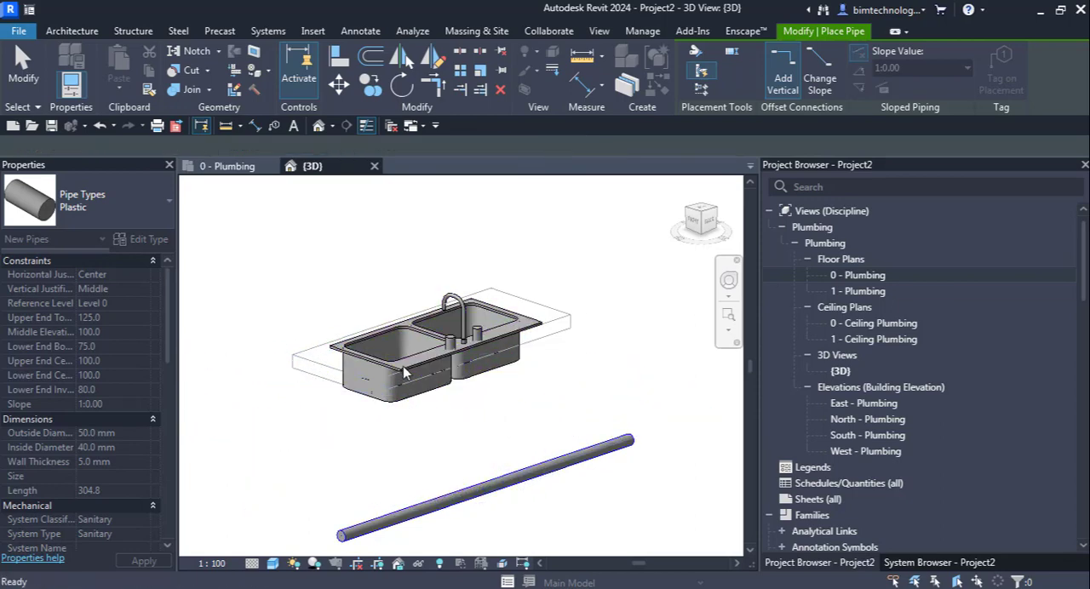
scroll(383, 389, up, 3)
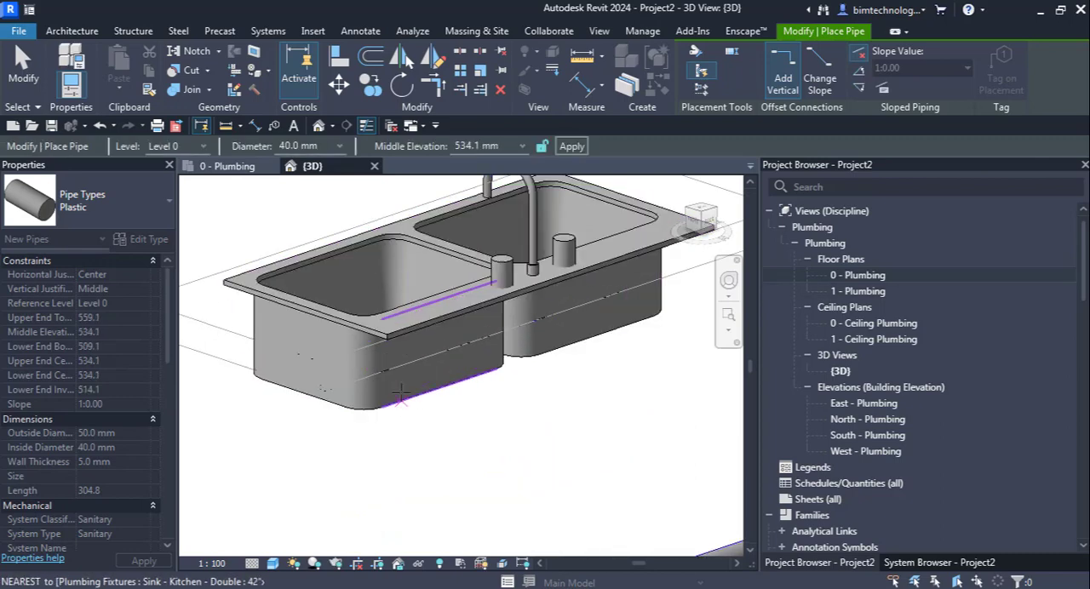
key(Escape)
scroll(443, 411, down, 3)
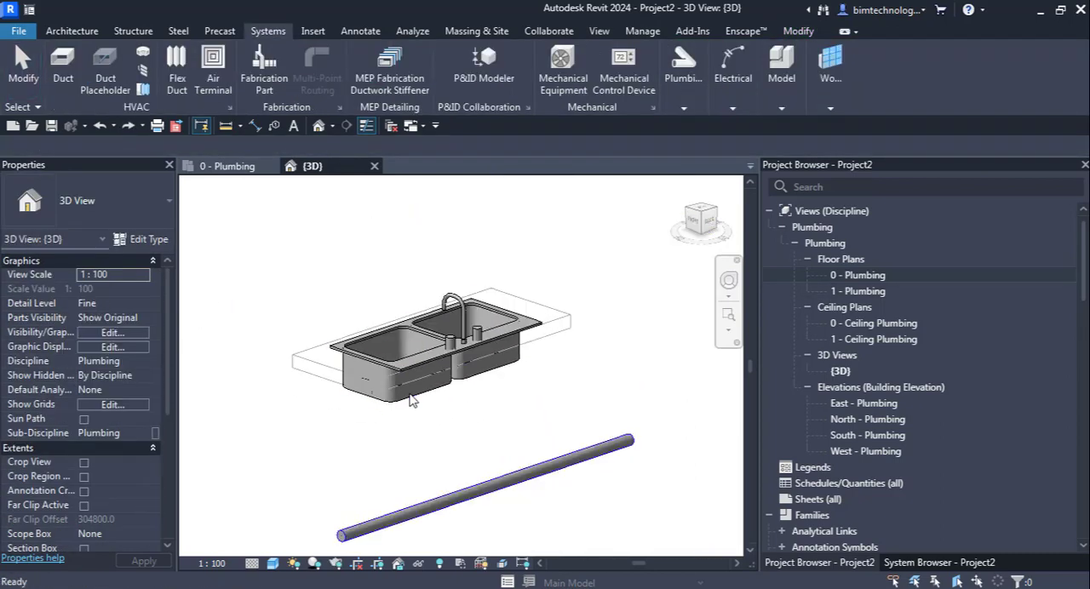
Step: Draw a vertical 40 mm plastic pipe from the near basin's drain connector down to a middle elevation of 100 mm
click(406, 404)
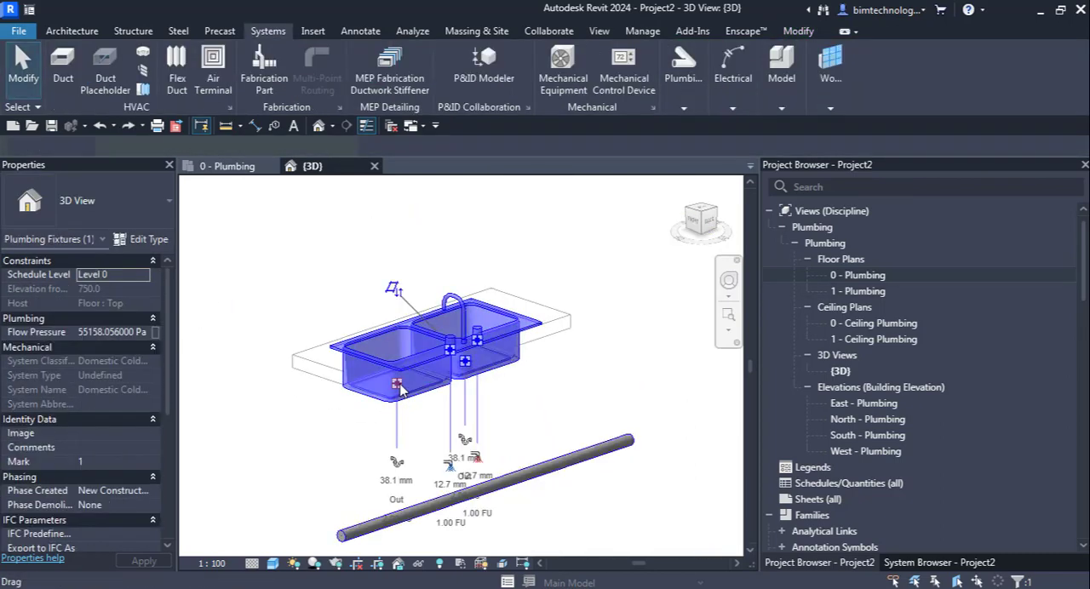
right_click(400, 388)
click(460, 85)
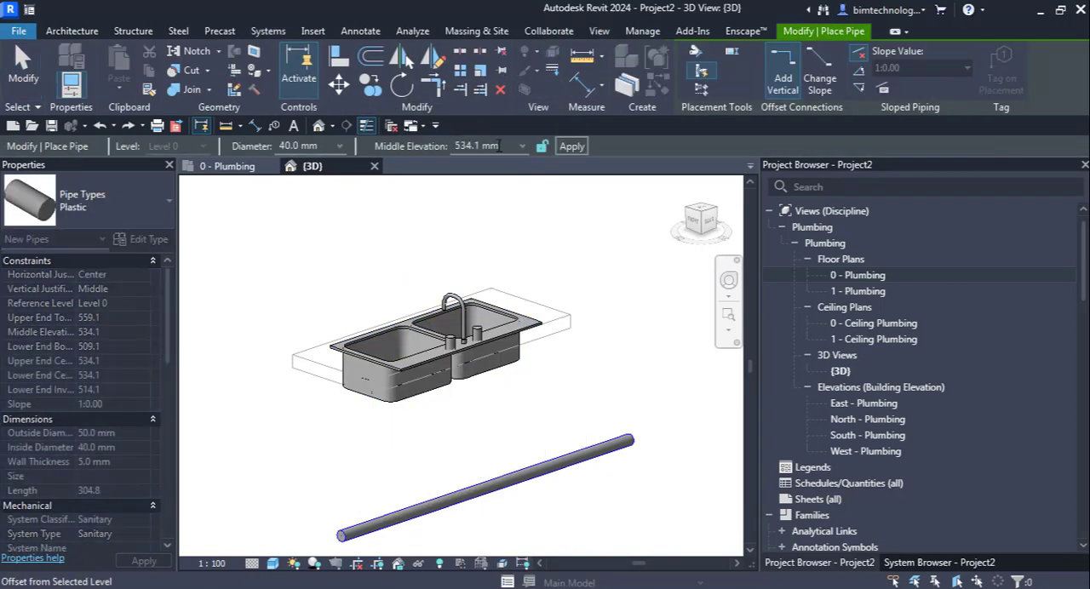
text(100)
click(572, 147)
click(396, 460)
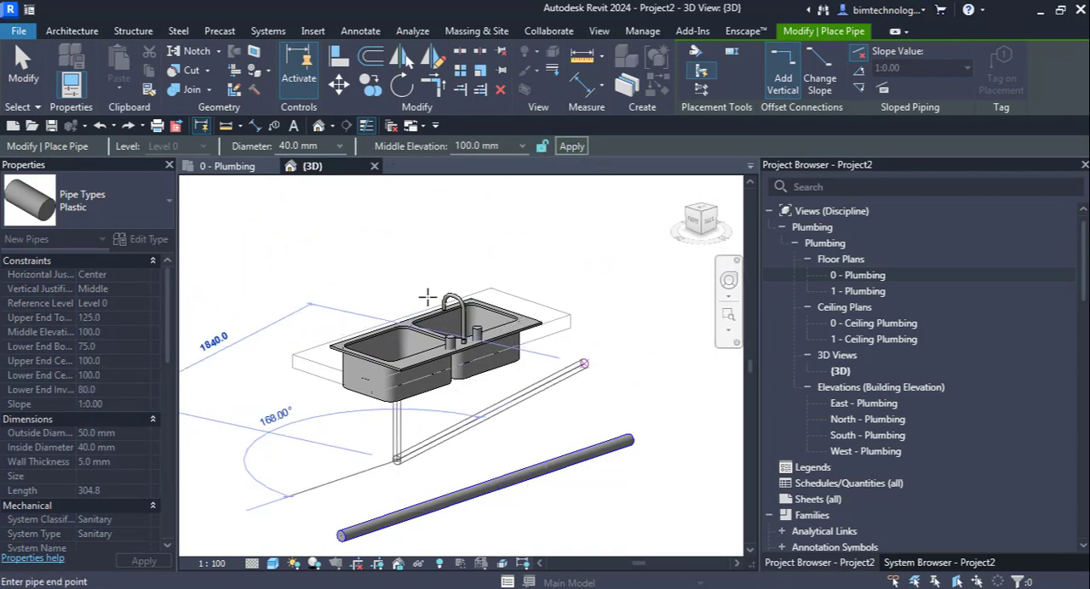
click(571, 146)
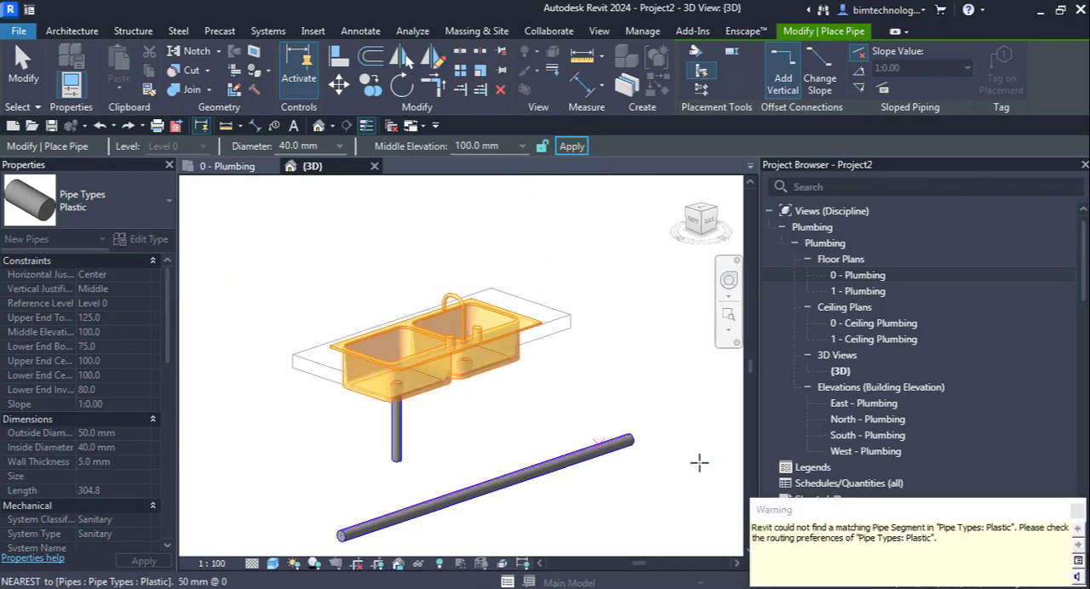
key(Escape)
key(Escape)
Step: Set the diameter of the long horizontal pipe behind the sink to 40 mm
click(528, 477)
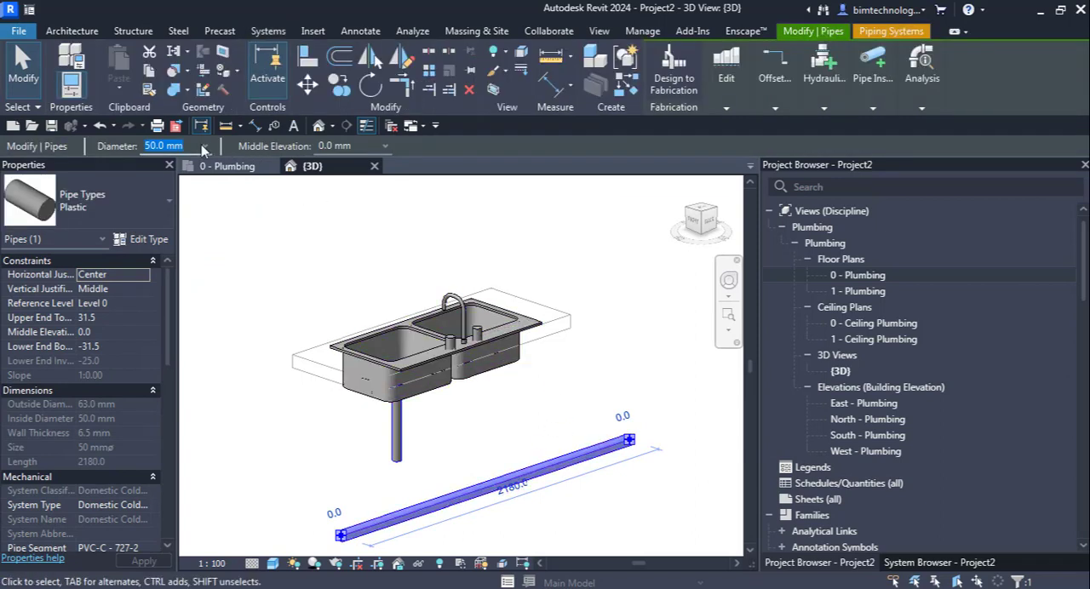
click(204, 146)
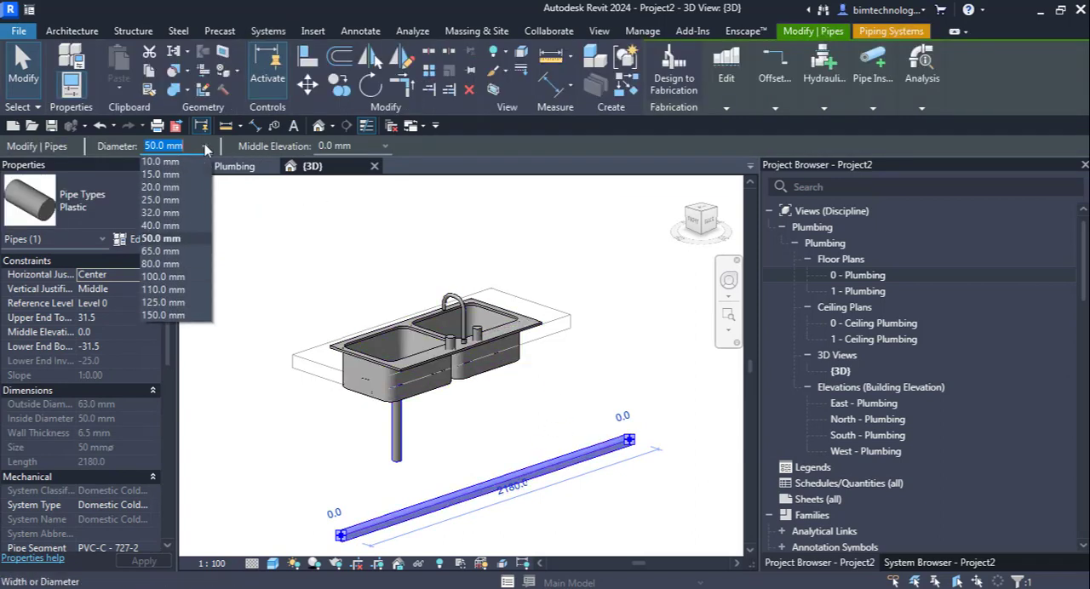
click(170, 225)
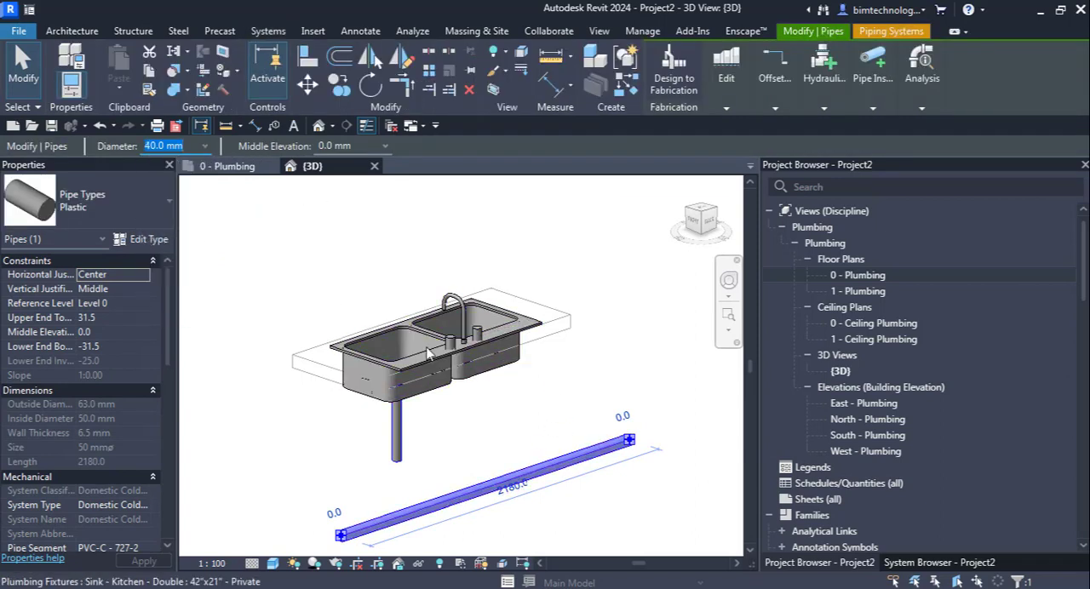
click(434, 412)
Step: Create a building section in the 0 - Plumbing floor plan, cutting across the horizontal pipe and the sink near its middle, and open it
click(398, 456)
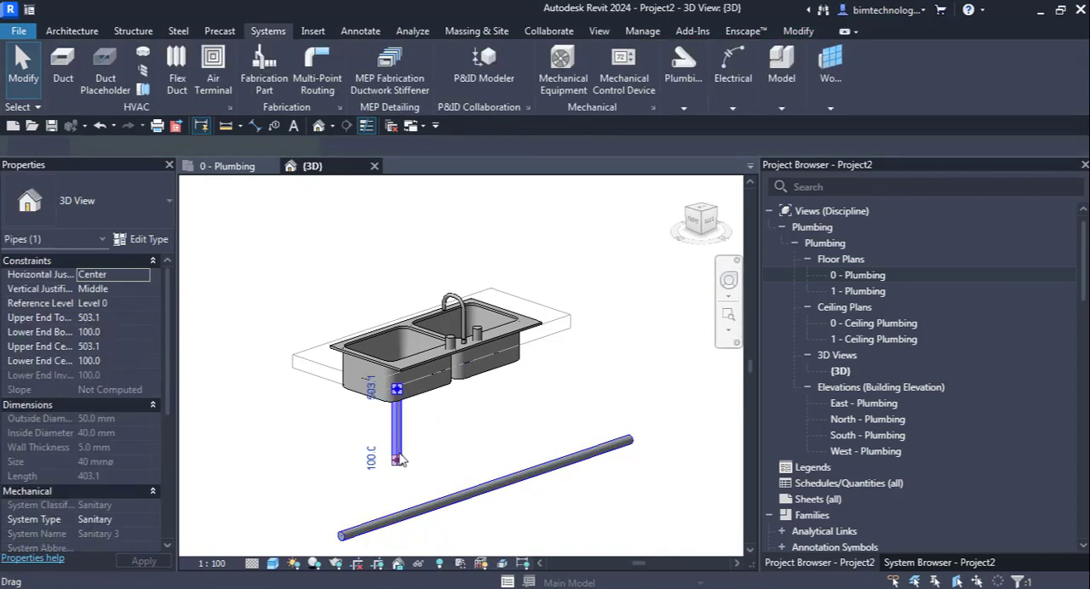
double_click(867, 273)
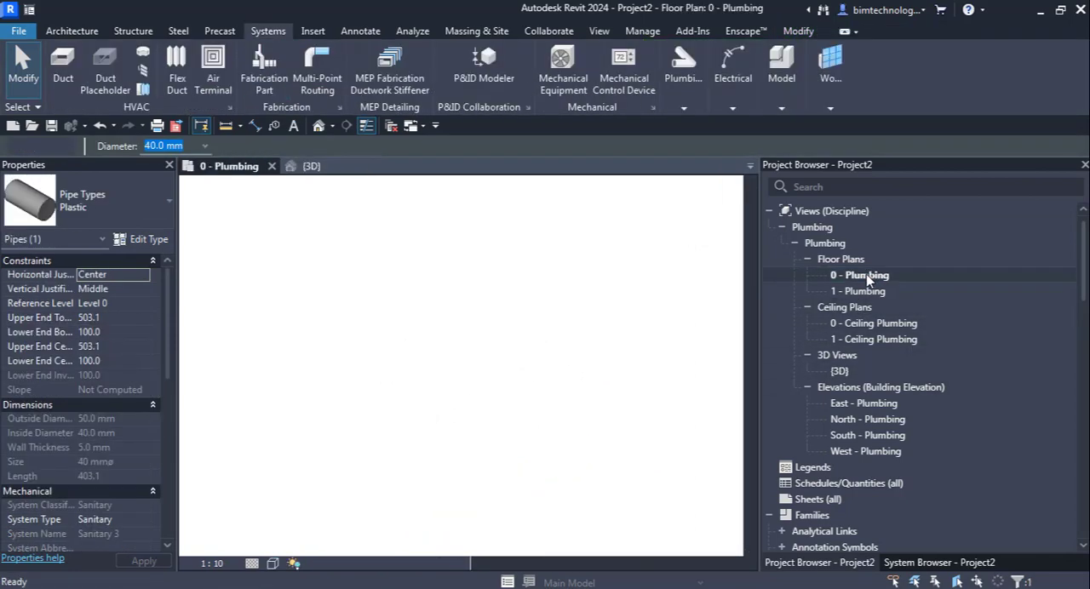
scroll(587, 416, down, 1)
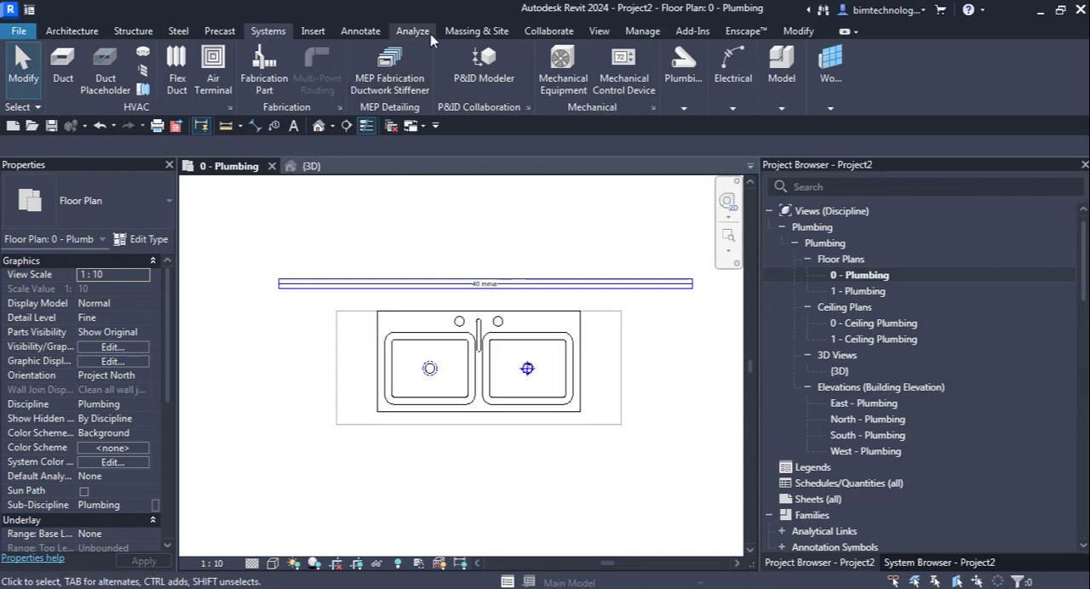
click(598, 31)
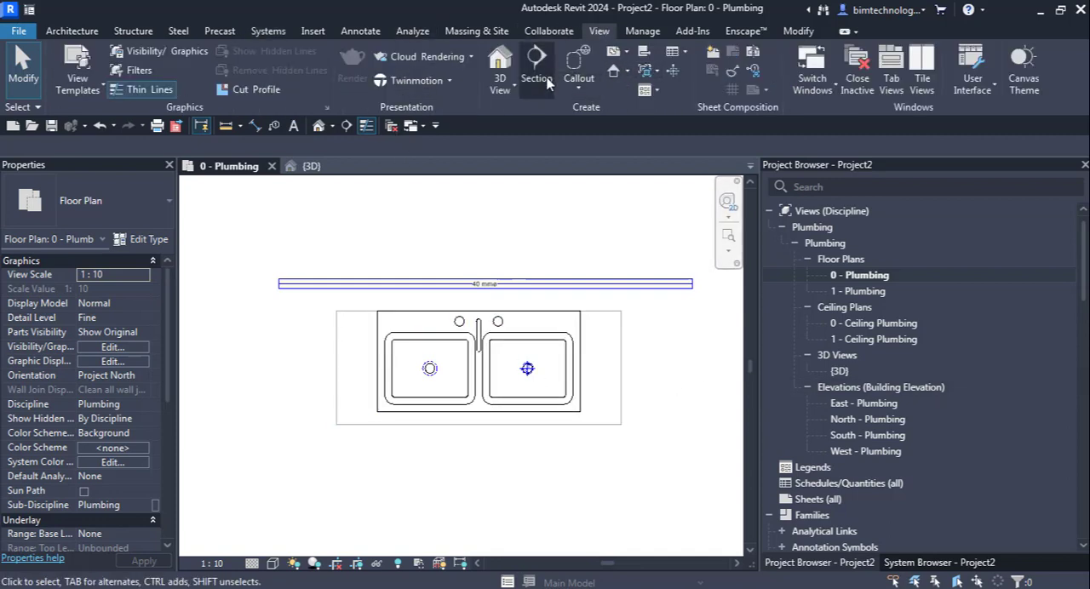
click(501, 260)
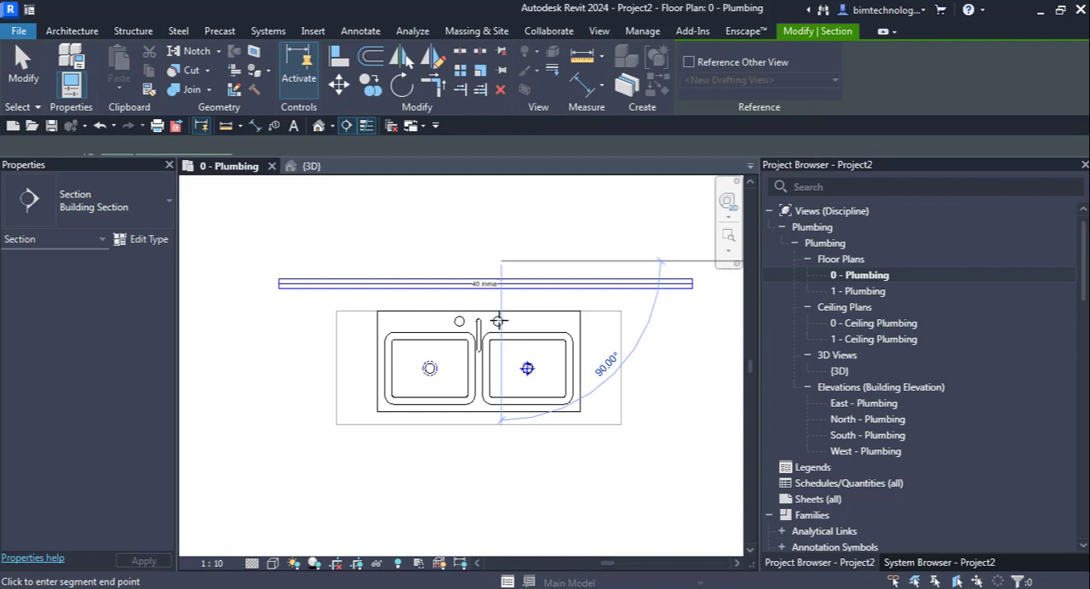
click(500, 471)
double_click(503, 249)
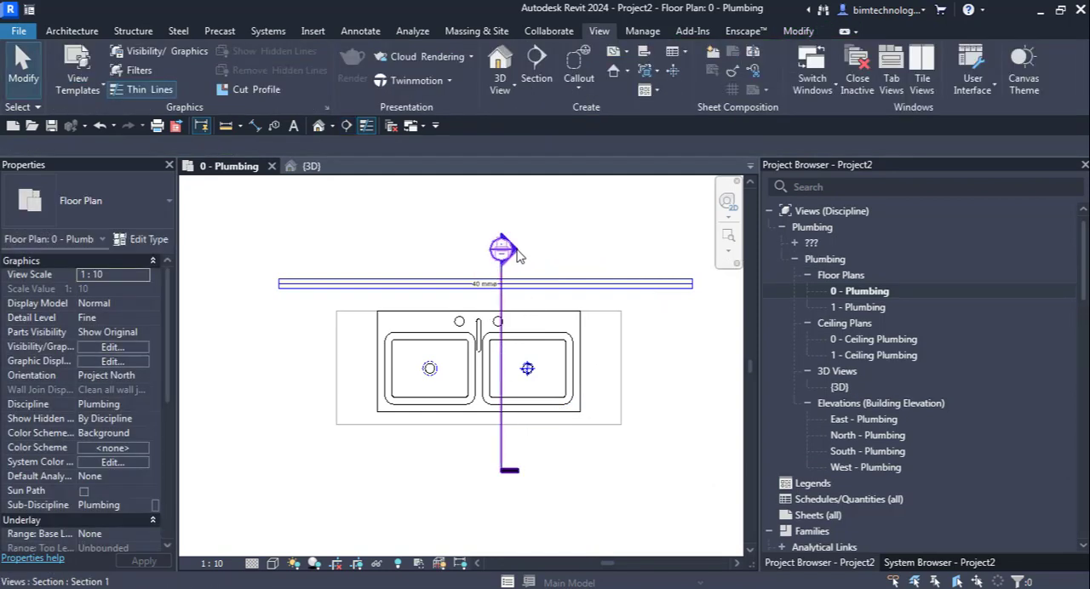
Step: Set the section view's detail level to Fine so the drain and horizontal pipes display at full width
scroll(477, 400, up, 4)
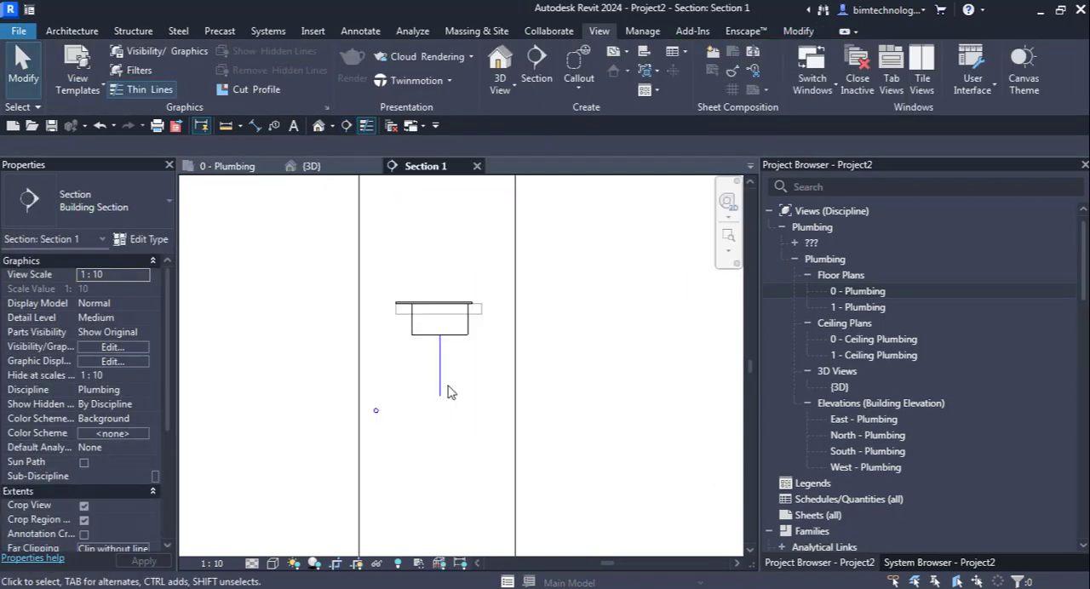
scroll(440, 423, up, 1)
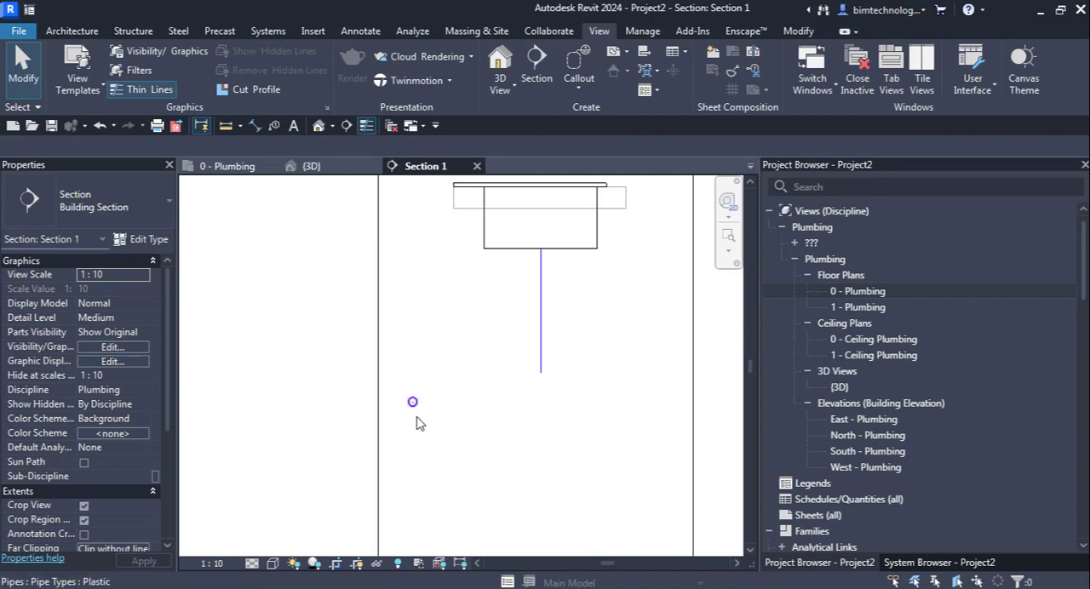
click(417, 423)
click(477, 393)
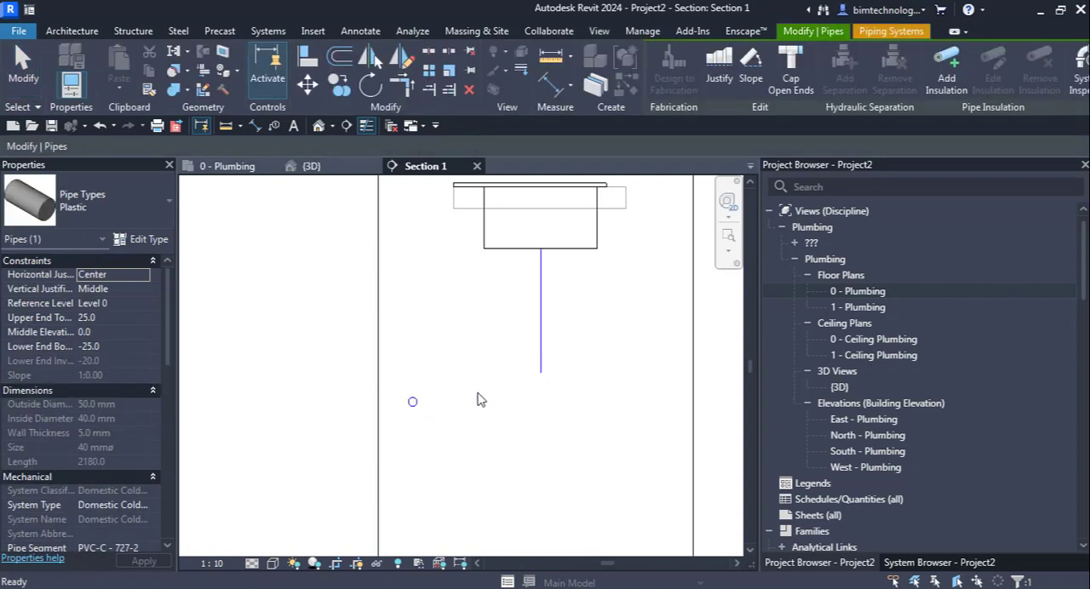
click(542, 377)
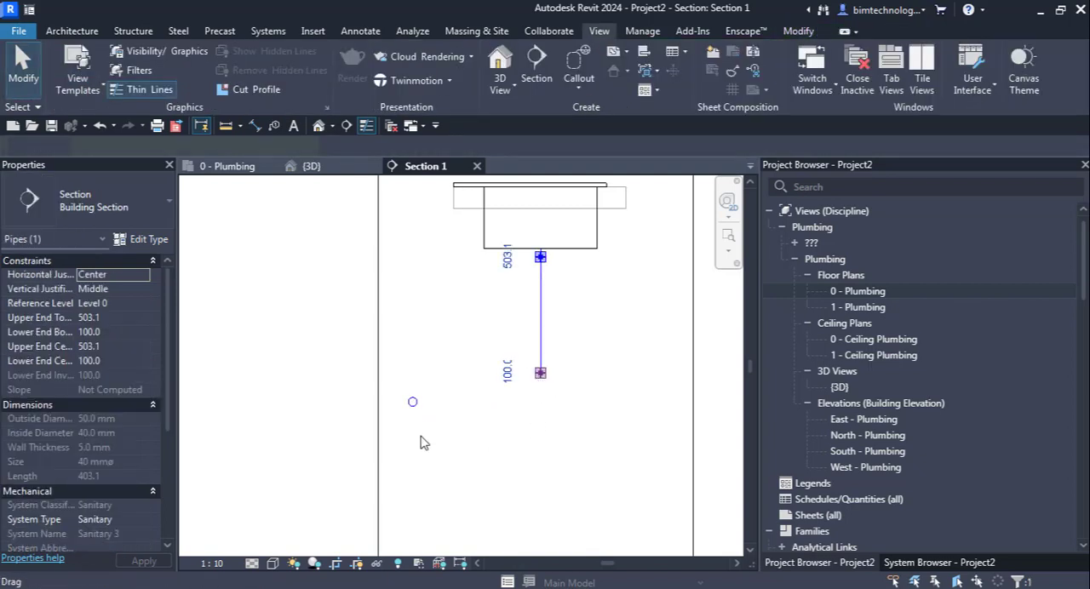
click(272, 563)
click(281, 545)
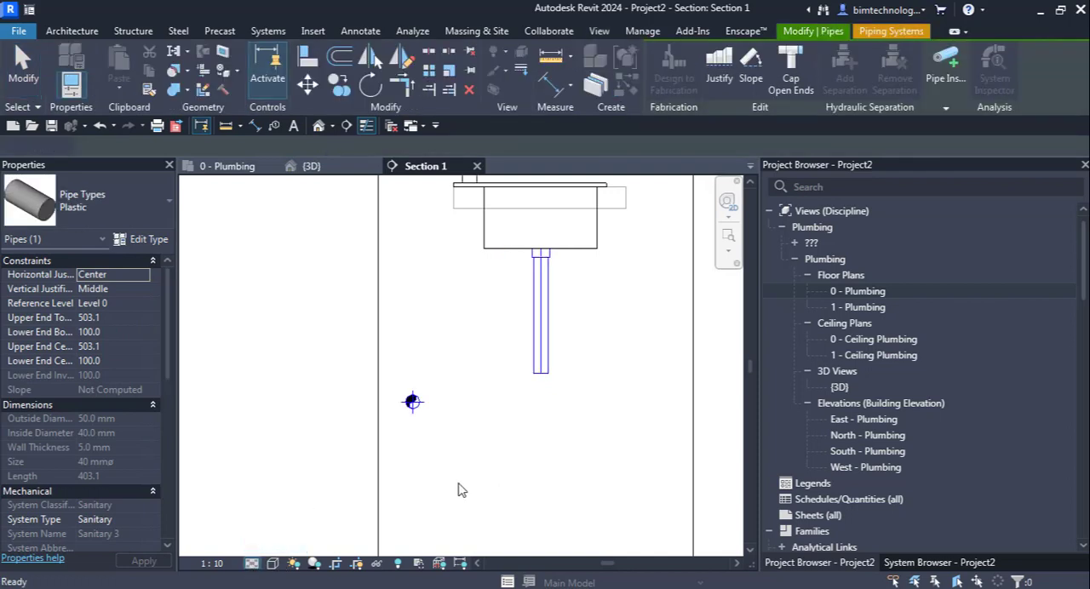
Step: Try to draw a sloping pipe directly from the vertical drain pipe's lower end to the center of the horizontal pipe
click(440, 462)
scroll(440, 462, up, 1)
click(563, 339)
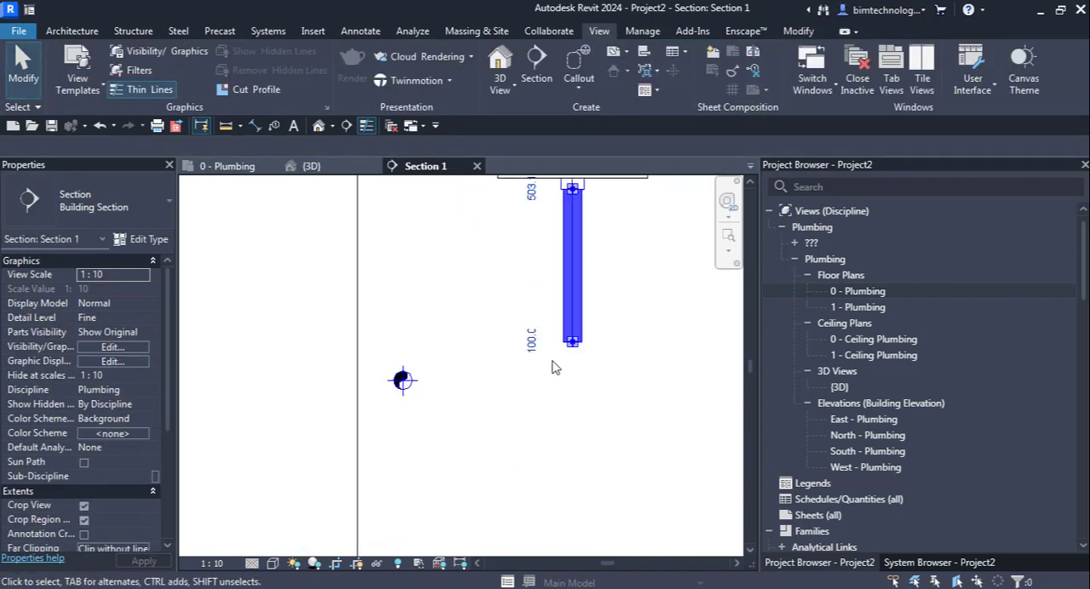
right_click(569, 345)
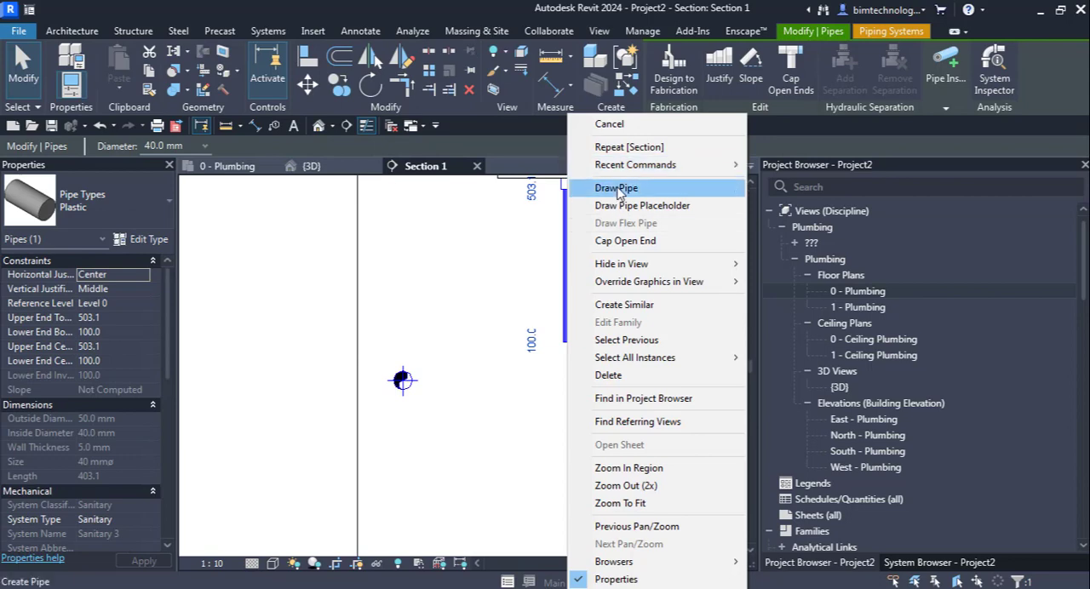
key(Escape)
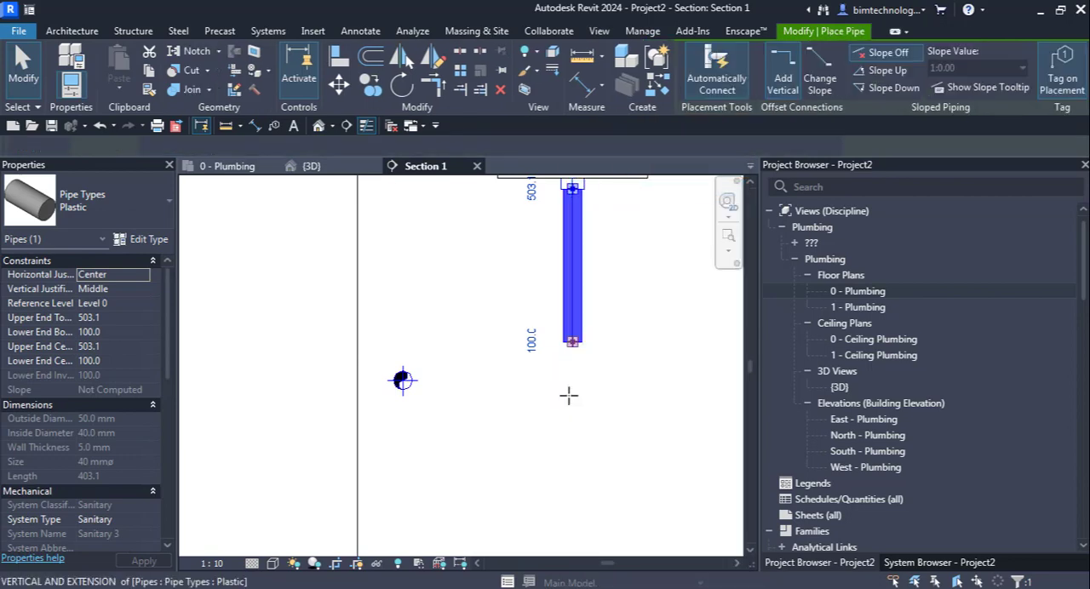
click(402, 380)
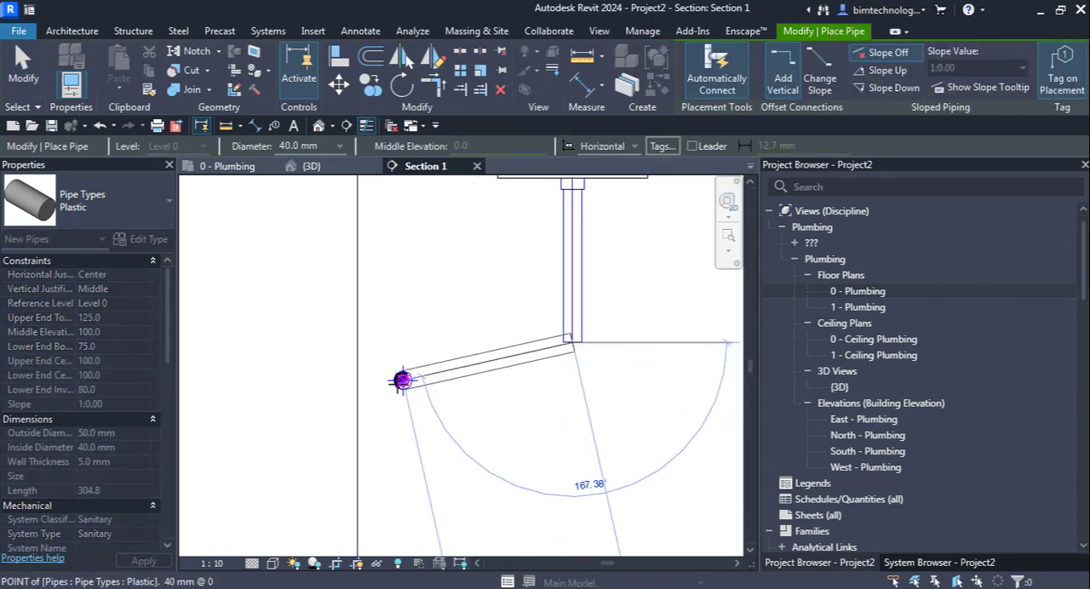
click(485, 422)
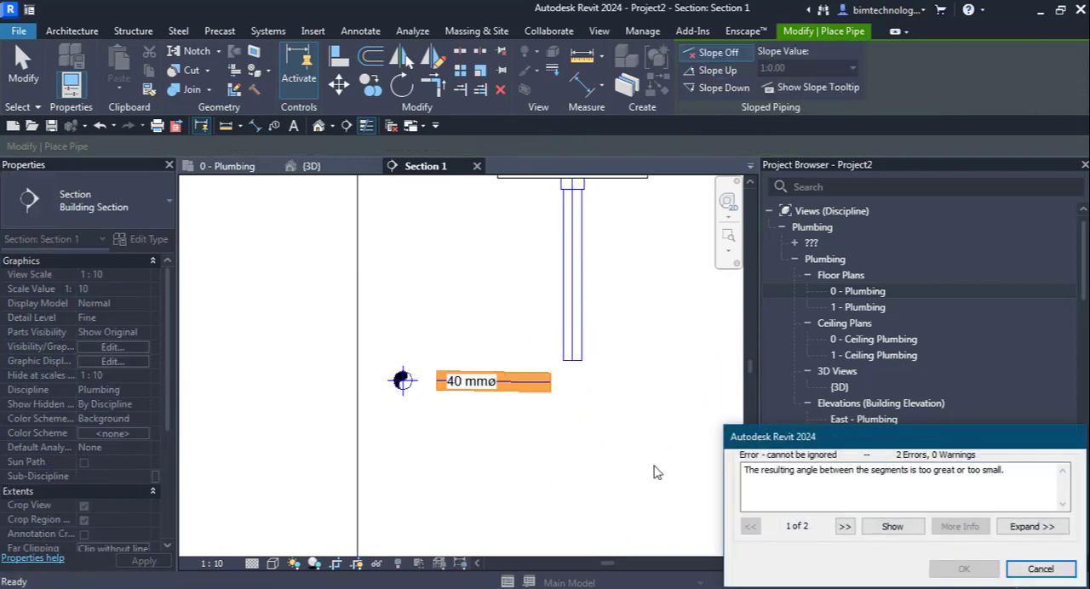
click(1039, 564)
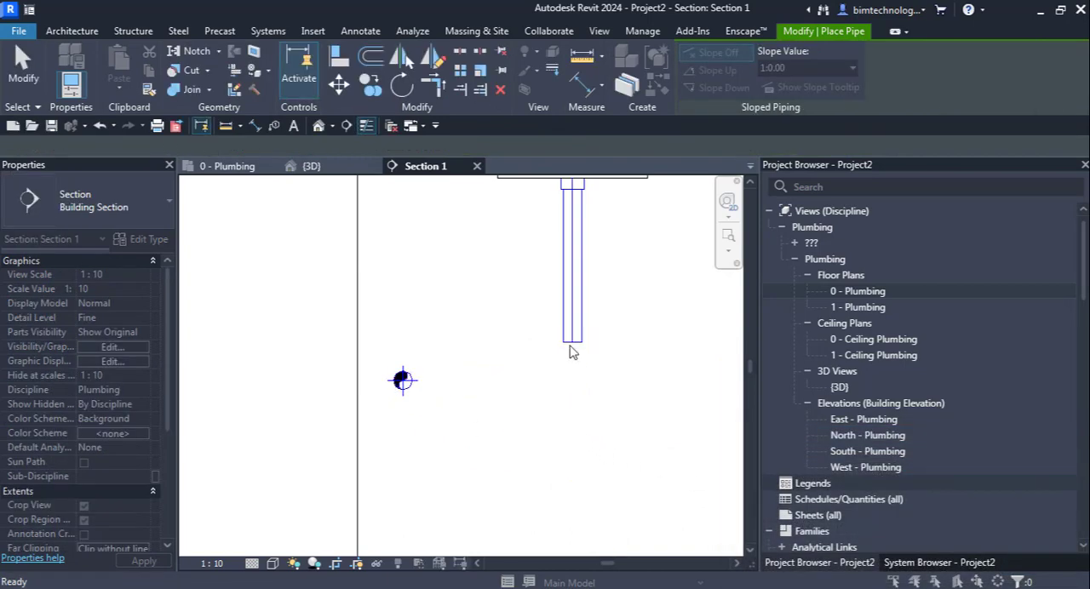
Step: Extend the drain with 40 mm pipe straight down to 0 mm elevation, and run it horizontally into the center of the long pipe
key(p)
key(i)
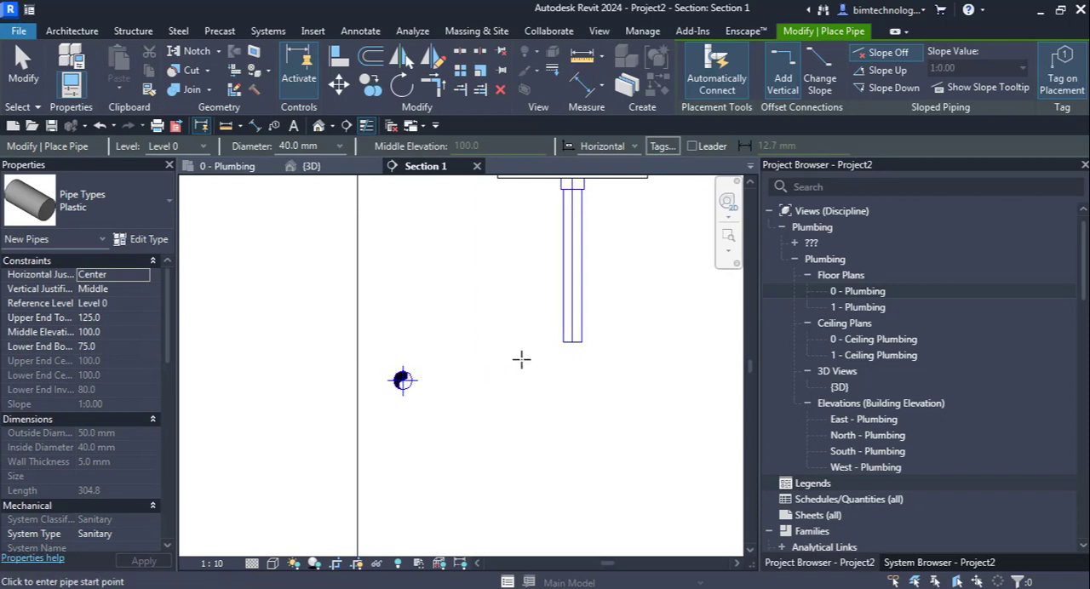
click(572, 342)
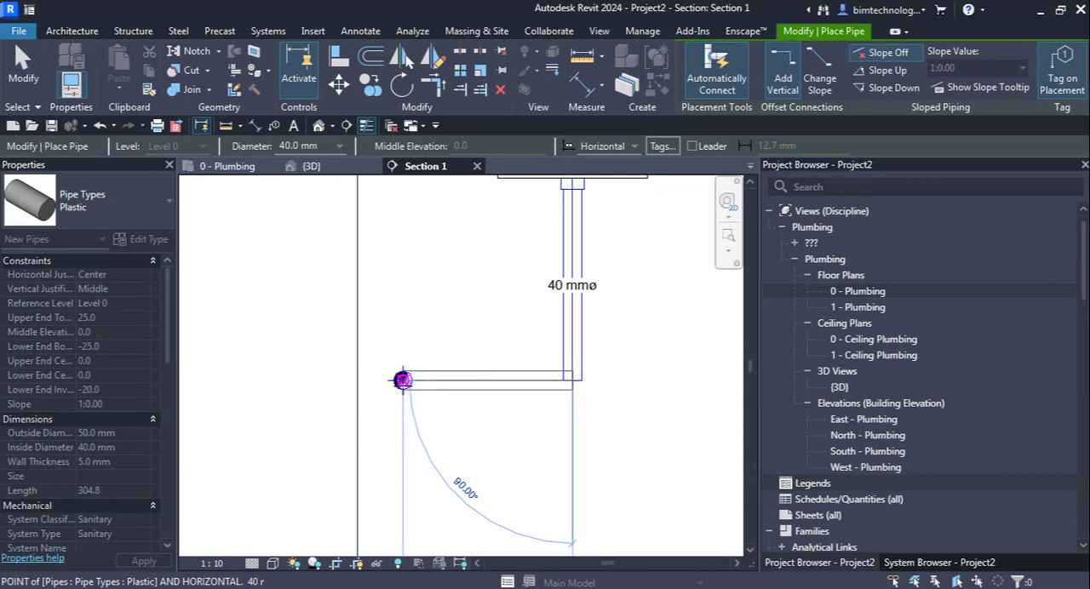
click(550, 397)
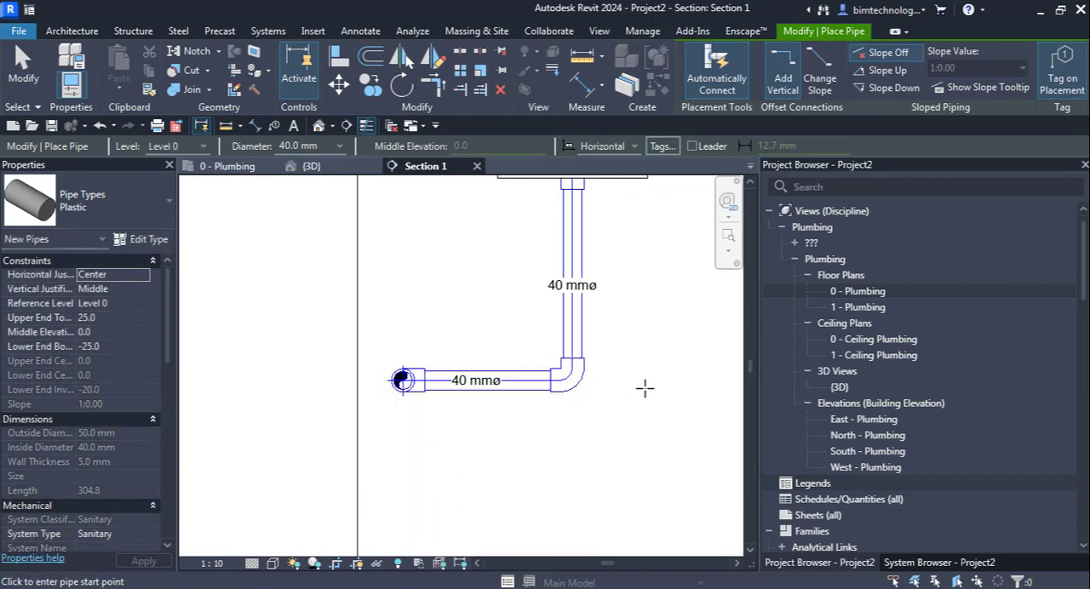
key(Escape)
key(Escape)
Step: Try to connect the sink into the piping with Connect Into in the {3D} view, using Connector 1 (Domestic Cold Water)
scroll(536, 437, down, 4)
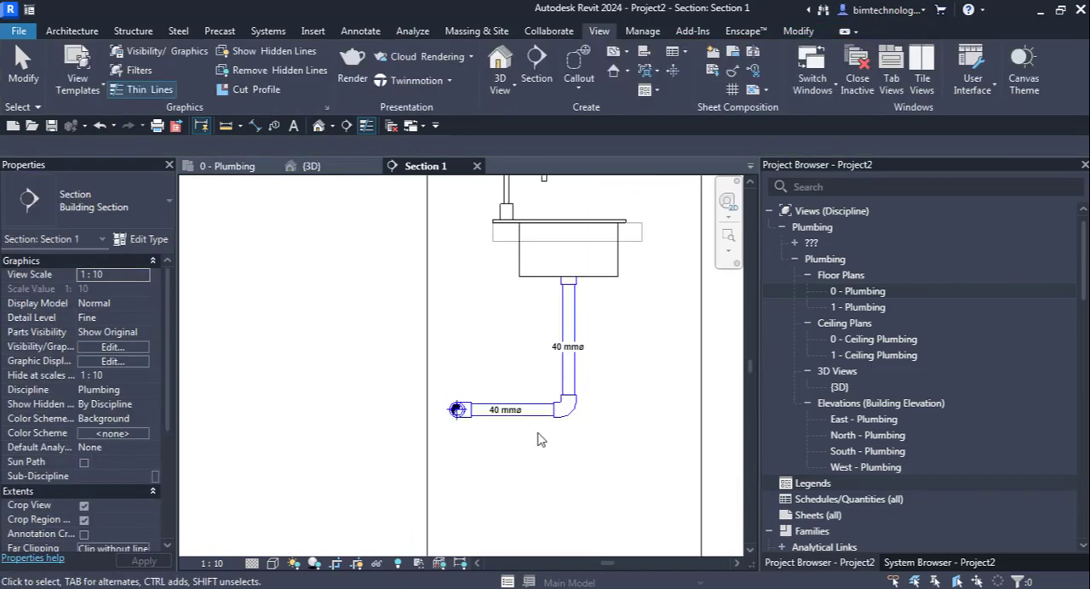
click(327, 172)
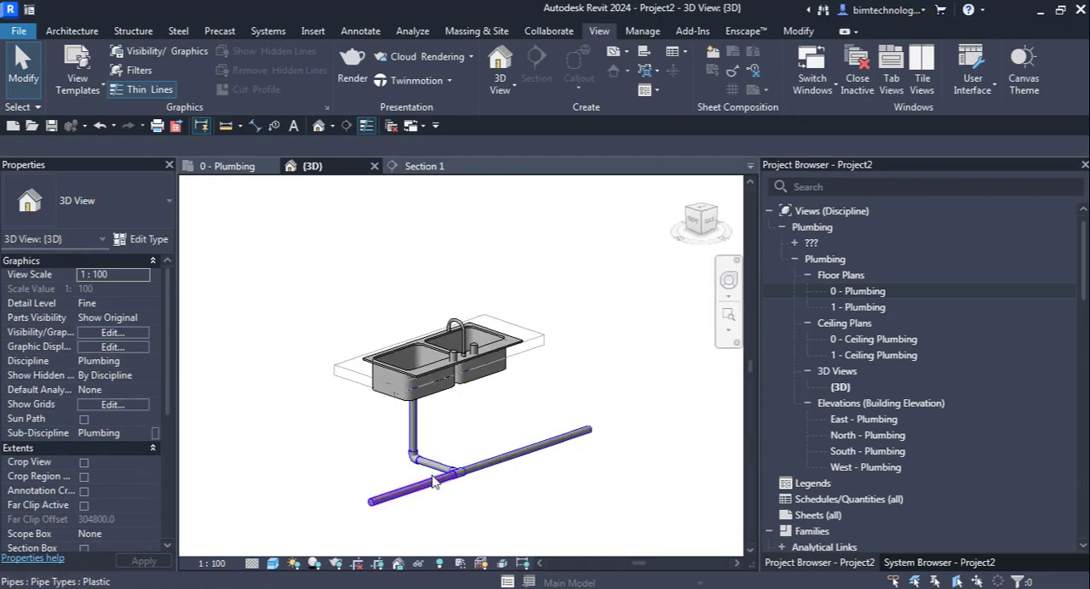
scroll(434, 483, up, 3)
click(457, 303)
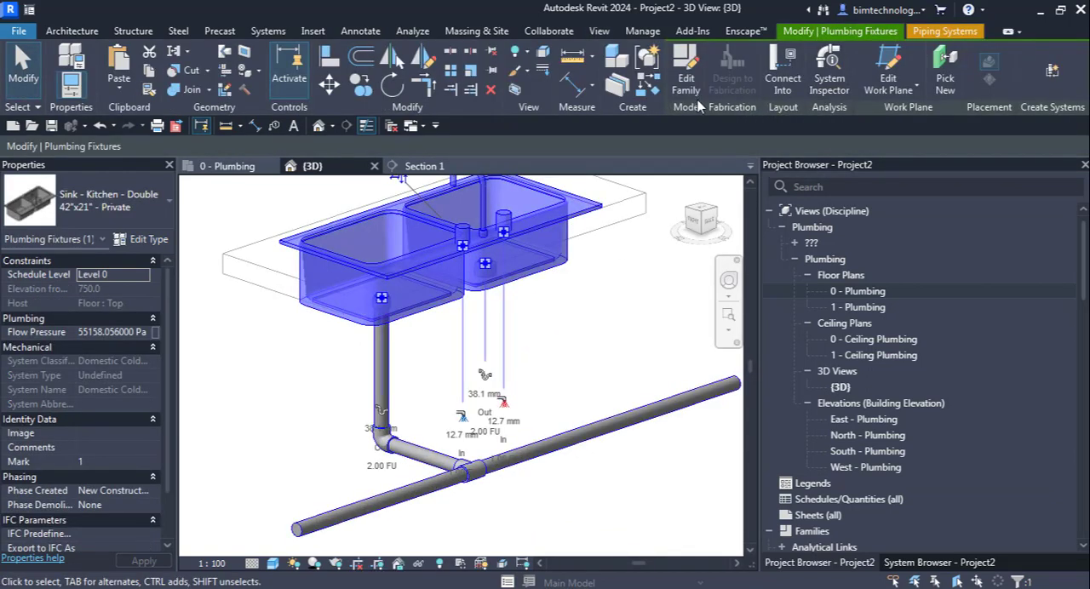
click(792, 94)
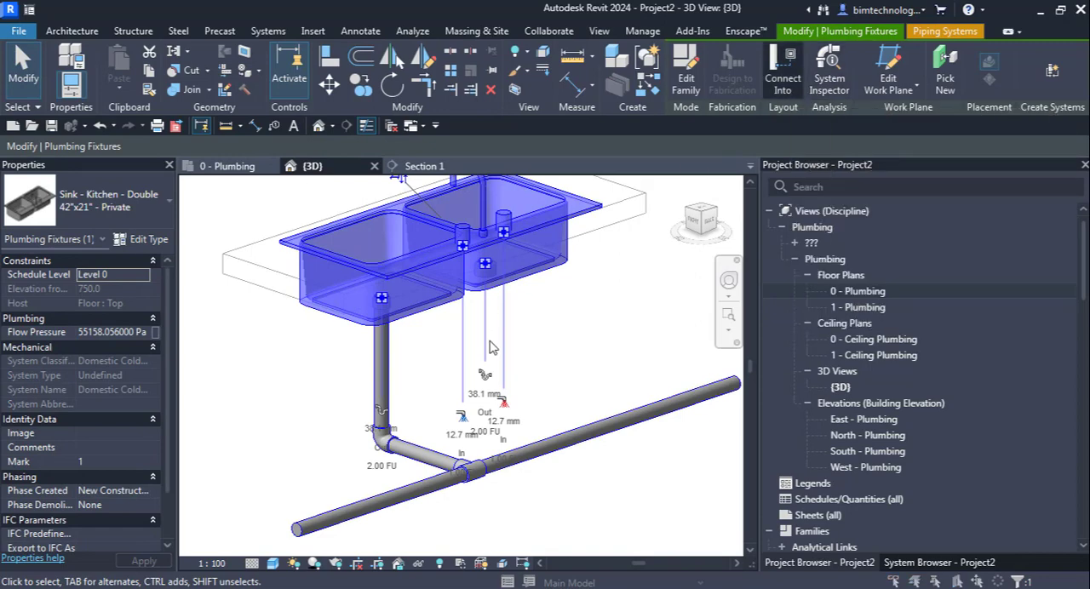
click(533, 381)
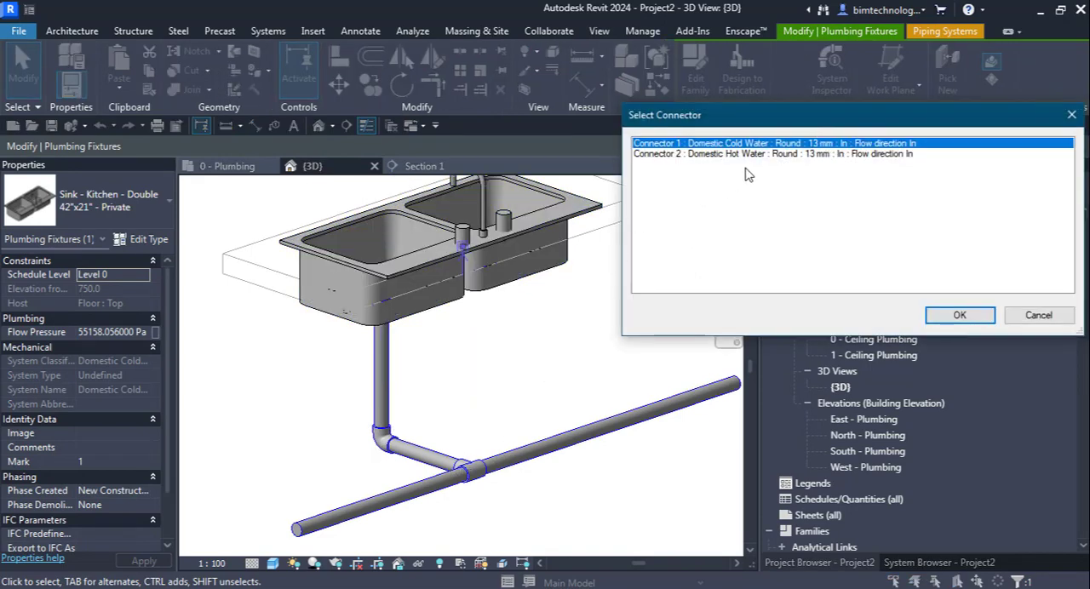
click(960, 315)
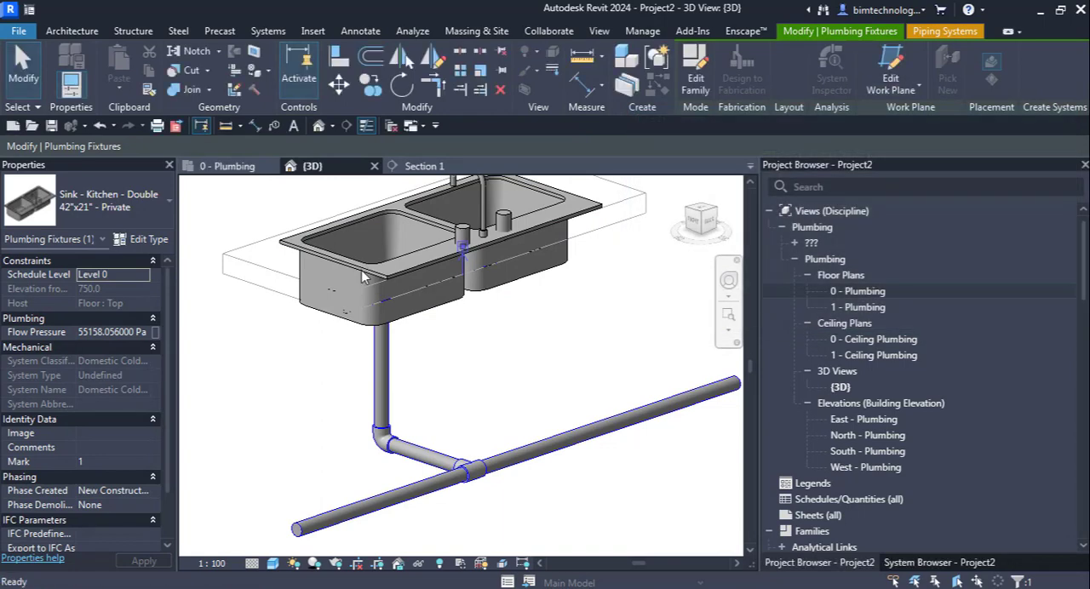
Step: Move the section line in the 0 - Plumbing floor plan onto the left basin's drain and check the sink in the section view
click(848, 291)
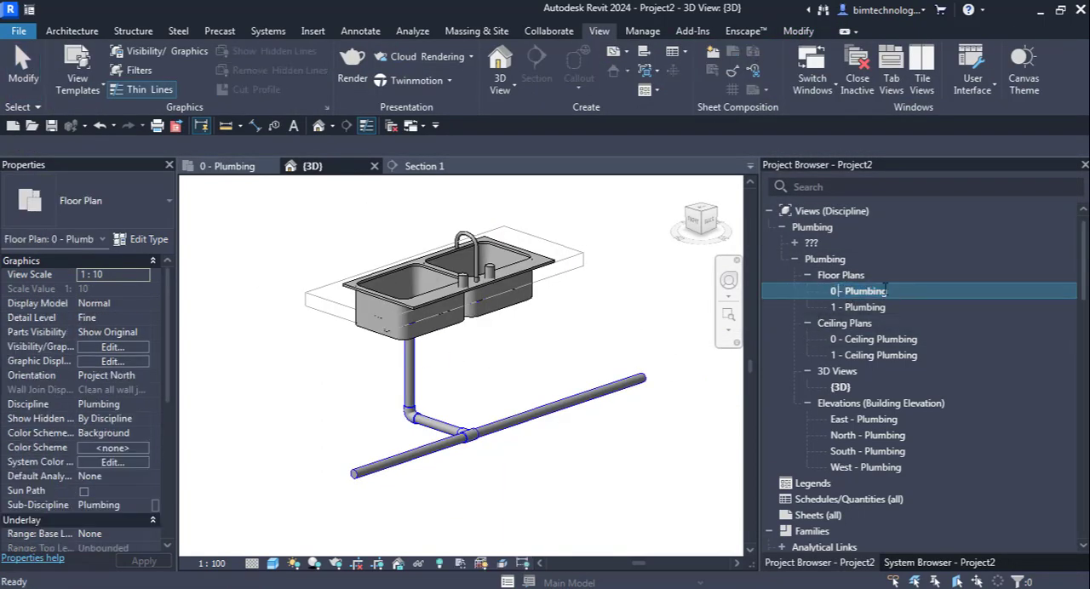
double_click(874, 295)
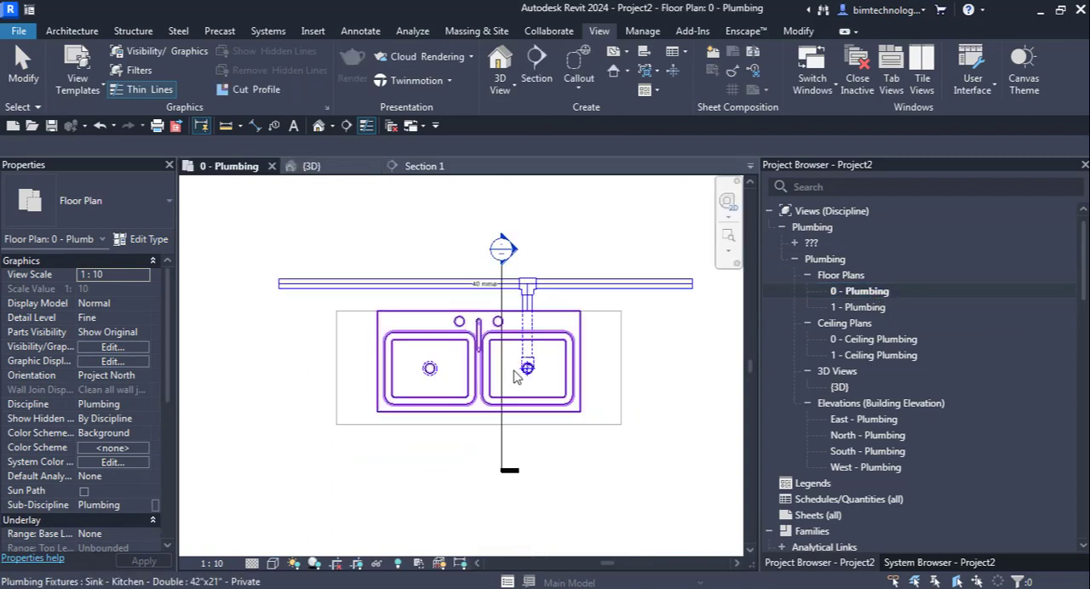
click(501, 459)
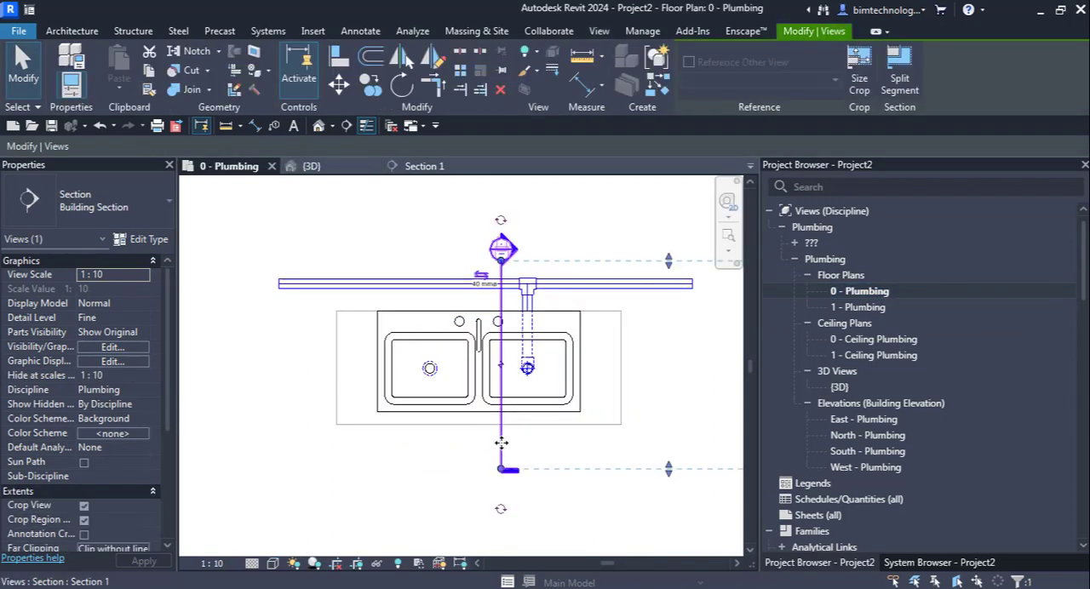
drag(502, 447, 429, 443)
click(360, 426)
double_click(449, 247)
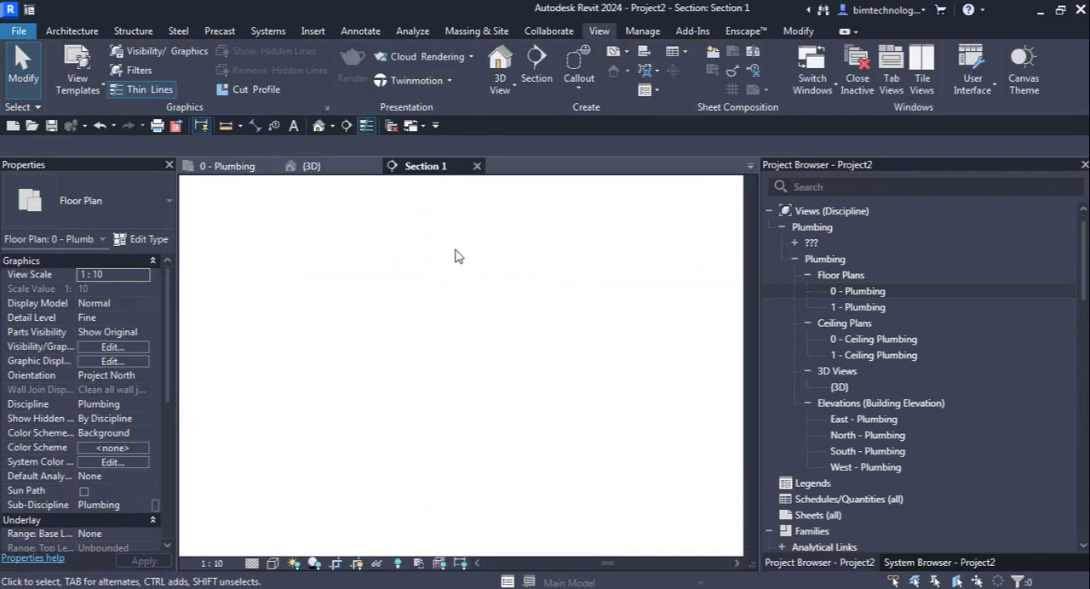
scroll(577, 320, up, 4)
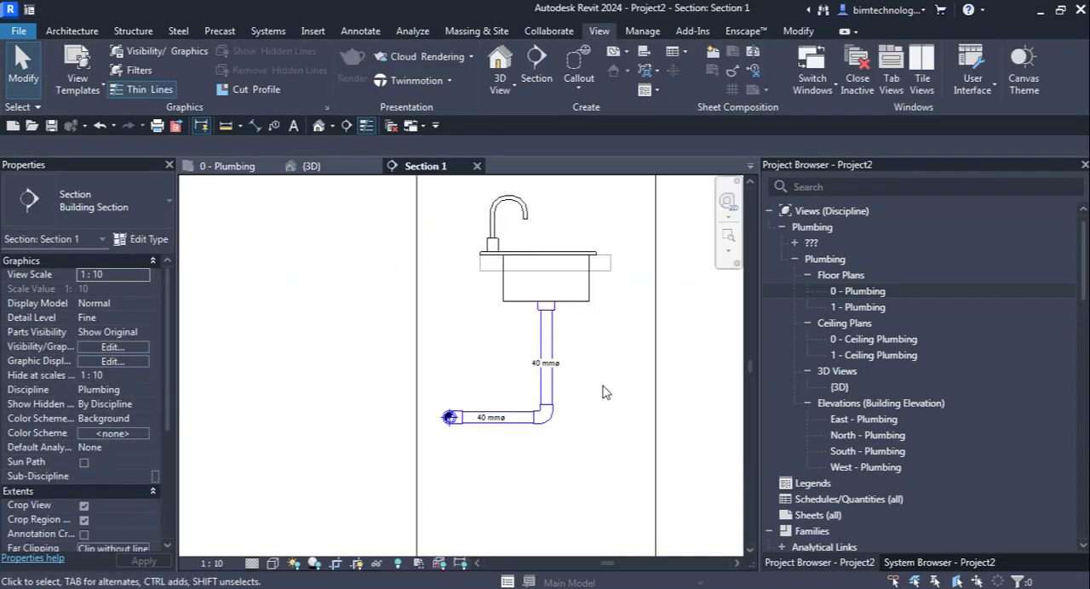
click(574, 289)
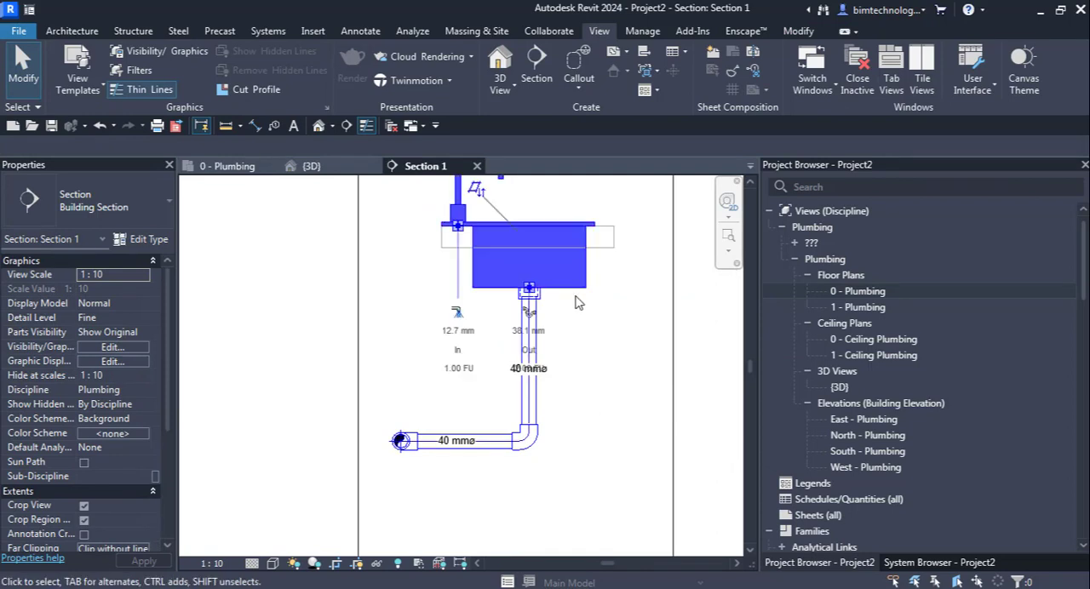
Step: Shorten the section's view depth in the floor plan to end between the two basins, and reopen Section 1
double_click(854, 292)
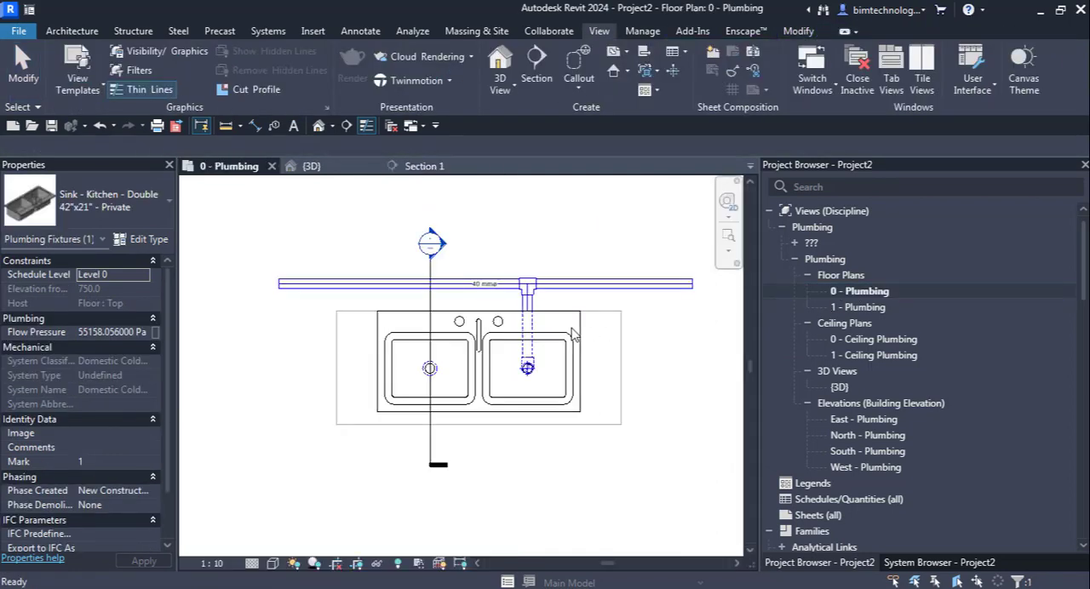
click(431, 308)
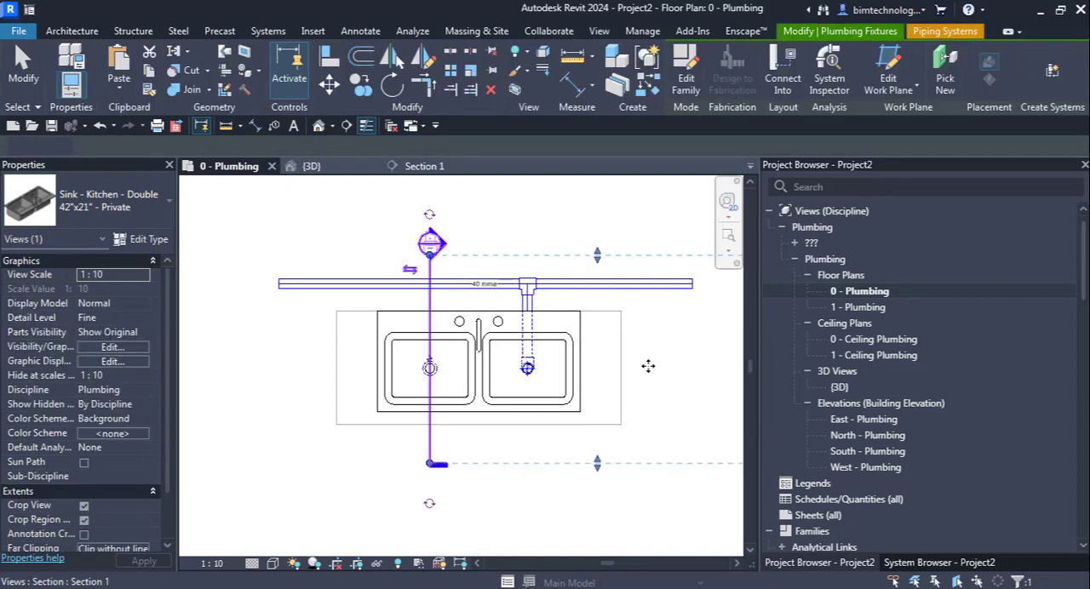
scroll(443, 353, down, 2)
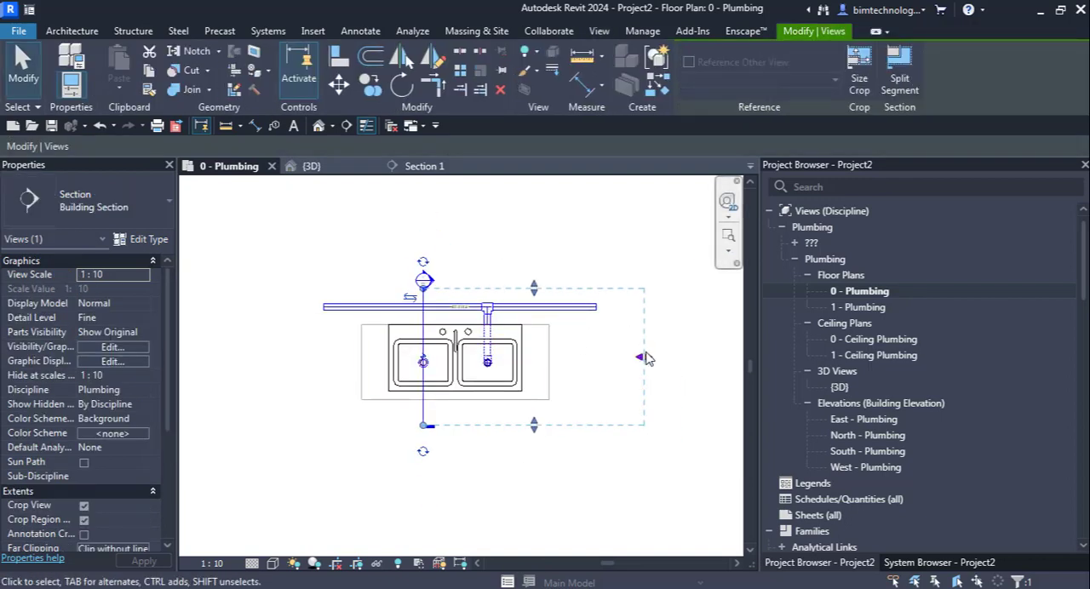
drag(642, 359, 461, 358)
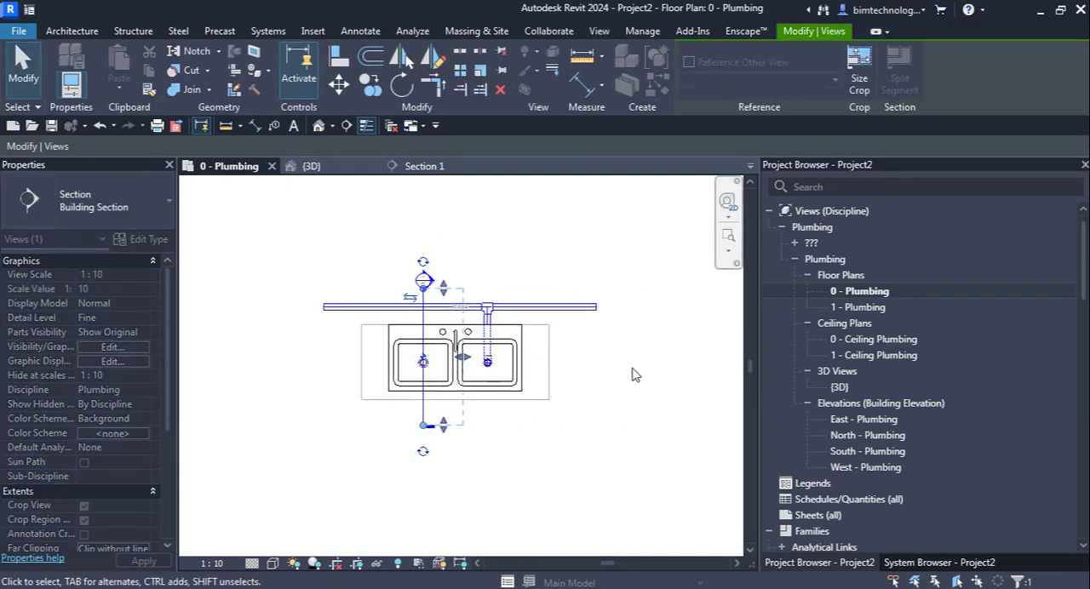
click(631, 374)
double_click(424, 281)
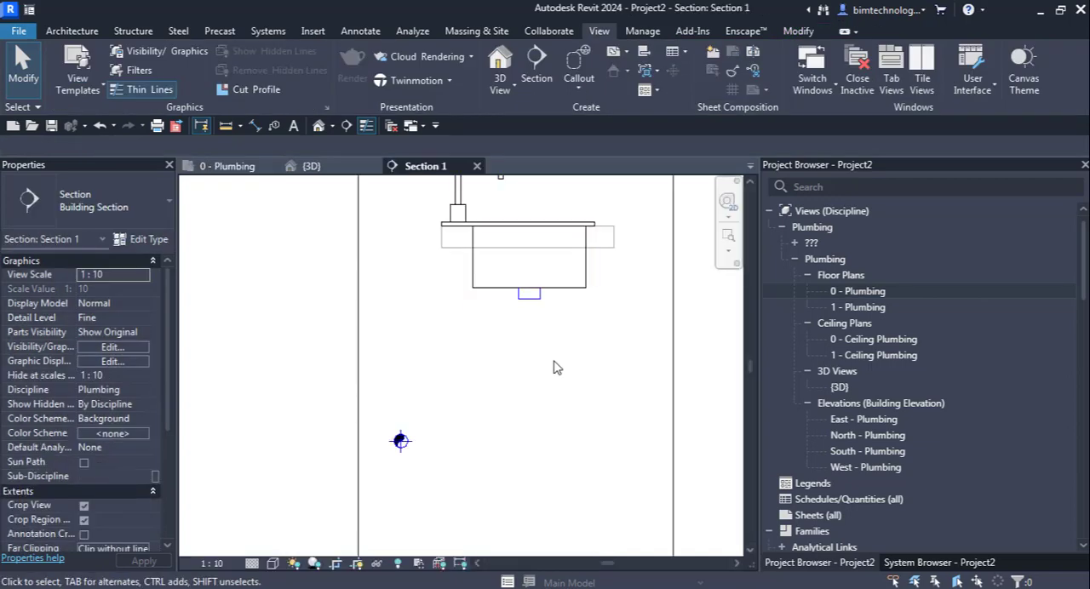
Step: Draw a 50 mm plastic pipe from the left basin's drain fitting straight down to 0 mm elevation, and run it horizontally into the long pipe's center
click(531, 308)
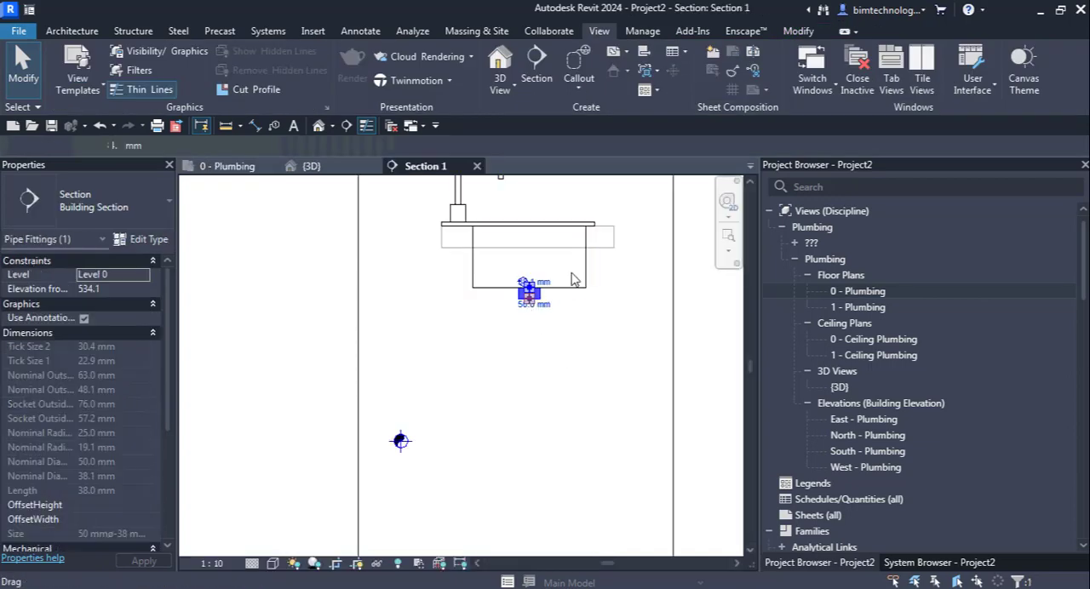
right_click(530, 299)
click(588, 189)
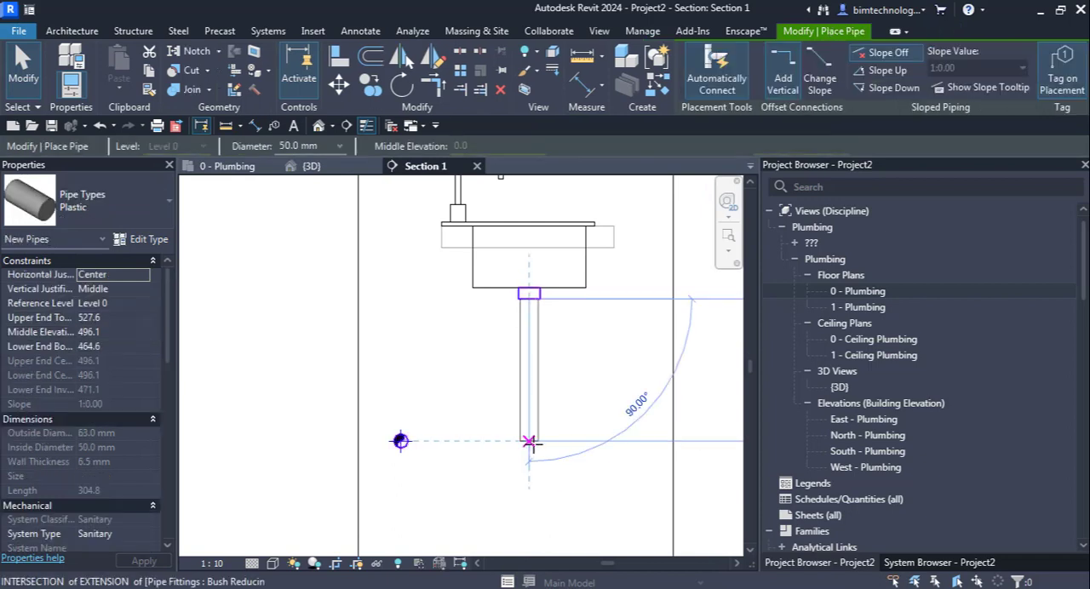
click(400, 441)
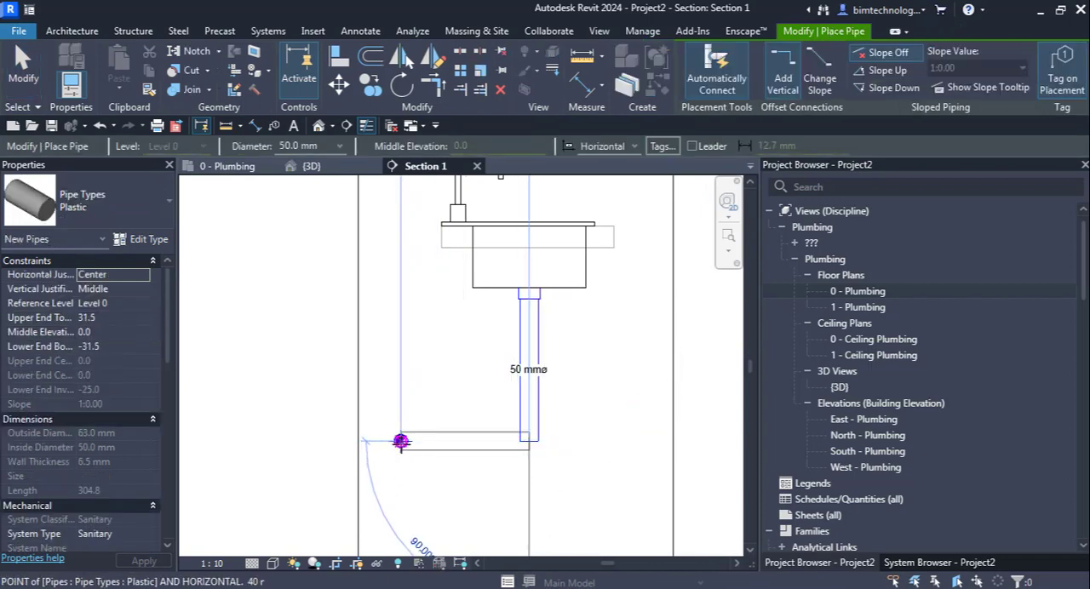
key(Escape)
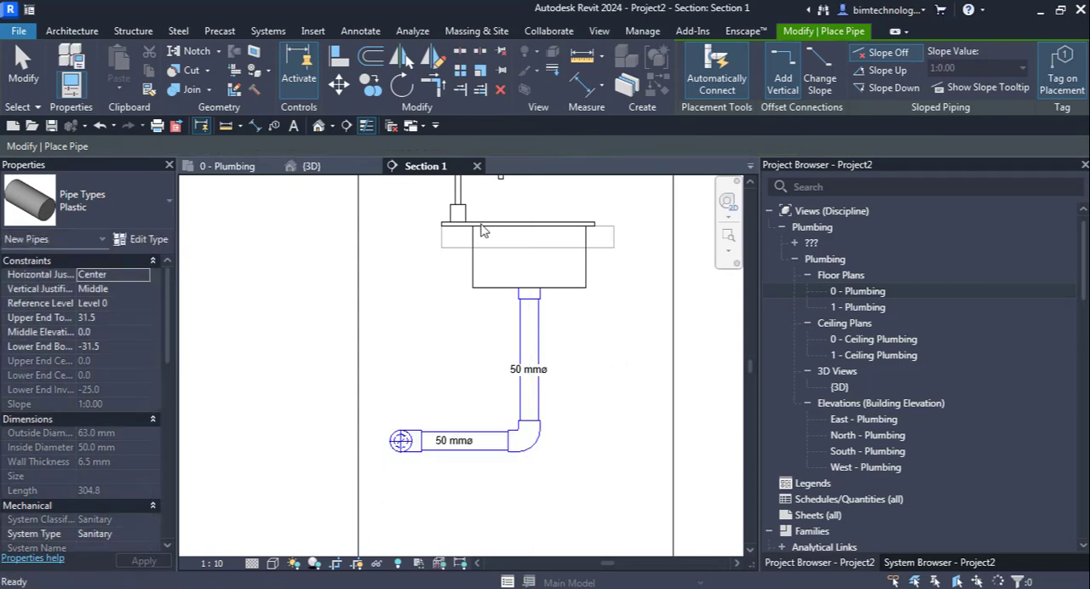
key(Escape)
Step: Examine both basins' drain pipes and their junctions with the long horizontal pipe in the {3D} view
click(314, 170)
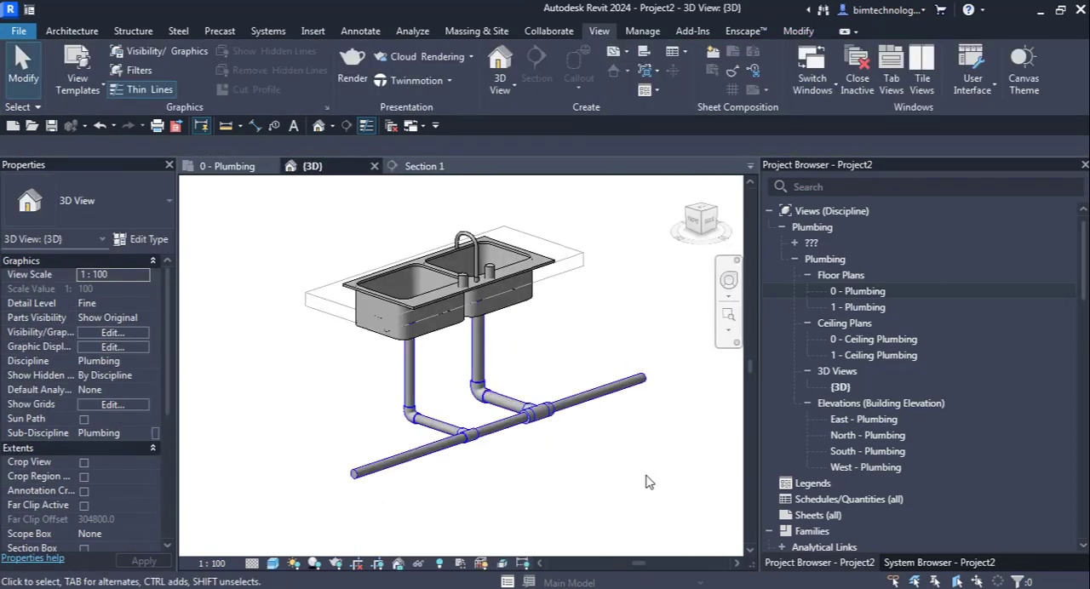
scroll(483, 462, up, 2)
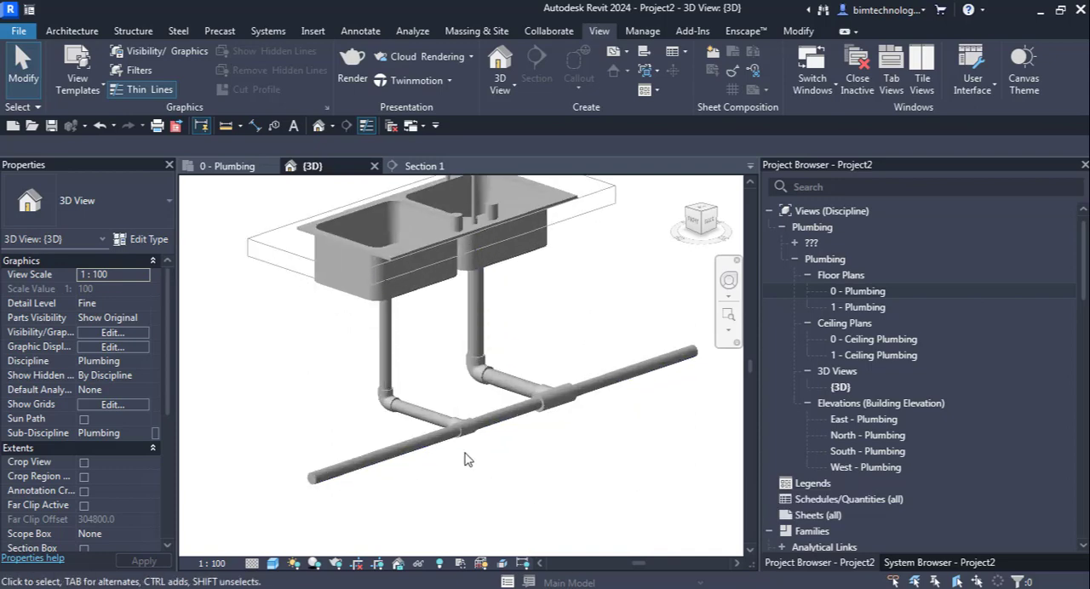
click(344, 465)
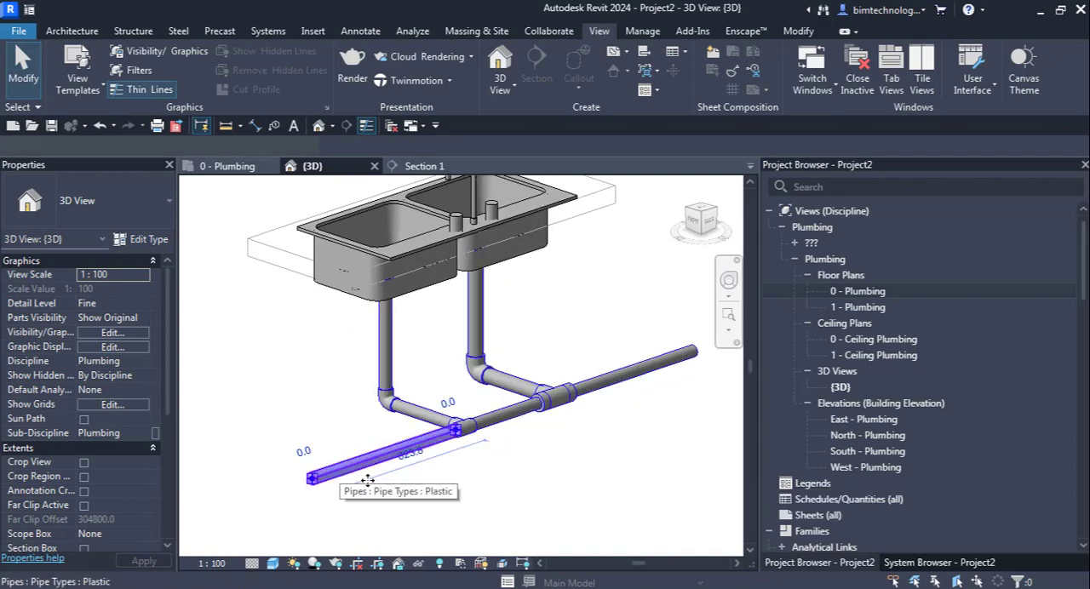
click(526, 526)
scroll(474, 535, down, 1)
scroll(572, 515, up, 1)
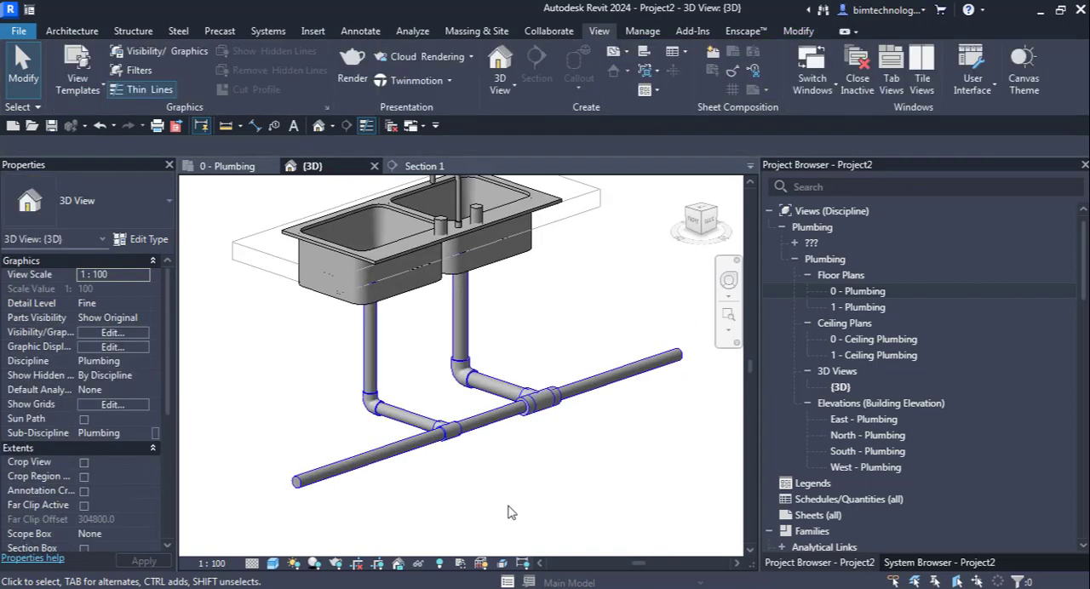
scroll(509, 507, down, 2)
scroll(517, 492, up, 1)
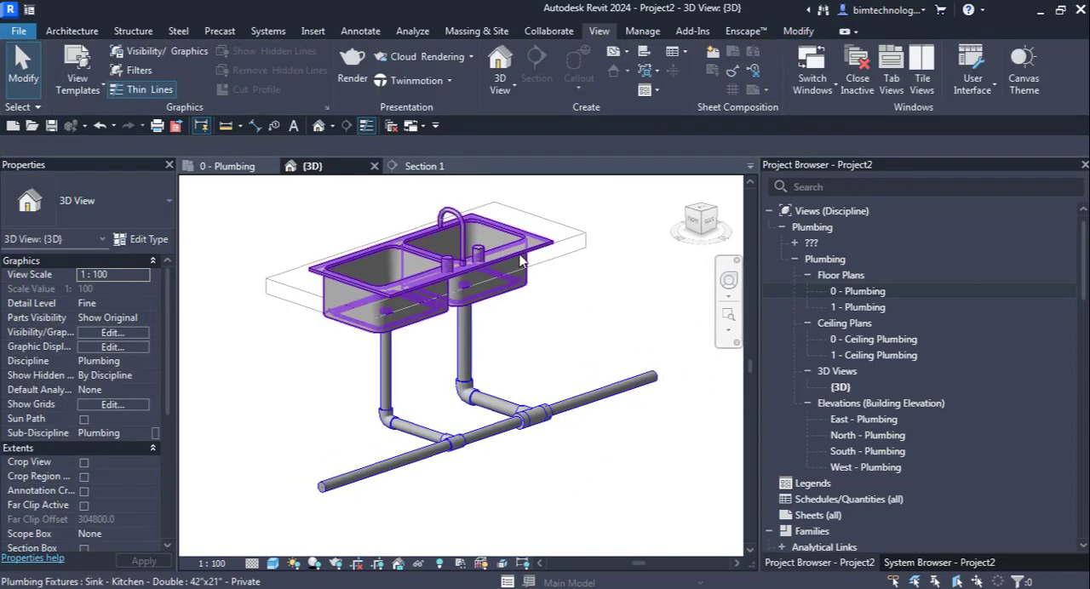
Step: Draw a 40 mm Cast Iron pipe about 2180 mm long in the 0 - Plumbing floor plan, parallel to and behind the long drain pipe
double_click(852, 295)
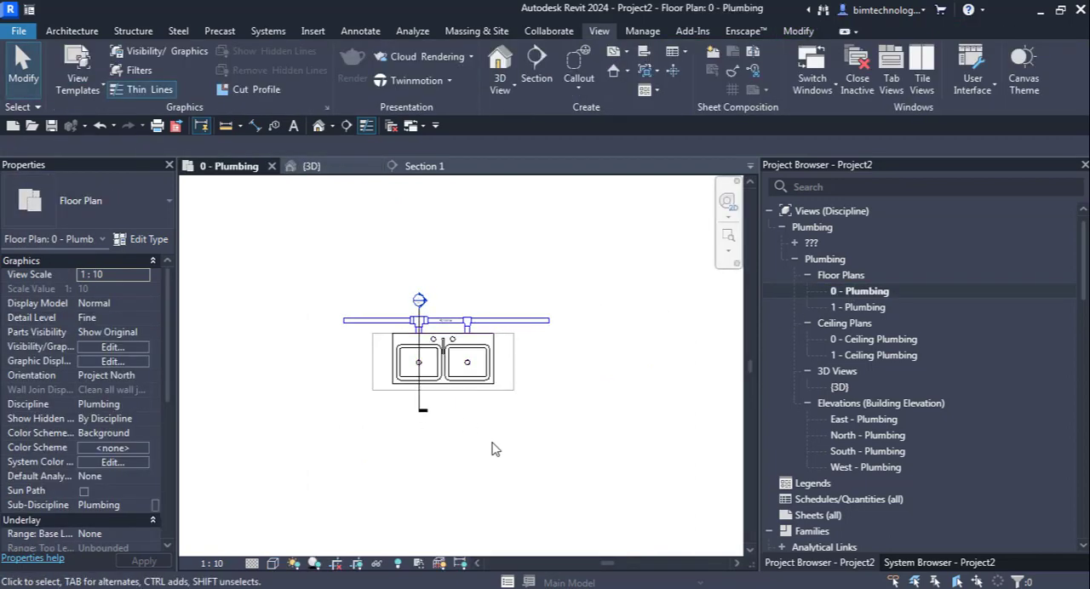
scroll(387, 364, up, 2)
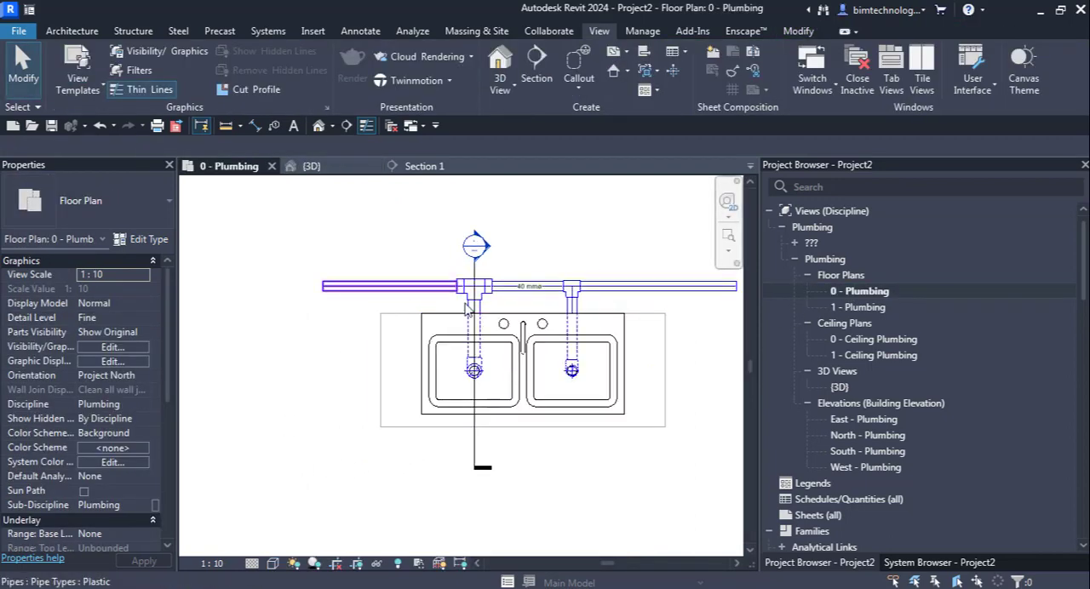
scroll(173, 286, down, 2)
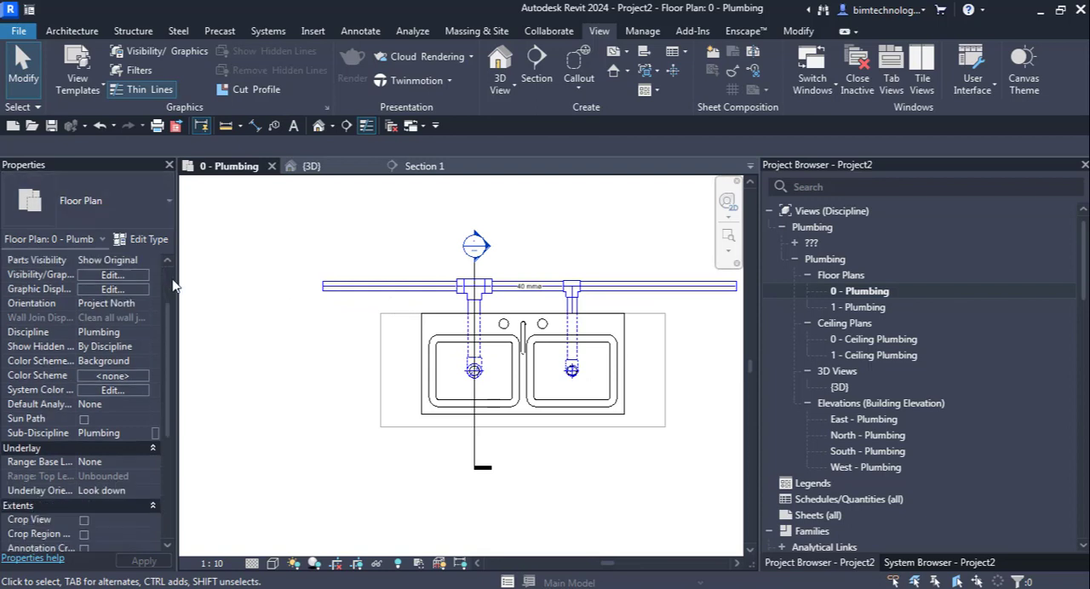
click(76, 33)
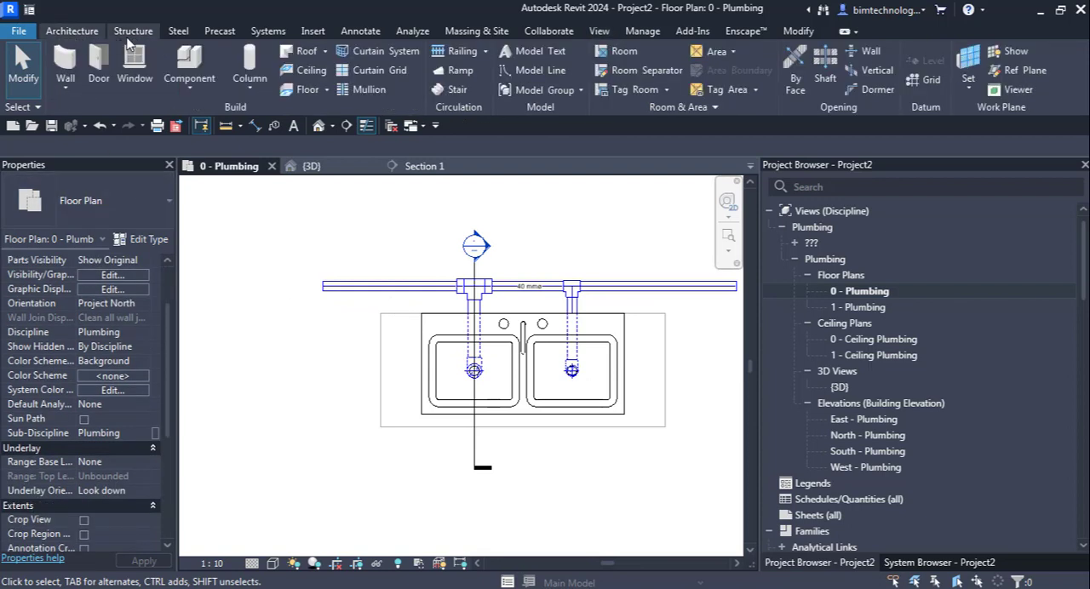
click(280, 31)
mouse_move(672, 93)
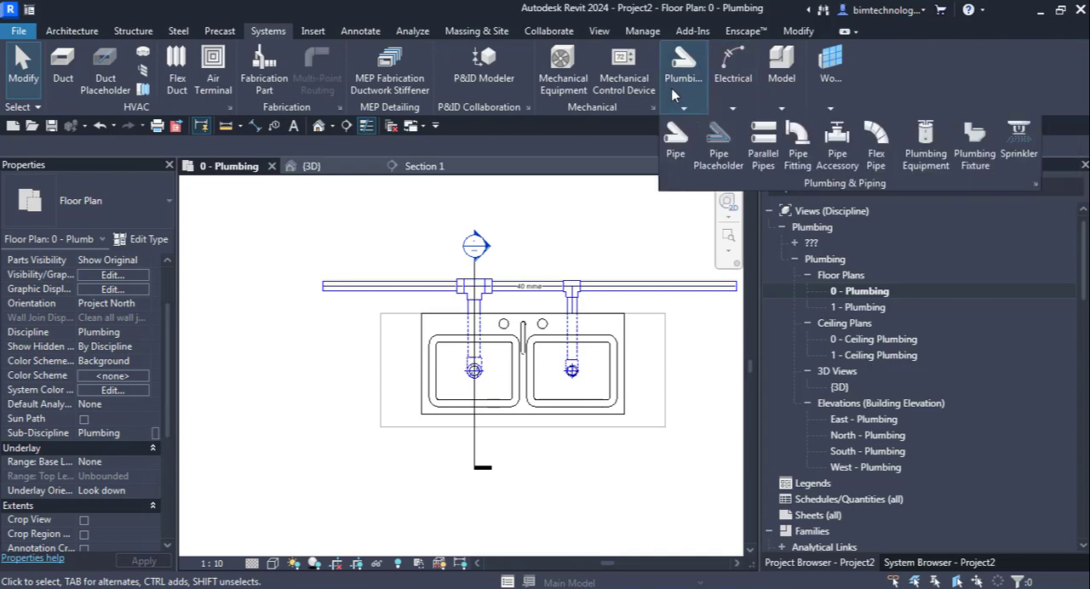
click(677, 146)
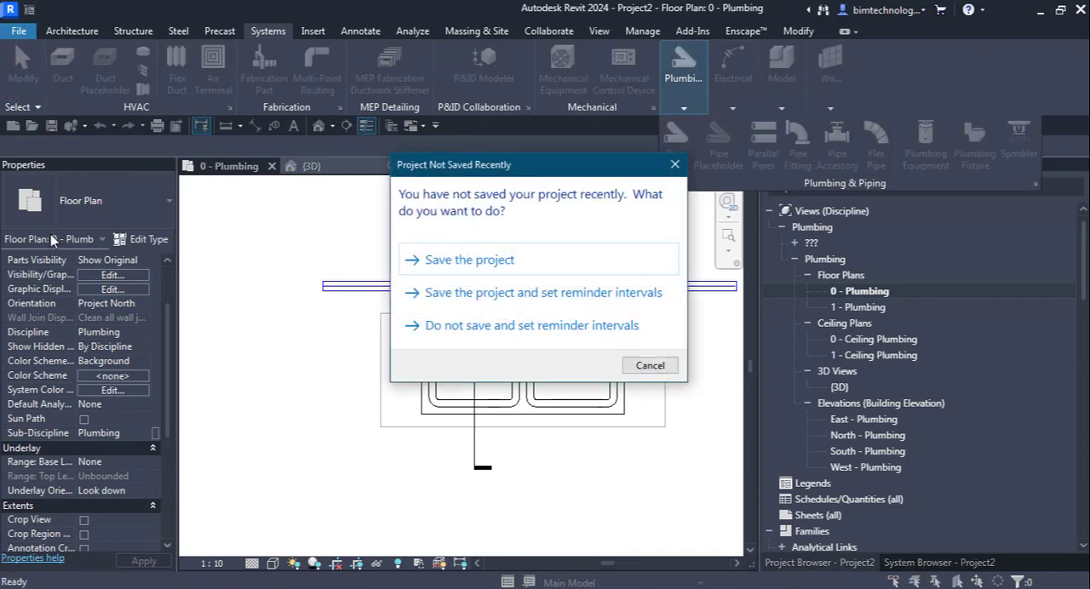
click(634, 368)
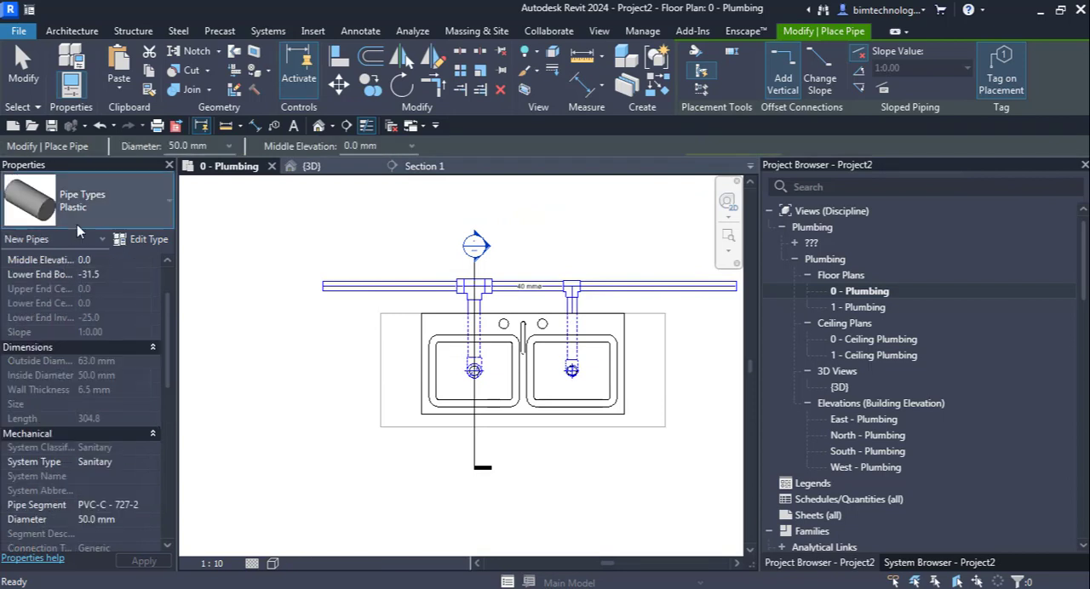
click(77, 221)
click(78, 289)
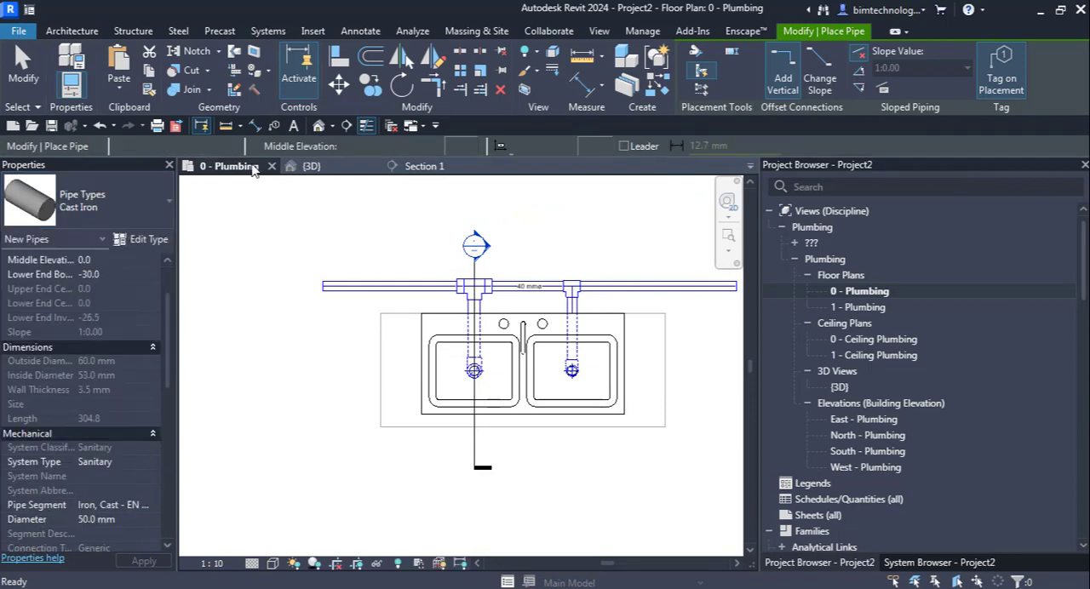
click(229, 146)
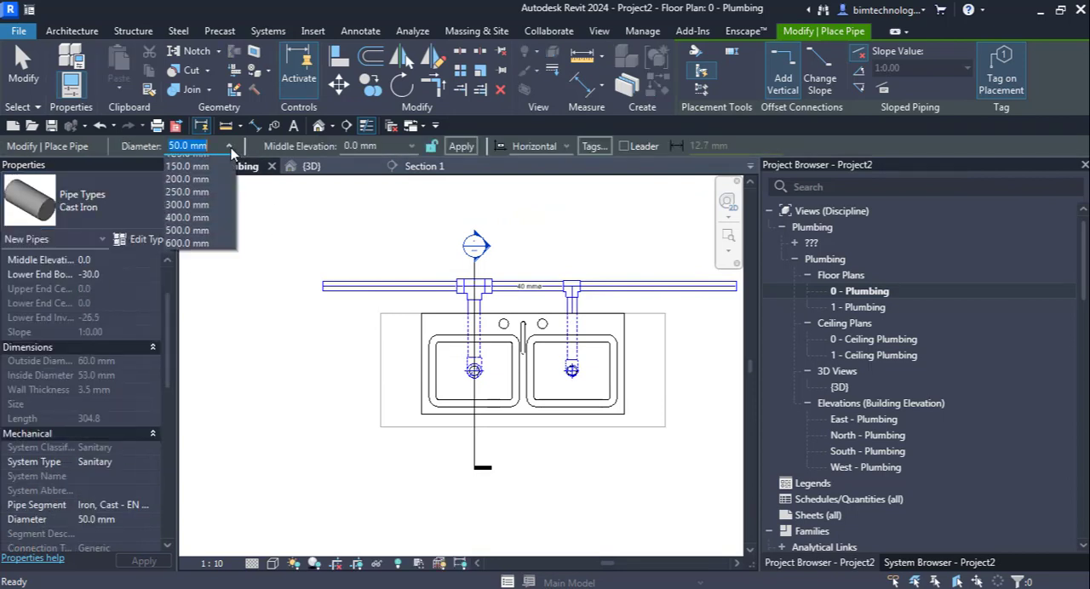
click(187, 162)
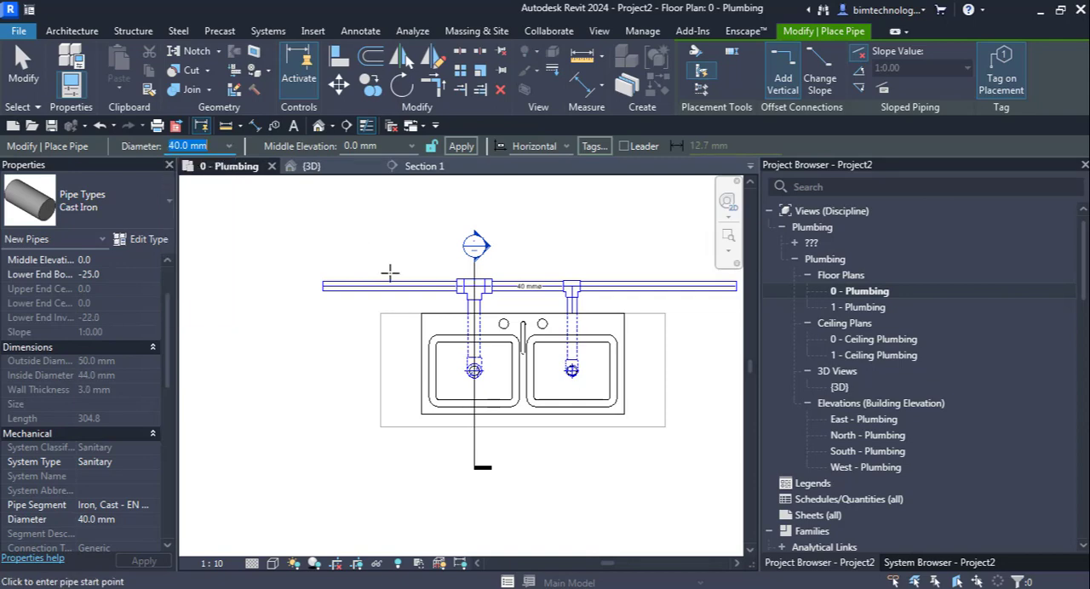
click(316, 258)
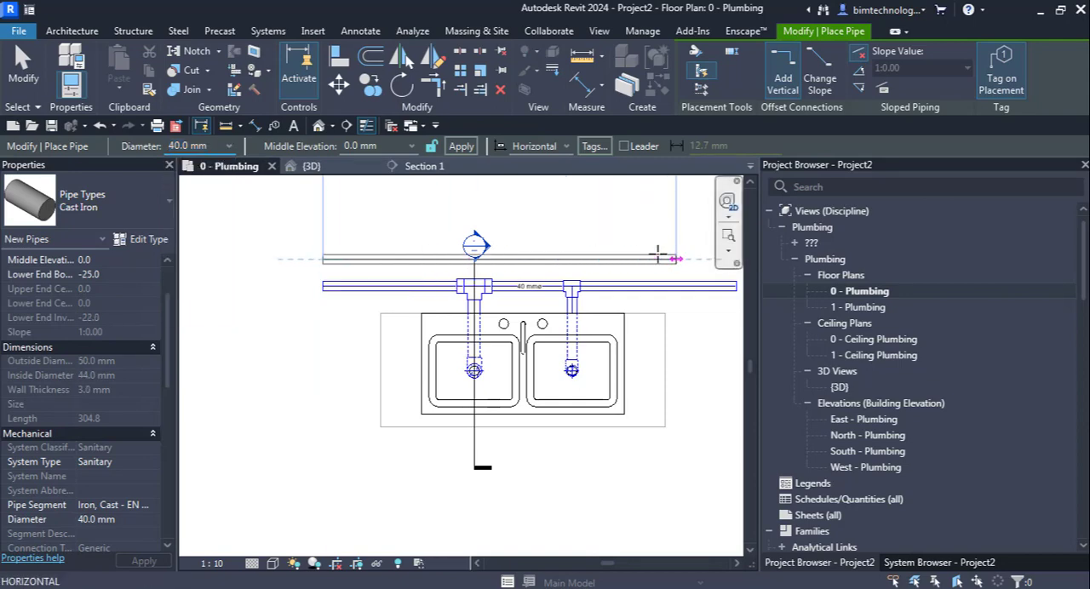
scroll(392, 265, down, 2)
click(653, 259)
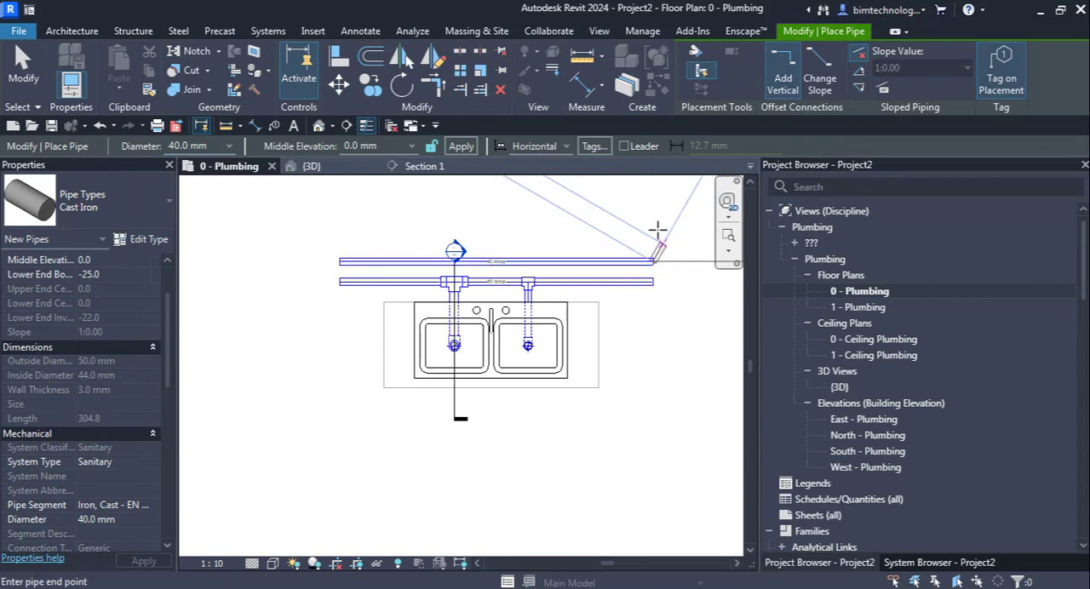
key(Escape)
key(Escape)
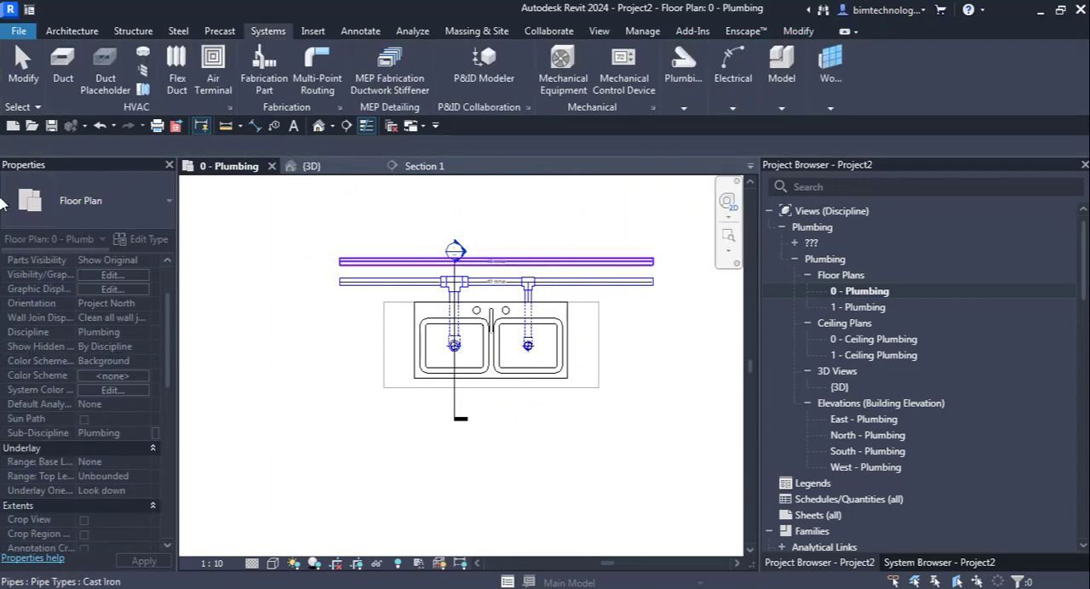
Step: Set the cast iron pipe's middle elevation to 2500 mm
click(651, 264)
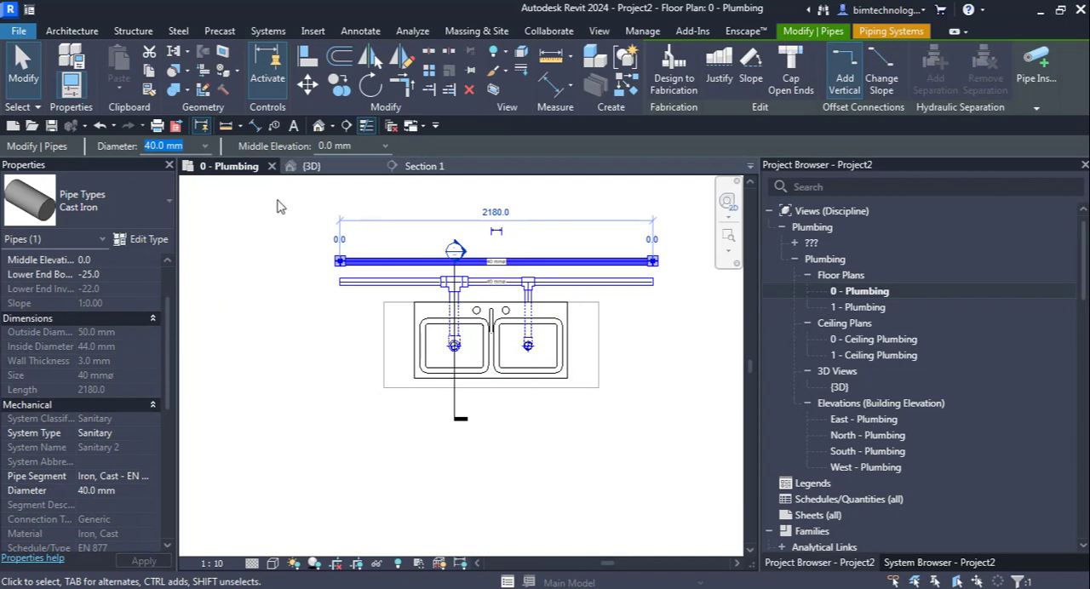
click(362, 146)
text(2500)
key(Return)
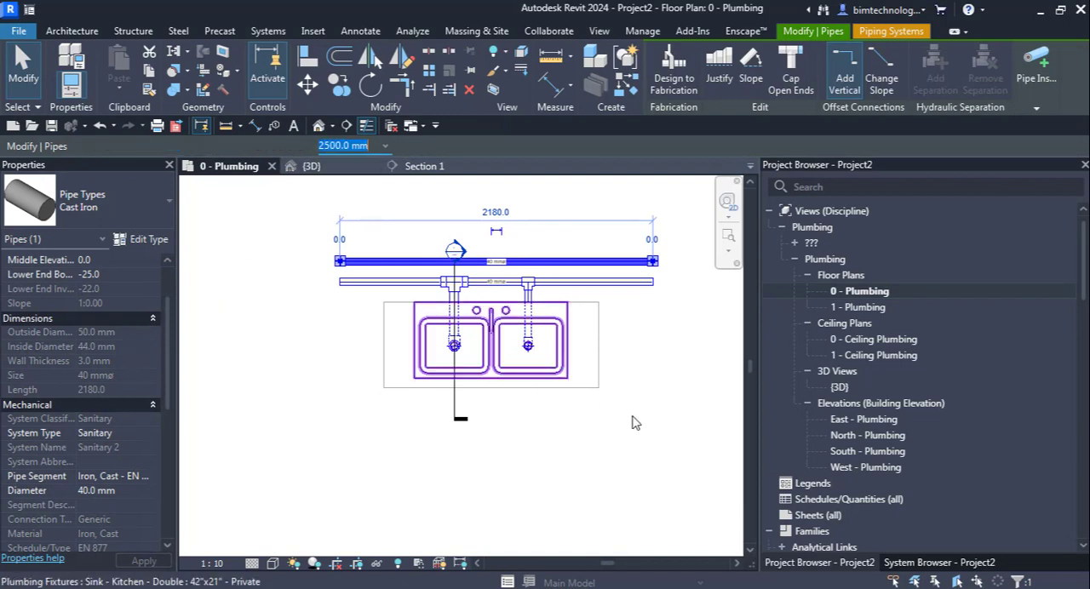
Step: Examine the sink and drain piping in Section 1 and the section line's extents in the 0 - Plumbing plan
key(Escape)
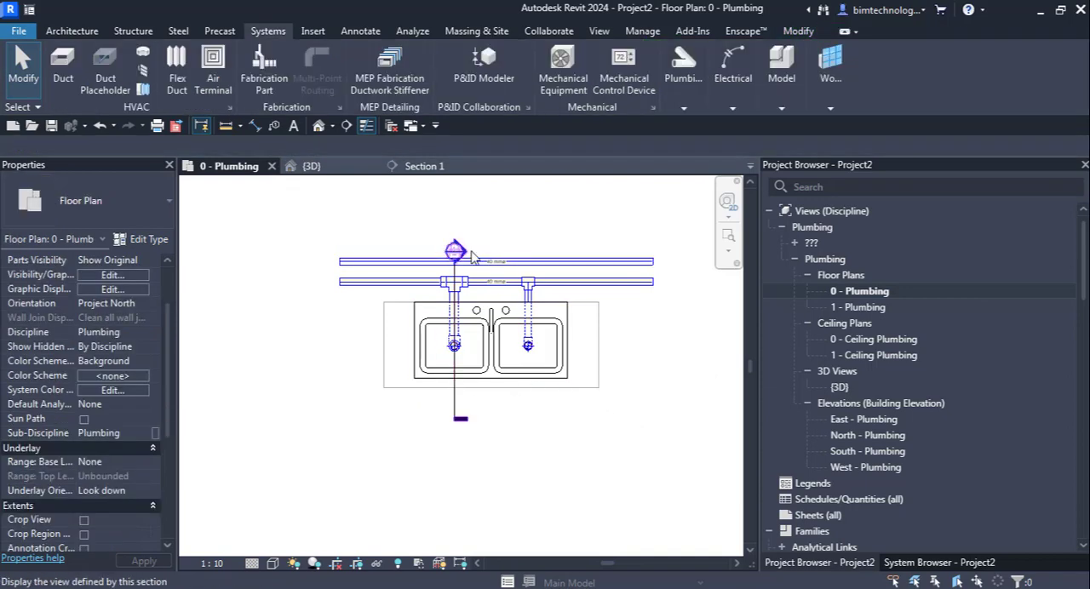
double_click(467, 258)
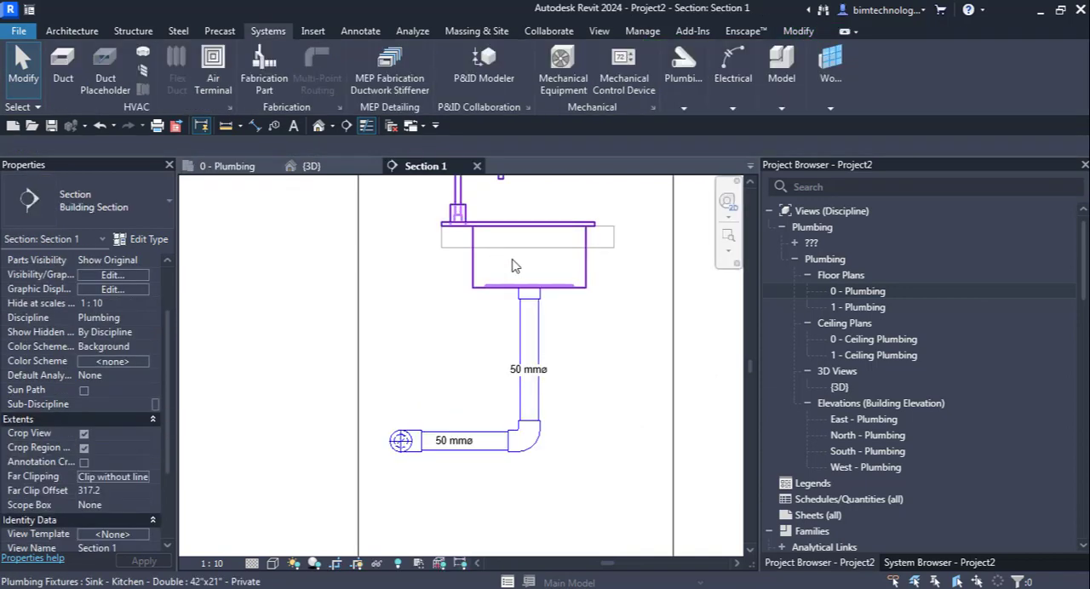
scroll(444, 288, up, 2)
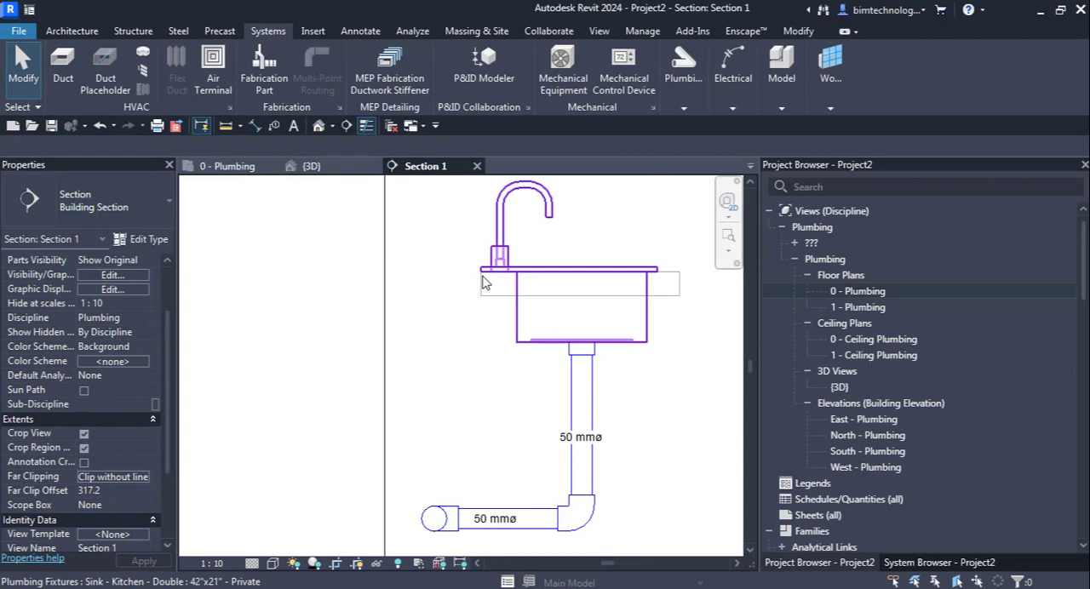
click(388, 321)
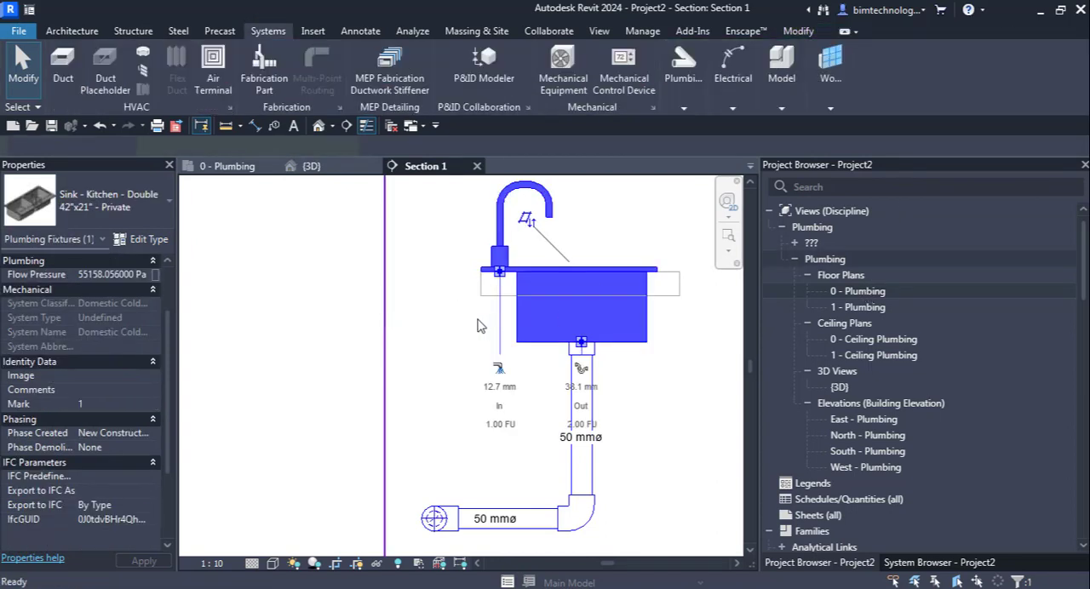
key(ctrl+Tab)
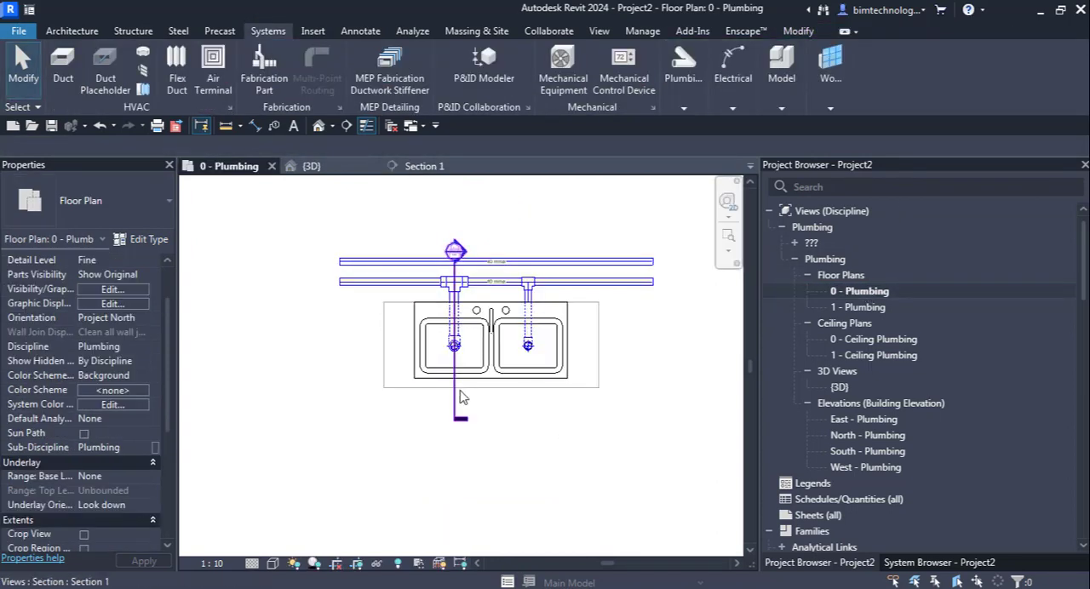
click(453, 410)
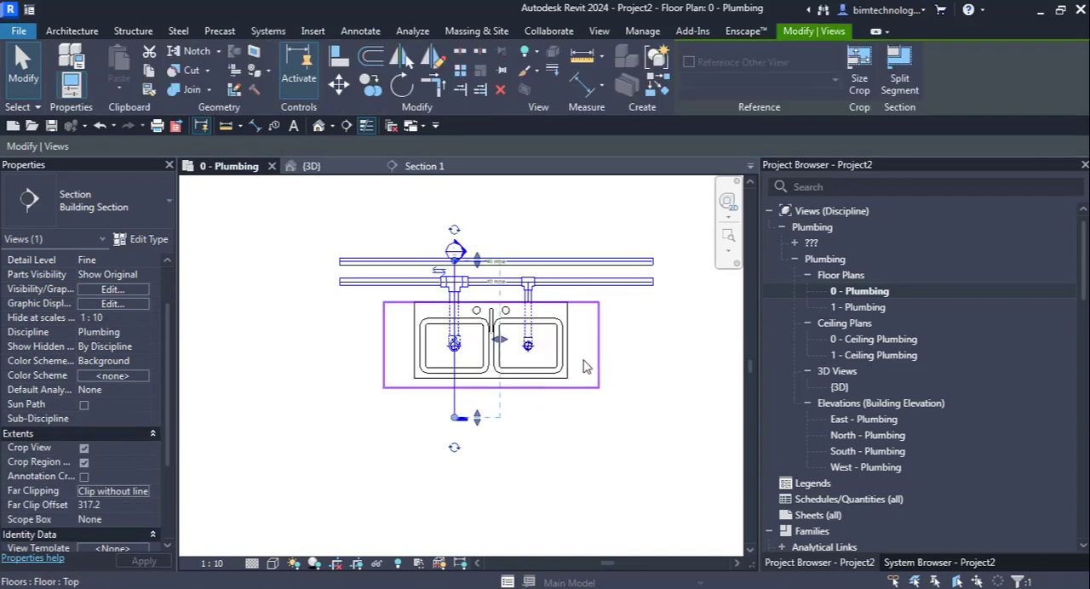
key(Escape)
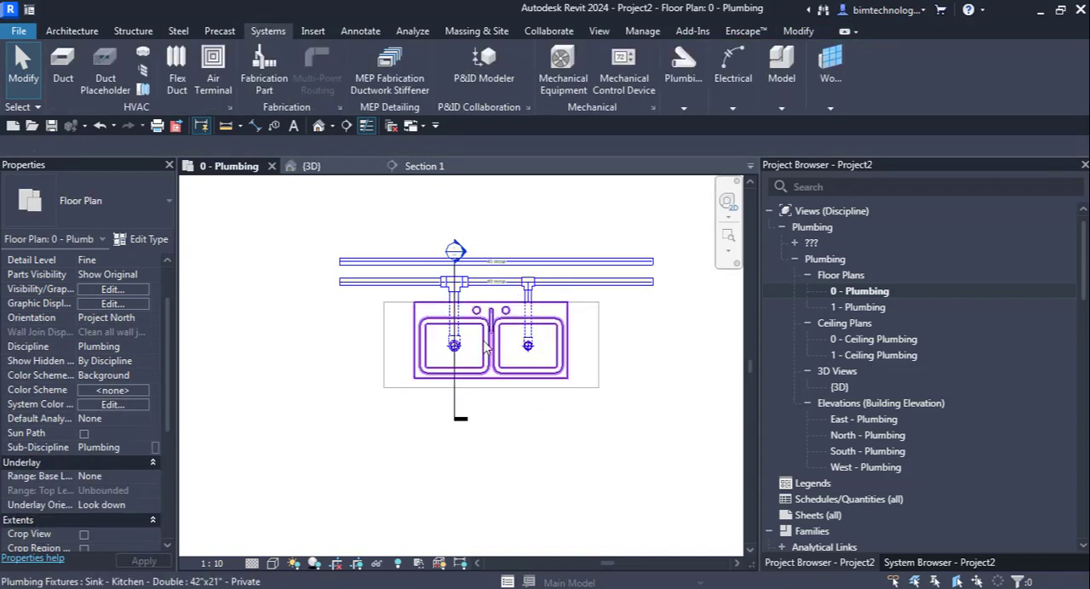
Step: Set the cast iron pipe's system type to Domestic Hot Water
scroll(472, 300, up, 5)
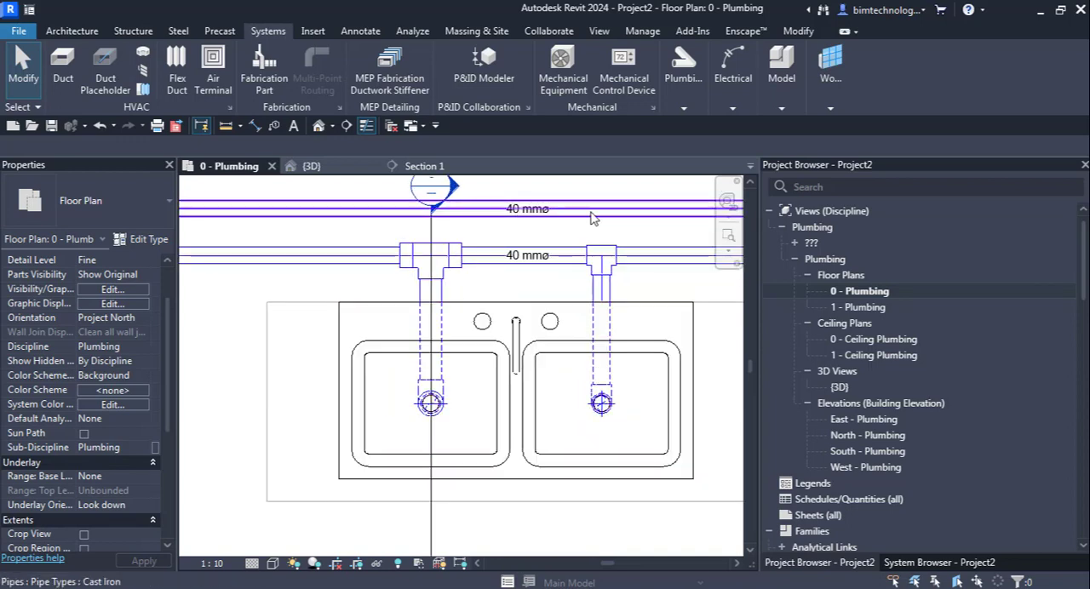
click(579, 219)
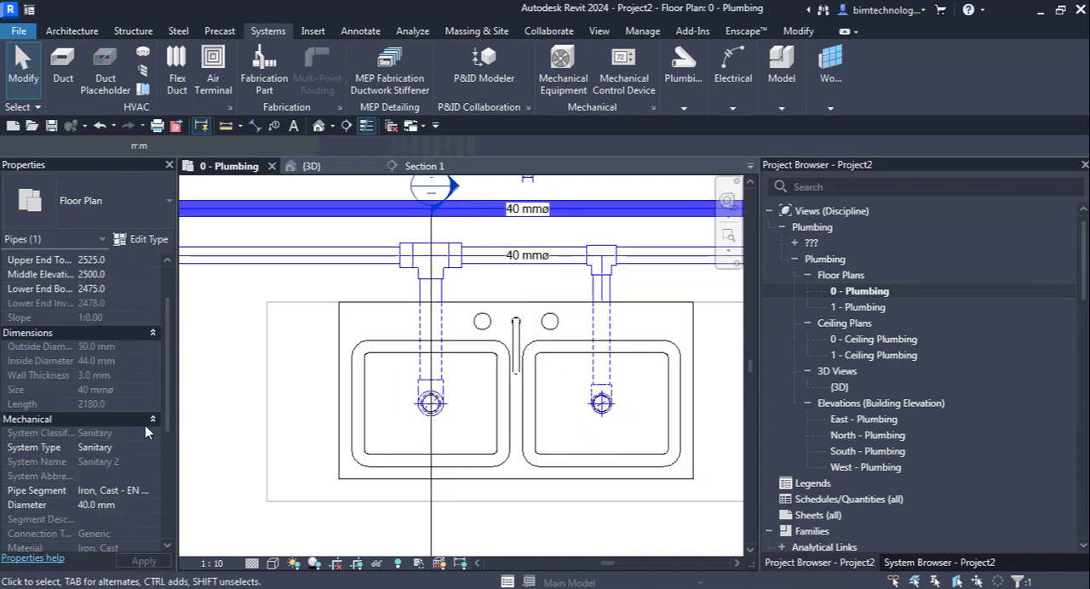
click(143, 449)
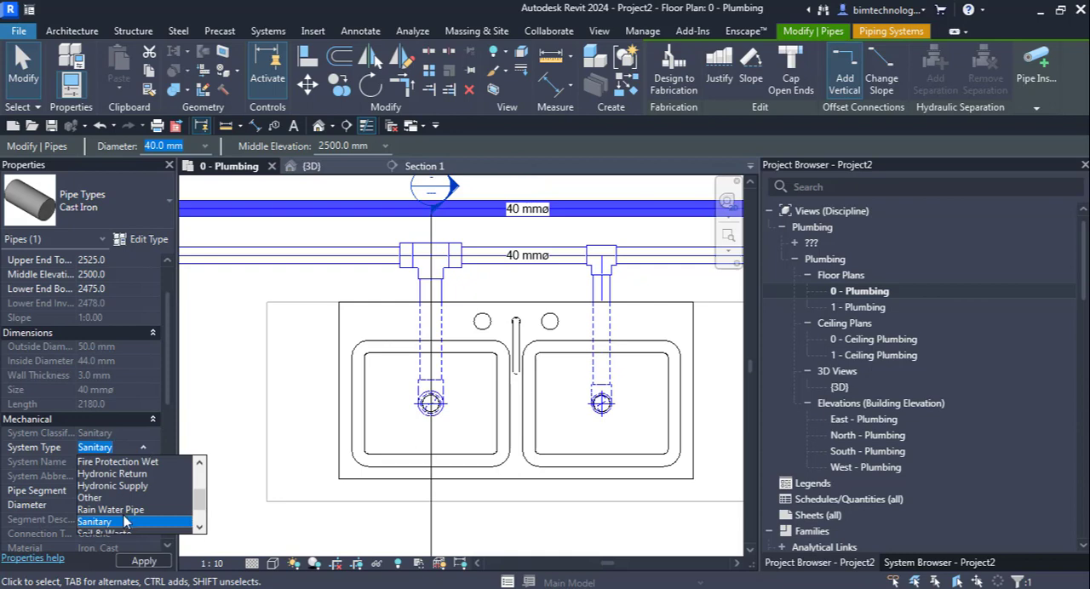
scroll(117, 499, up, 2)
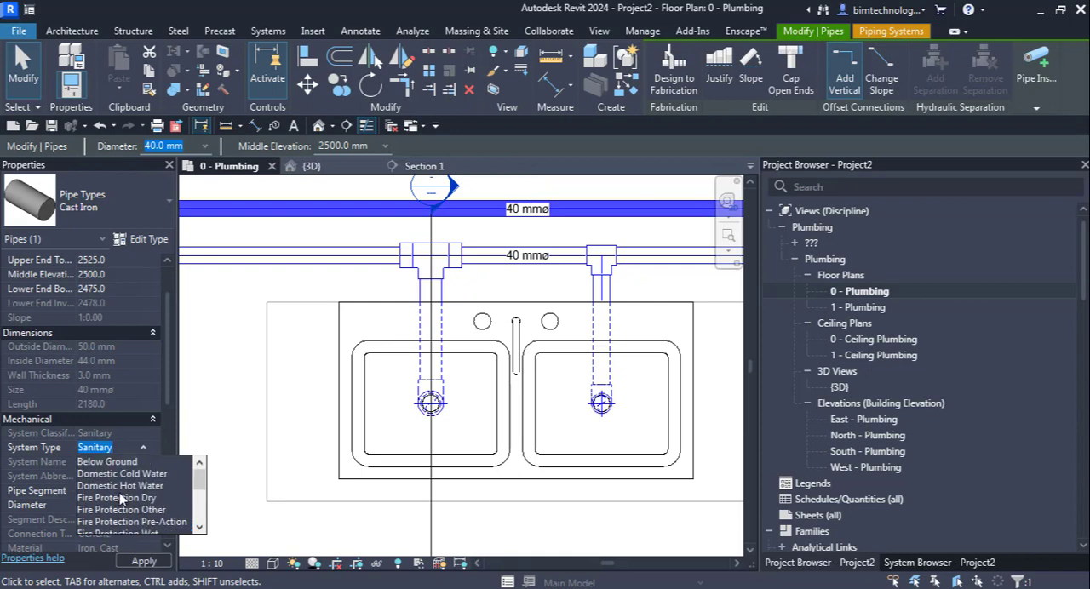
click(144, 486)
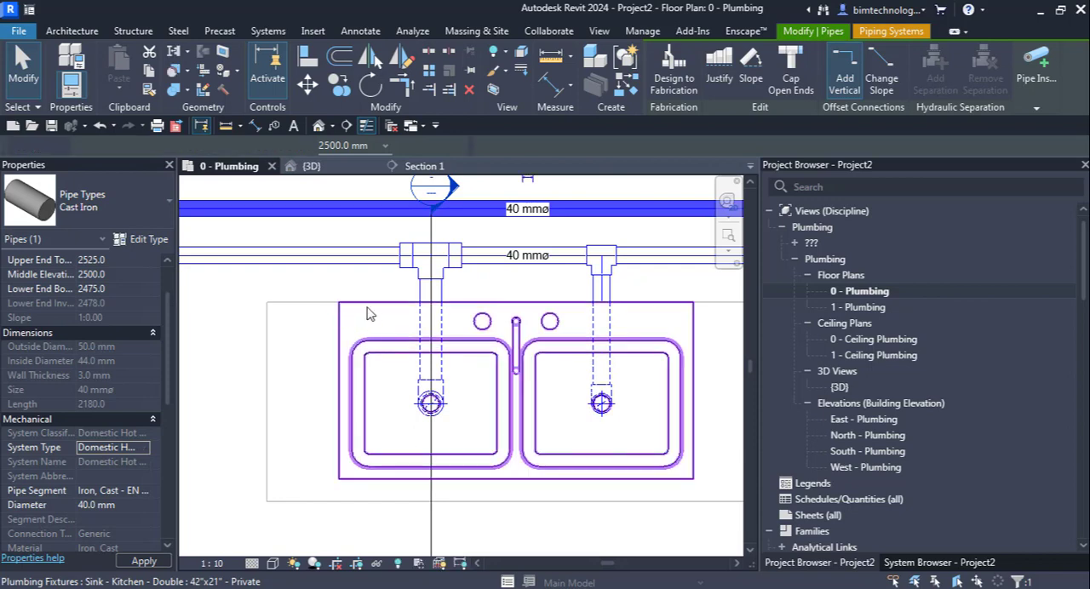
click(498, 231)
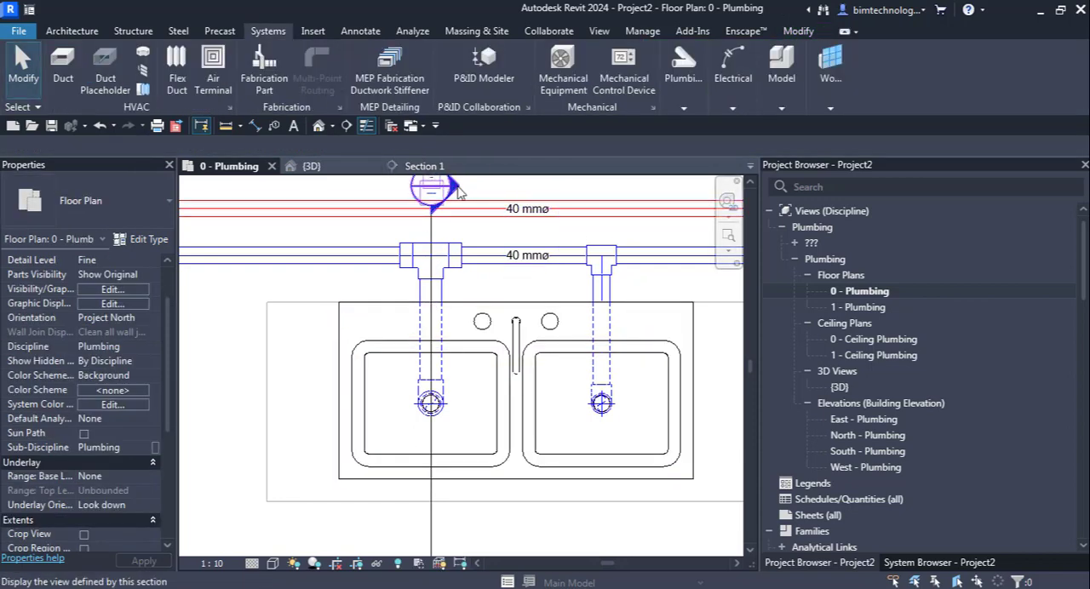
Step: Shorten Section 1's view depth in the plan to a far clip offset of about 250 mm
click(431, 518)
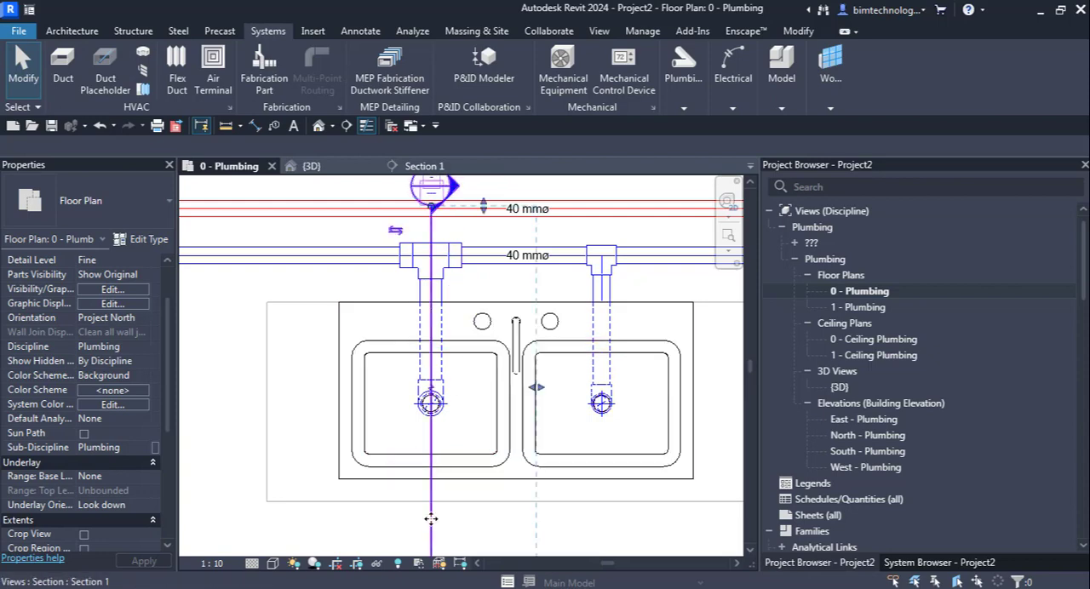
scroll(431, 519, down, 2)
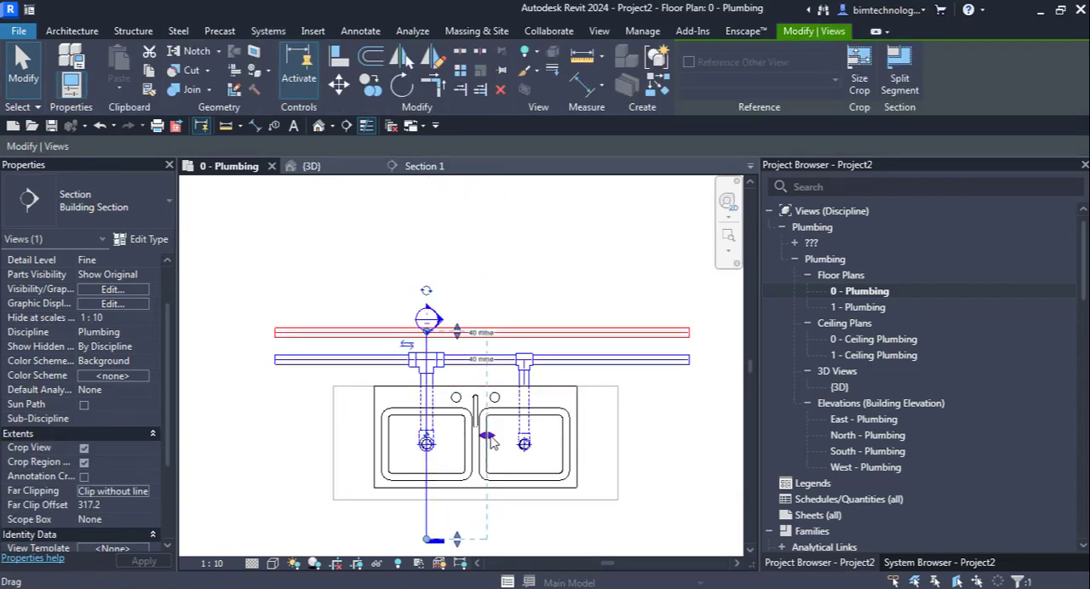
drag(490, 442, 473, 442)
click(654, 485)
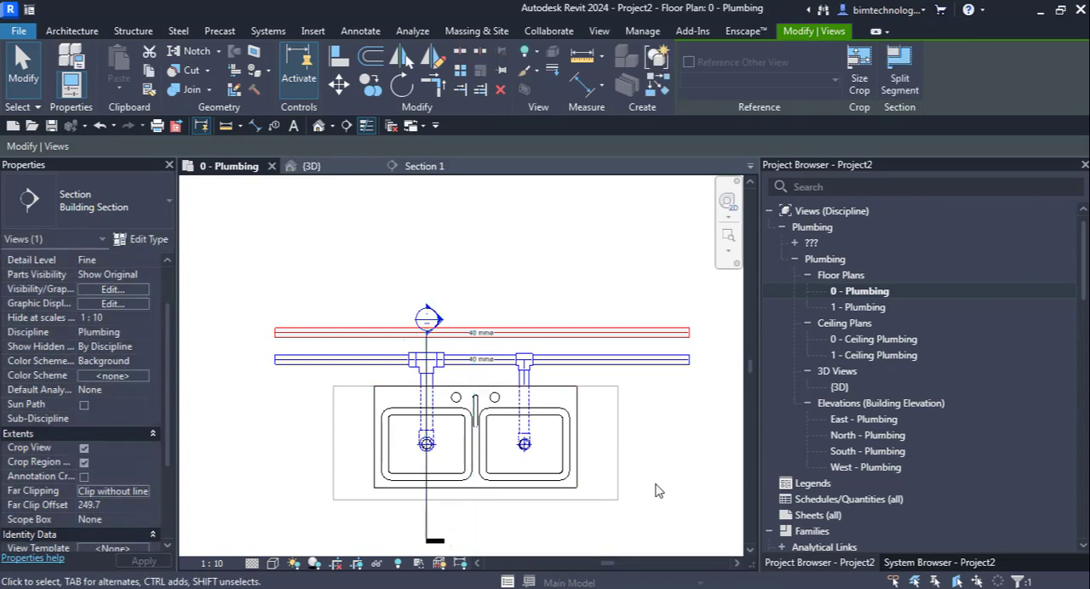
Step: Open Section 1 and widen its crop region on both sides of the sink
double_click(440, 323)
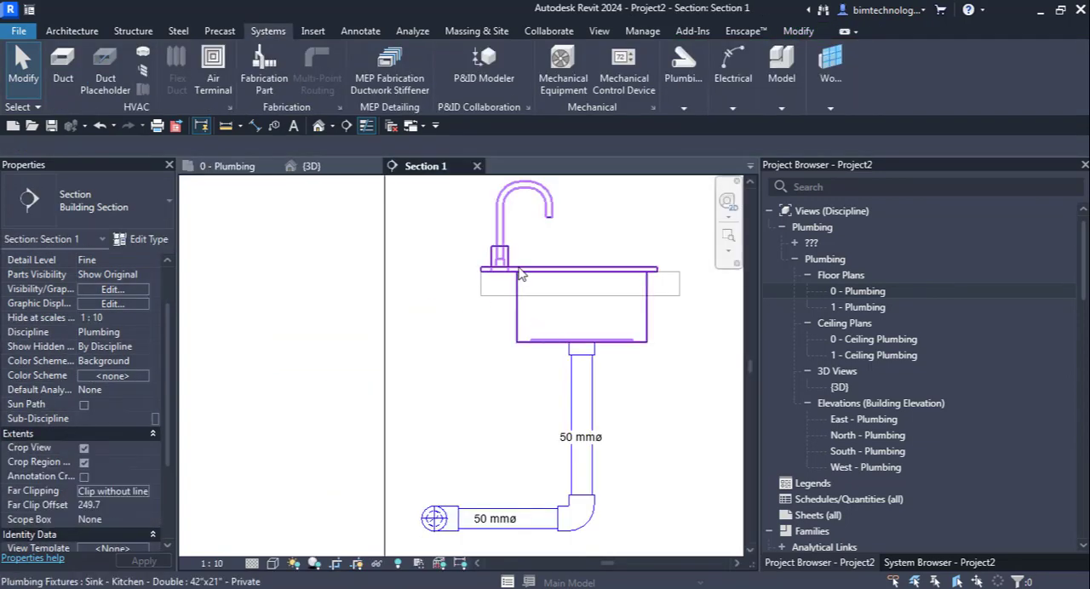
click(521, 274)
scroll(500, 275, down, 5)
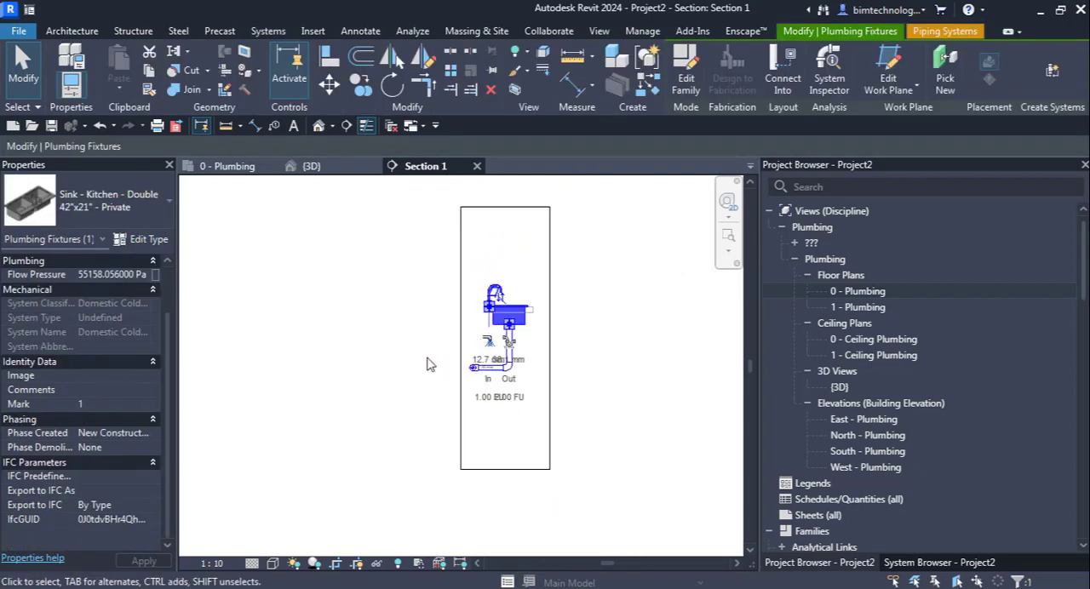
click(430, 364)
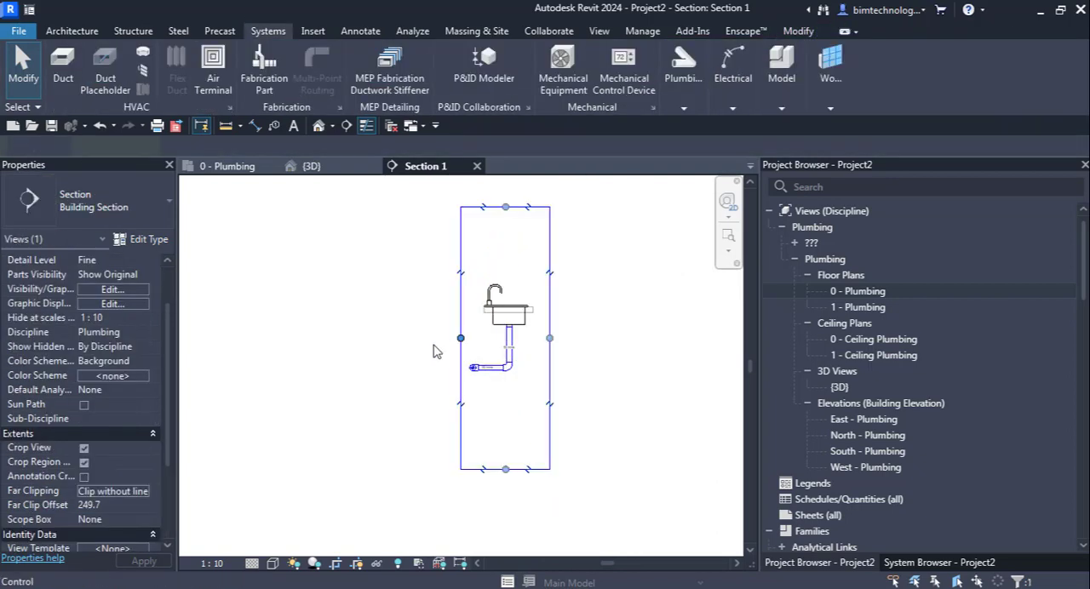
click(461, 351)
drag(461, 338, 415, 338)
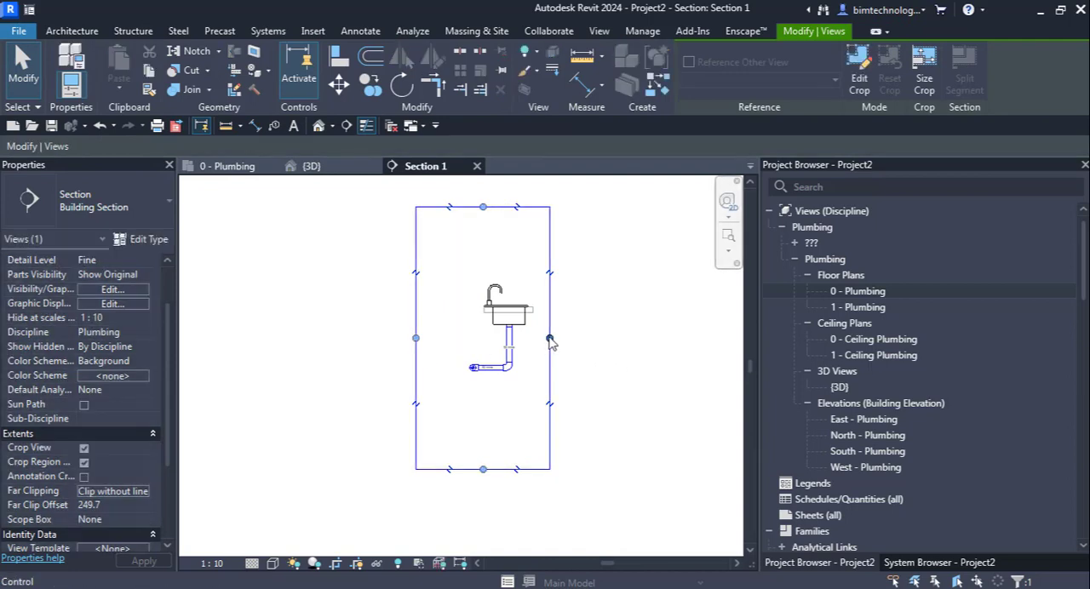
drag(549, 338, 597, 338)
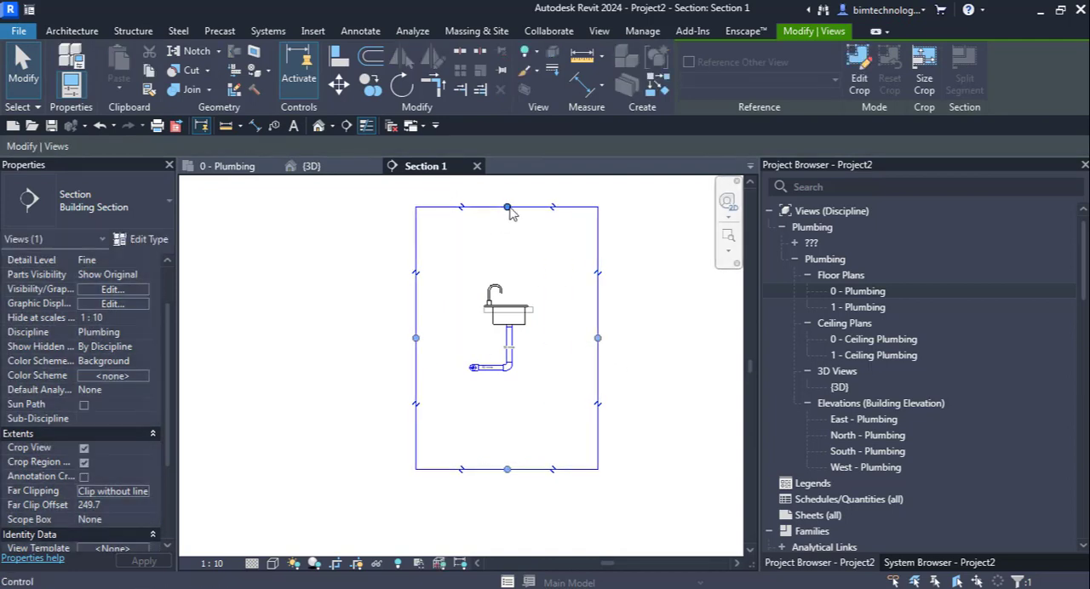
Step: Extend the top of Section 1's crop region upward to include the cast iron pipe above the sink
drag(509, 208, 545, 296)
scroll(541, 311, down, 2)
drag(542, 312, 541, 222)
key(Escape)
scroll(534, 222, up, 1)
scroll(505, 248, up, 4)
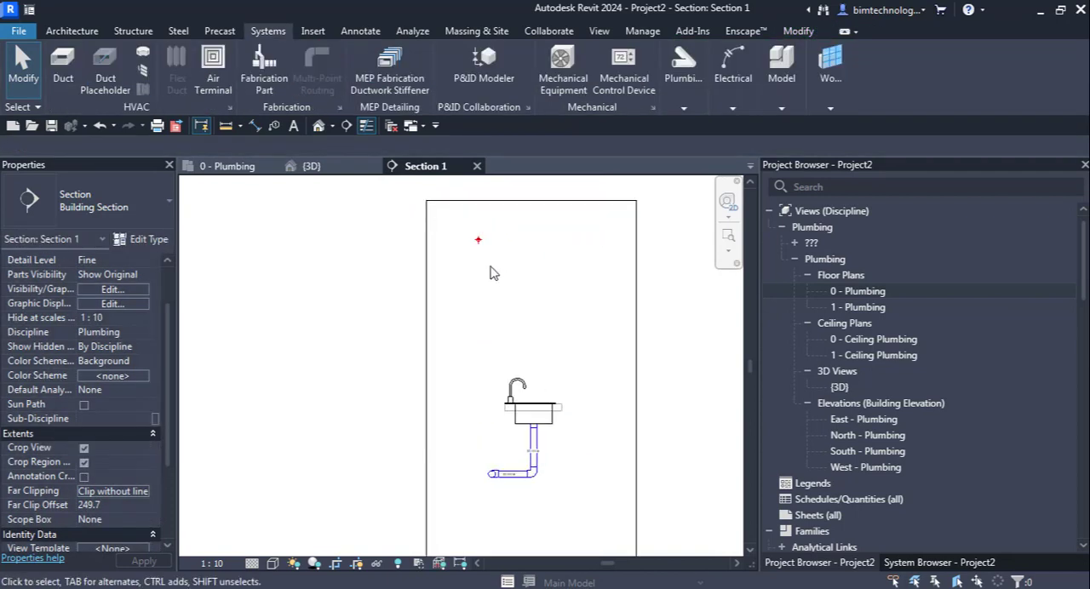
Step: Draw a 15 mm Plastic pipe from the sink's Domestic Hot Water connector straight down to 590 mm elevation
scroll(477, 246, down, 4)
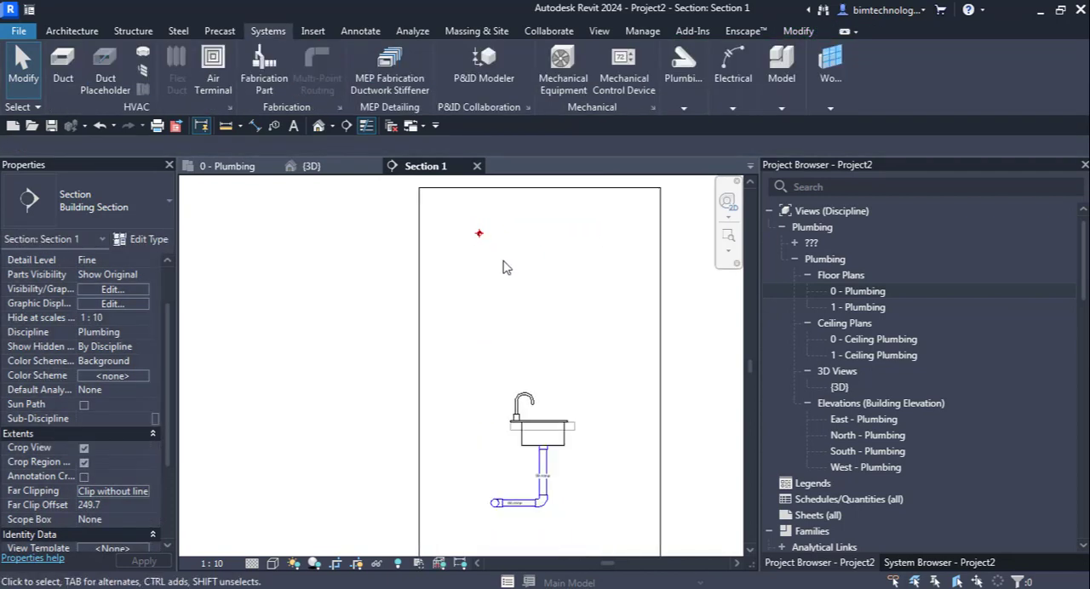
scroll(483, 425, up, 5)
click(548, 337)
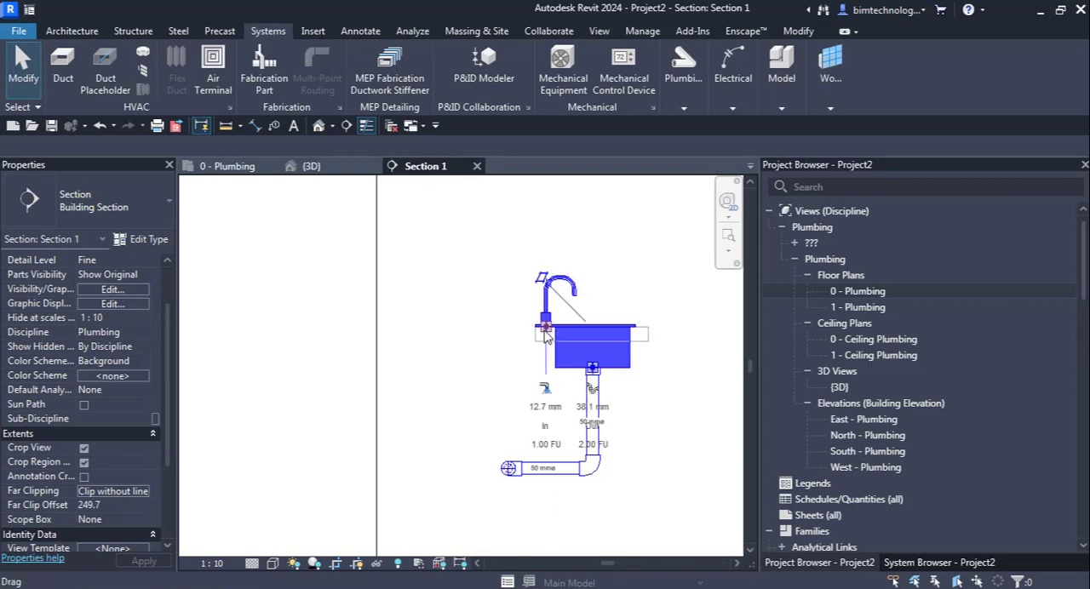
right_click(547, 335)
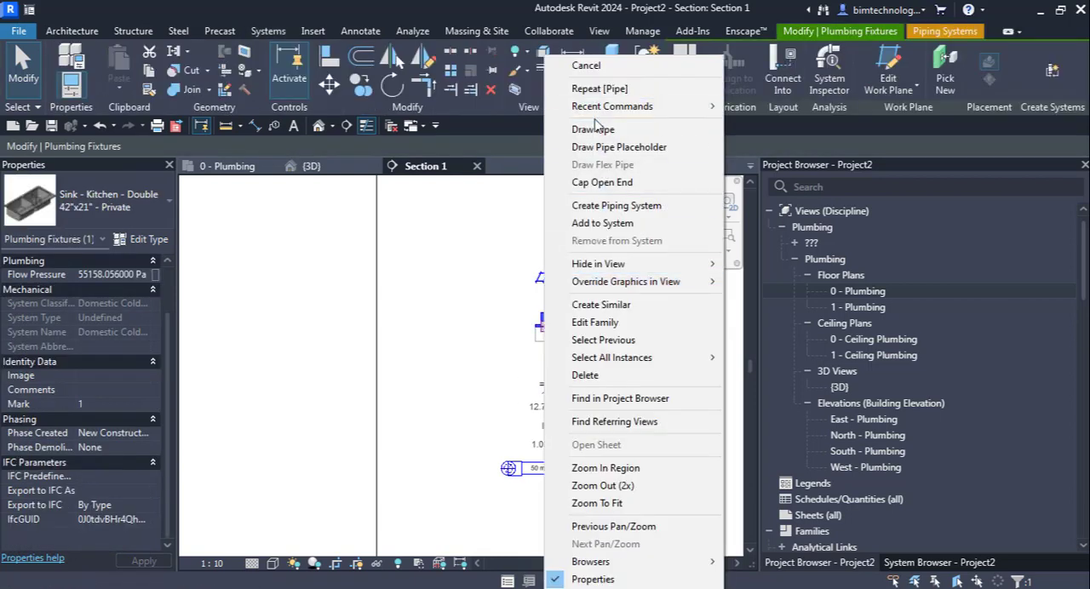
click(596, 130)
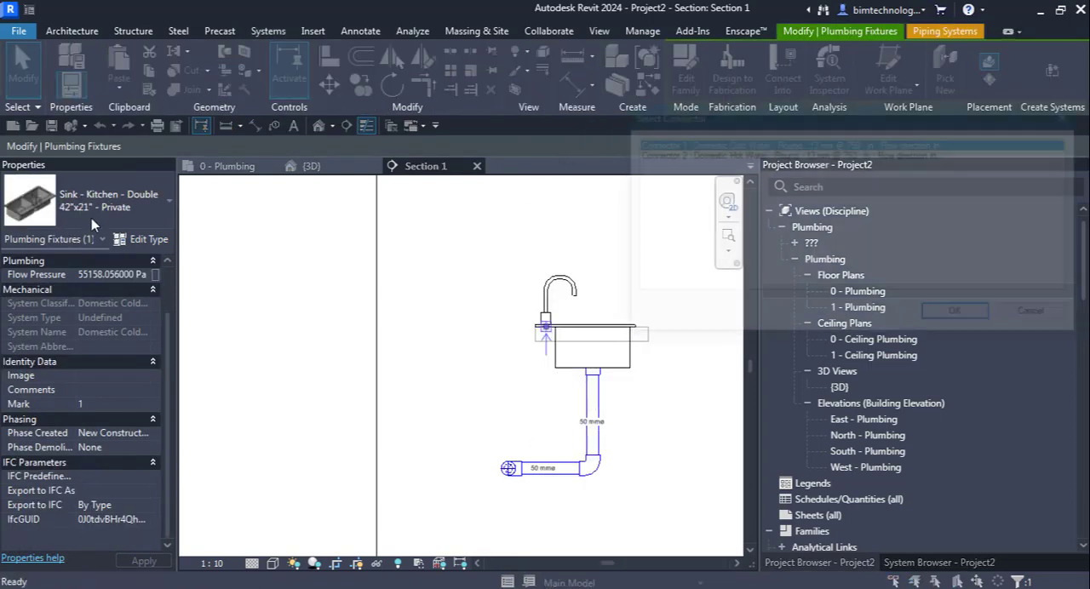
click(779, 154)
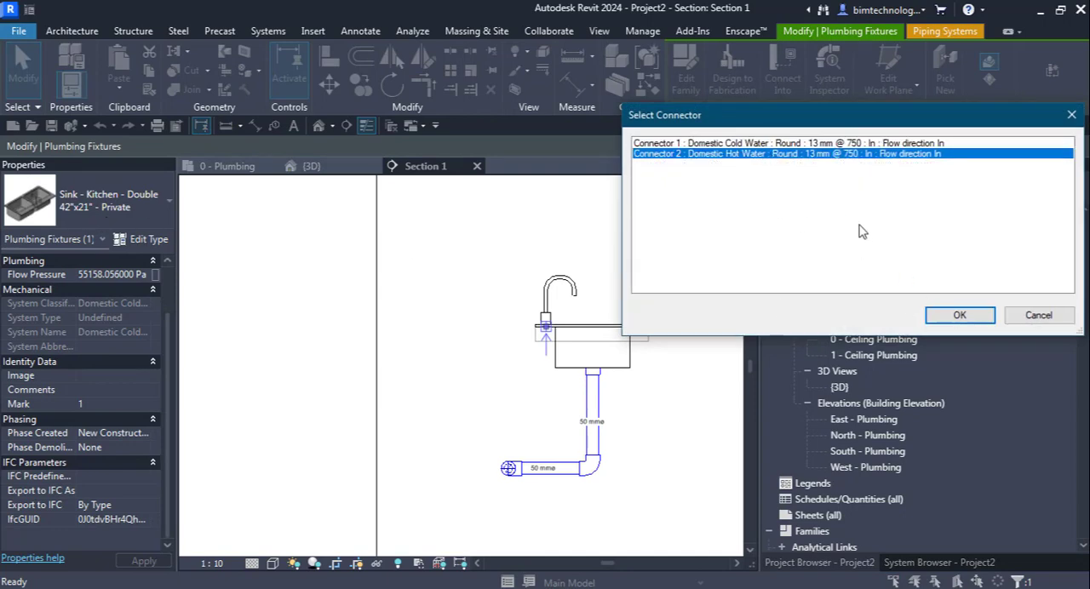
click(959, 315)
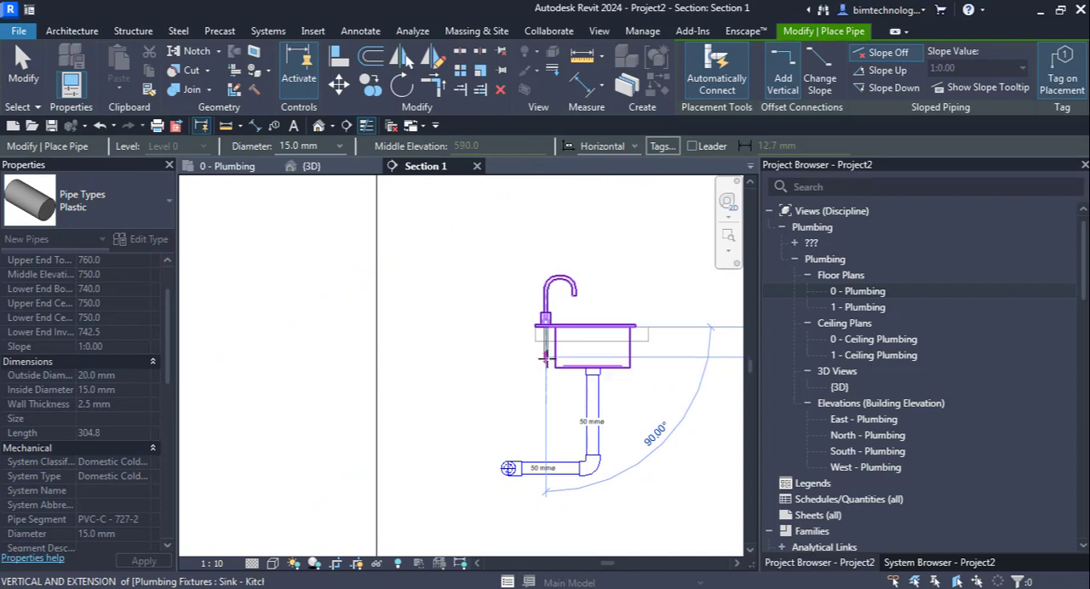
click(543, 360)
scroll(495, 362, down, 4)
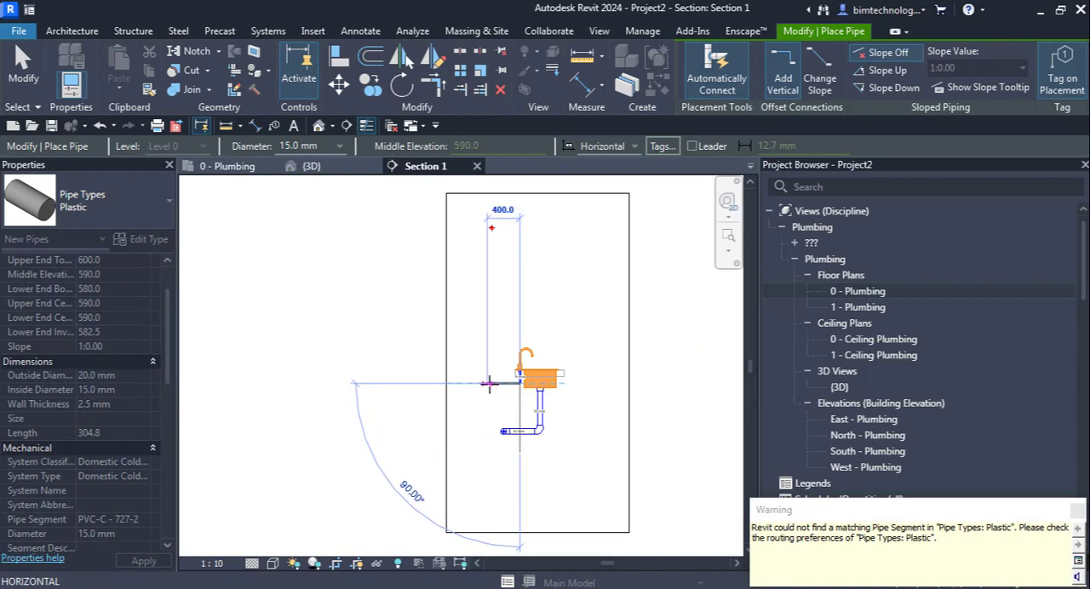
Step: Run the 15 mm pipe horizontally behind the sink and up into the cast iron pipe's center at 2500 mm, and show it in {3D}
scroll(491, 382, up, 3)
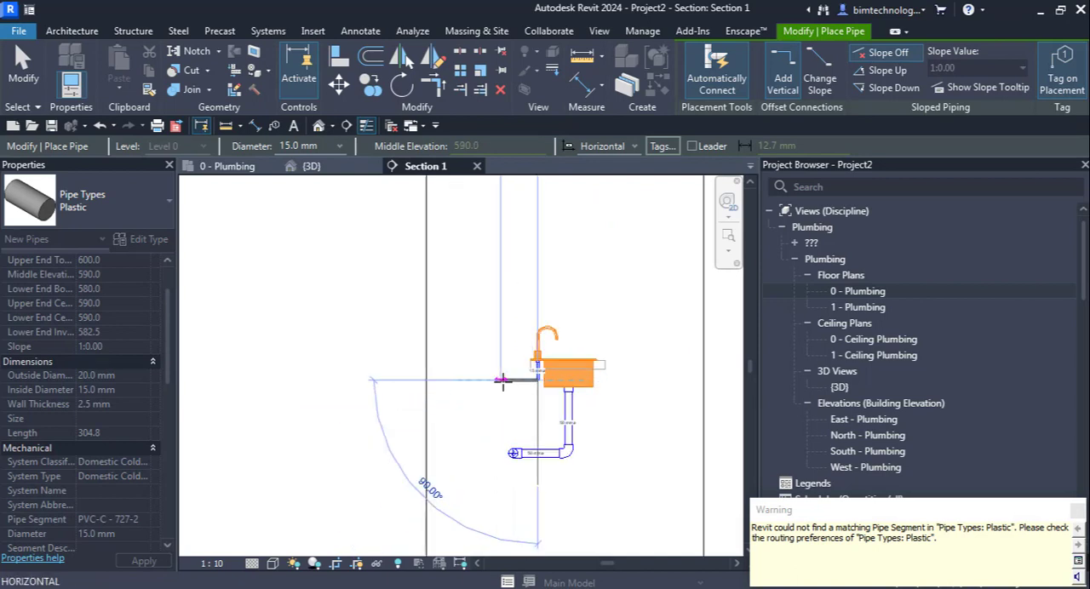
scroll(501, 389, down, 2)
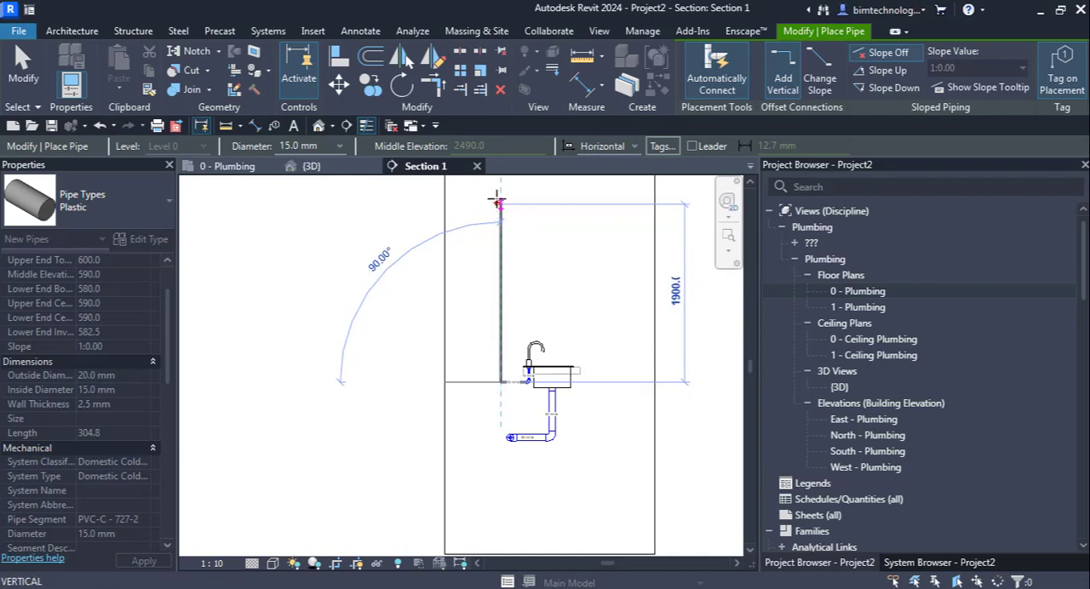
scroll(496, 201, up, 4)
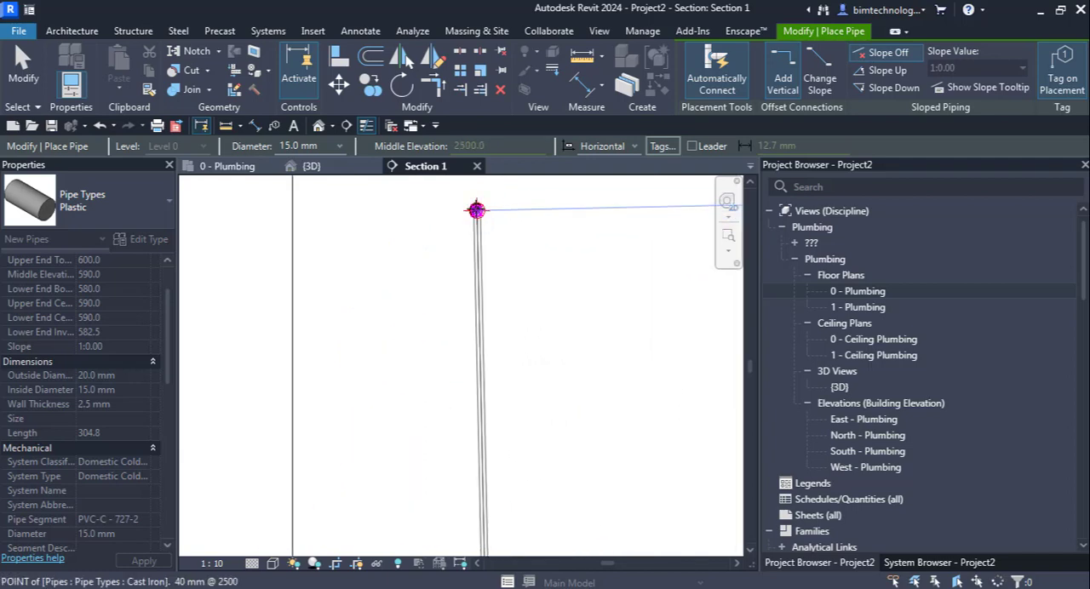
click(390, 334)
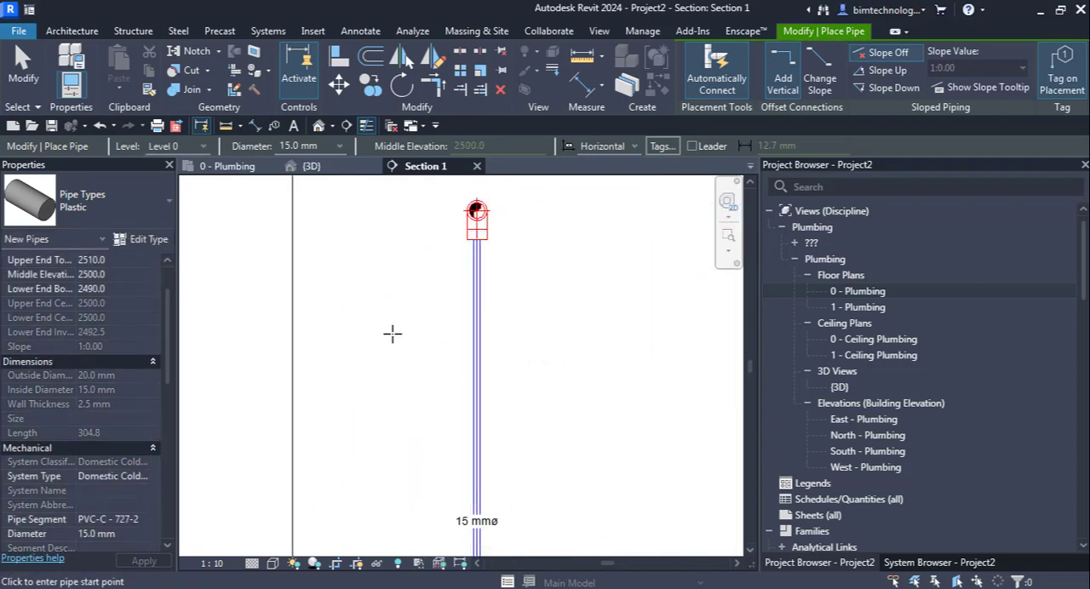
scroll(396, 331, down, 4)
scroll(416, 324, down, 2)
key(Escape)
key(Escape)
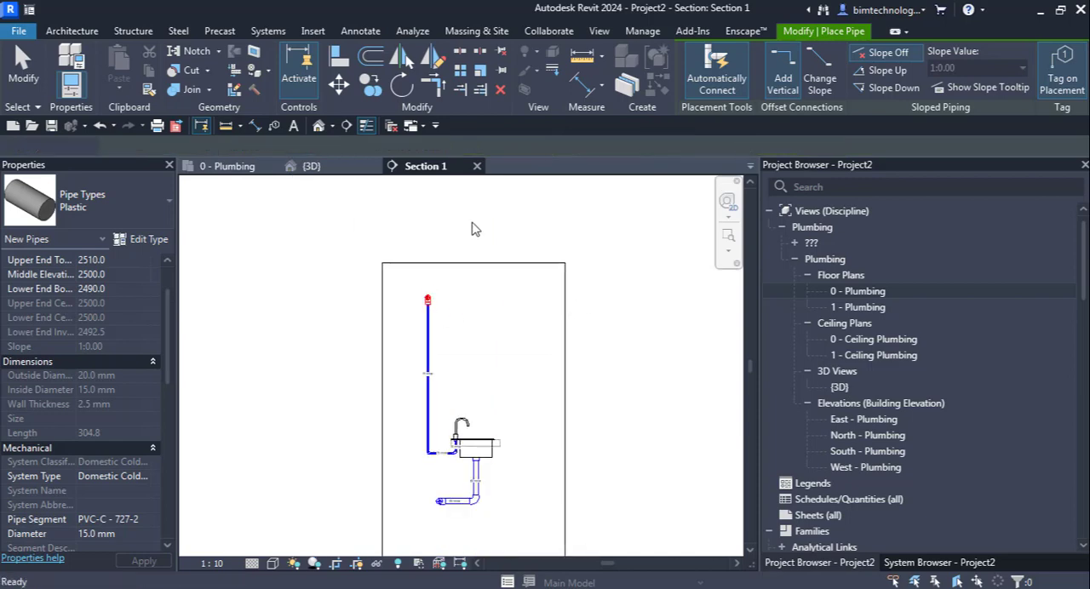
click(312, 166)
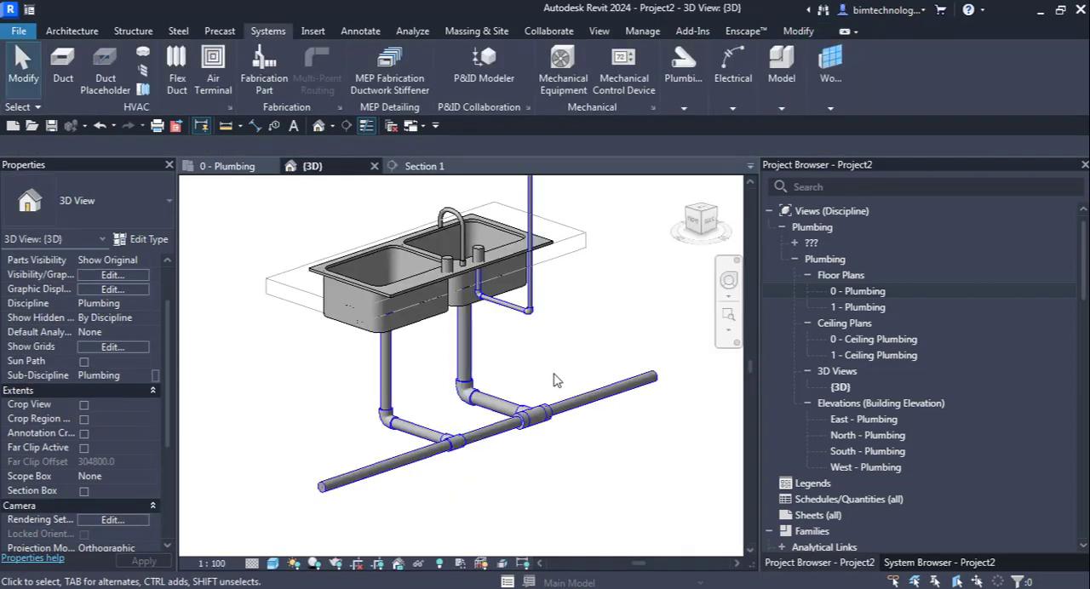
Step: Inspect the system type of the vertical 15 mm Plastic pipe that joins the elevated cast iron pipe
scroll(564, 426, down, 3)
scroll(601, 328, up, 3)
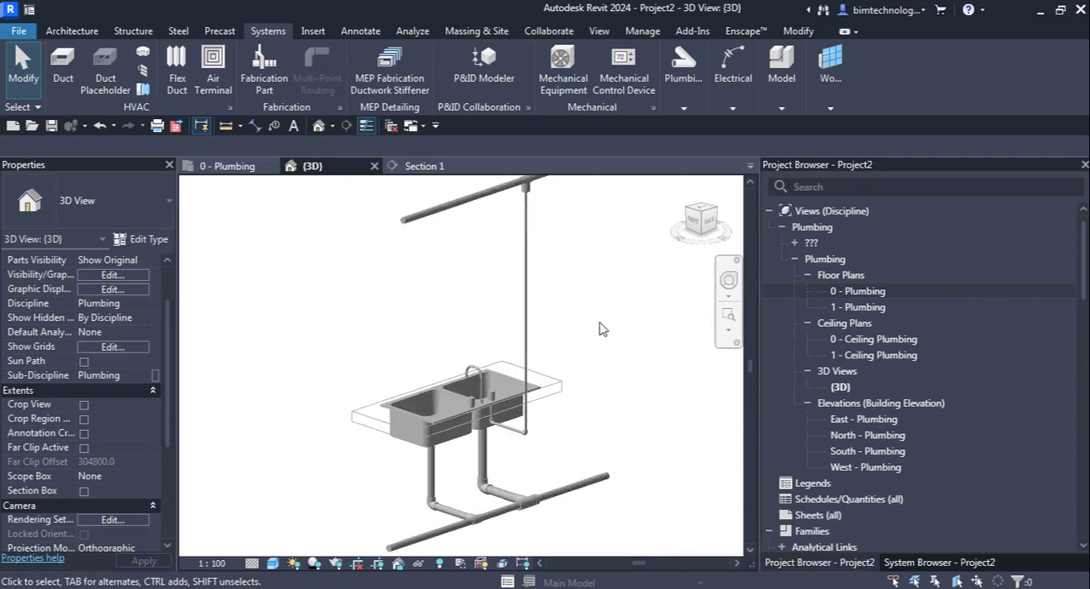
scroll(601, 333, down, 2)
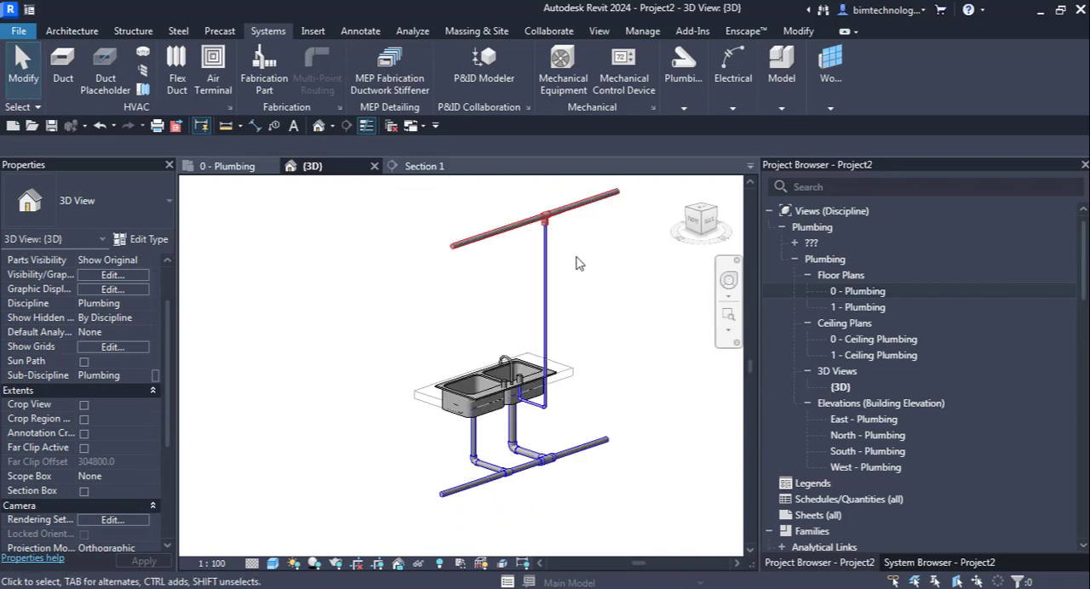
click(546, 296)
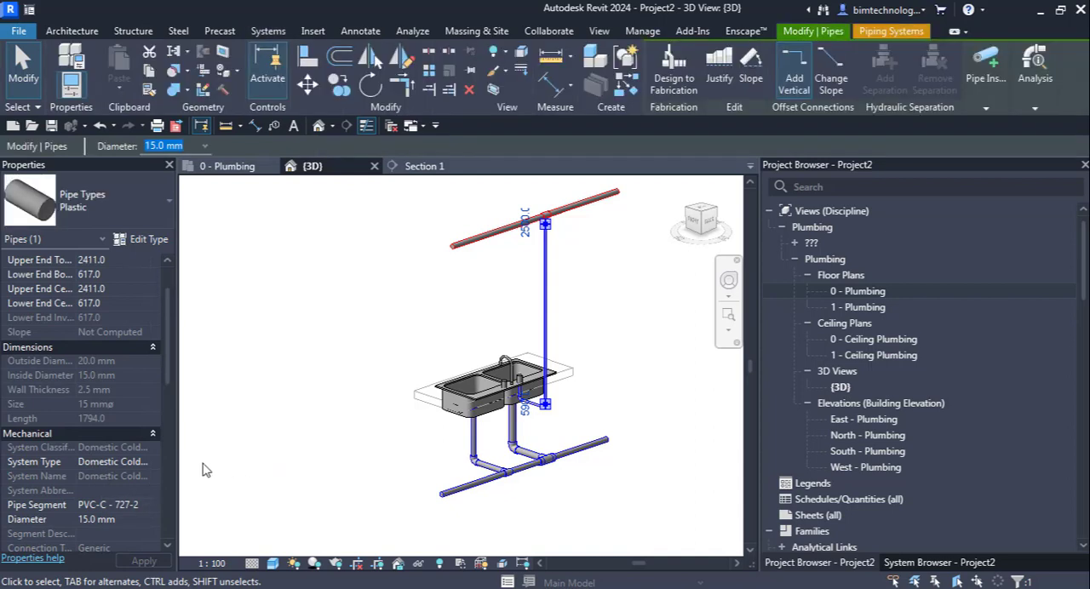
click(578, 305)
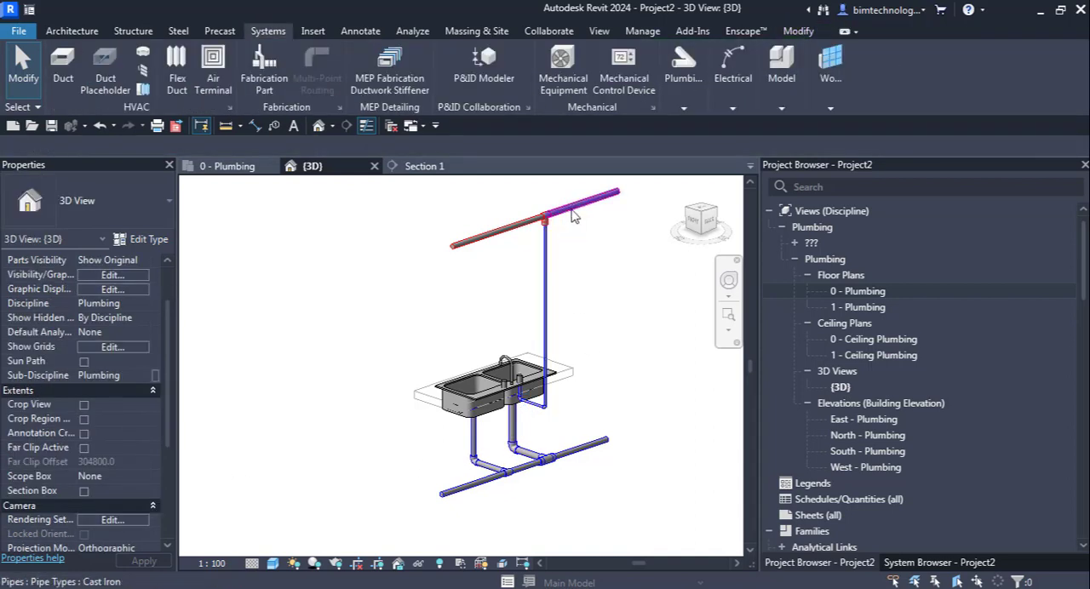
Step: Change the system type of the elevated cast iron pipe above the sink to Domestic Cold Water
click(573, 215)
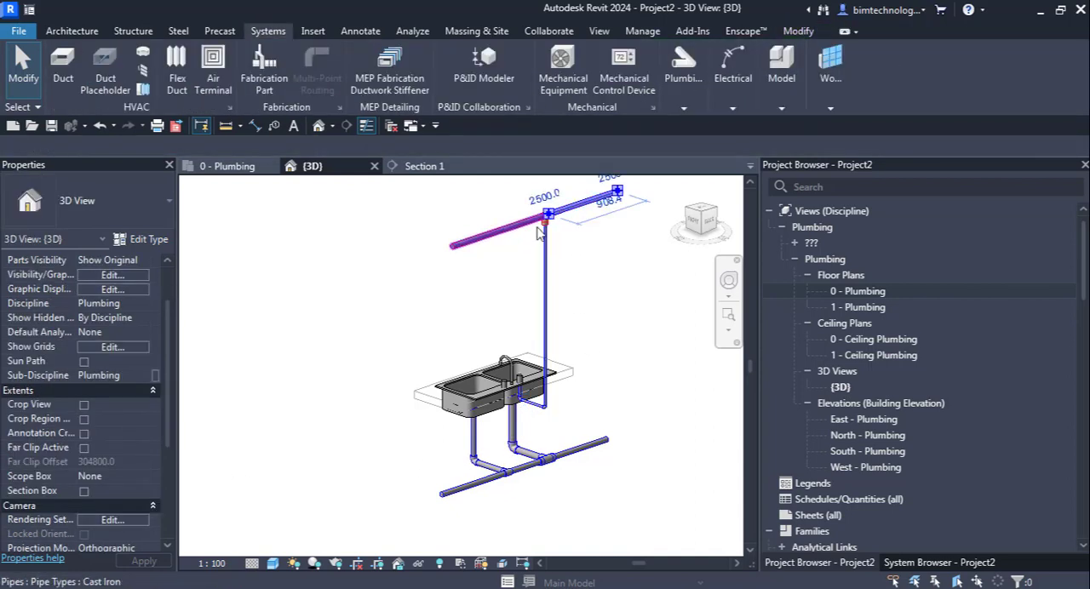
scroll(579, 260, up, 4)
click(578, 264)
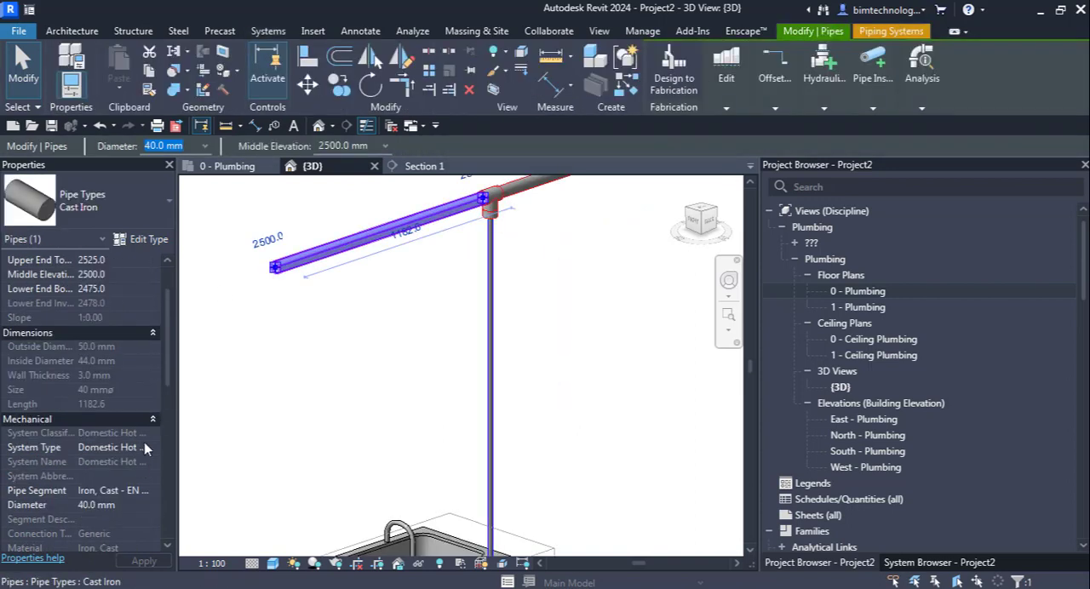
click(144, 445)
click(143, 502)
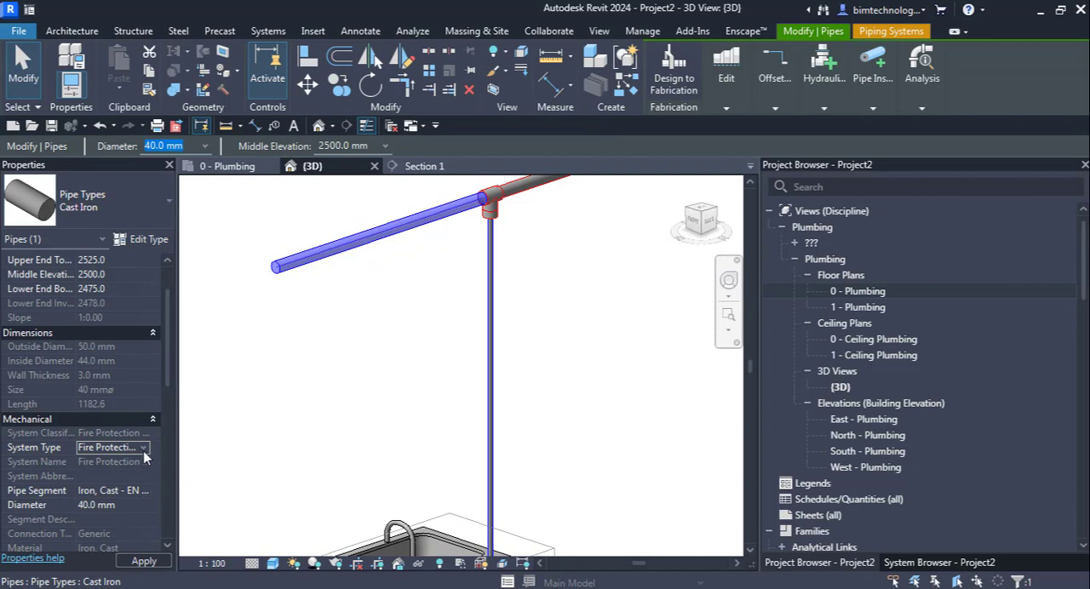
click(146, 451)
click(138, 474)
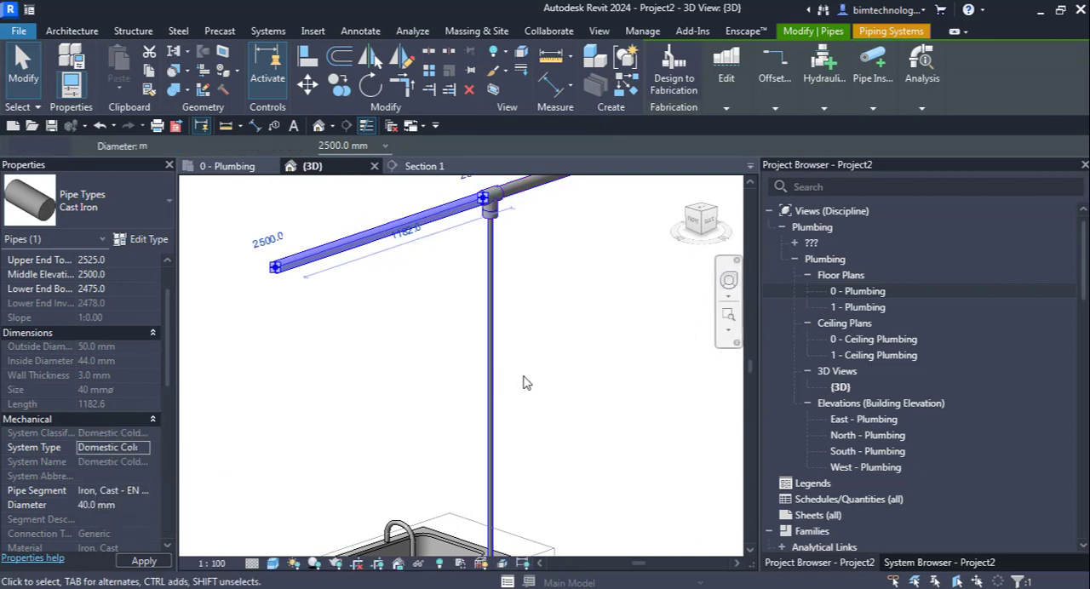
scroll(523, 383, down, 4)
key(Escape)
scroll(573, 549, up, 2)
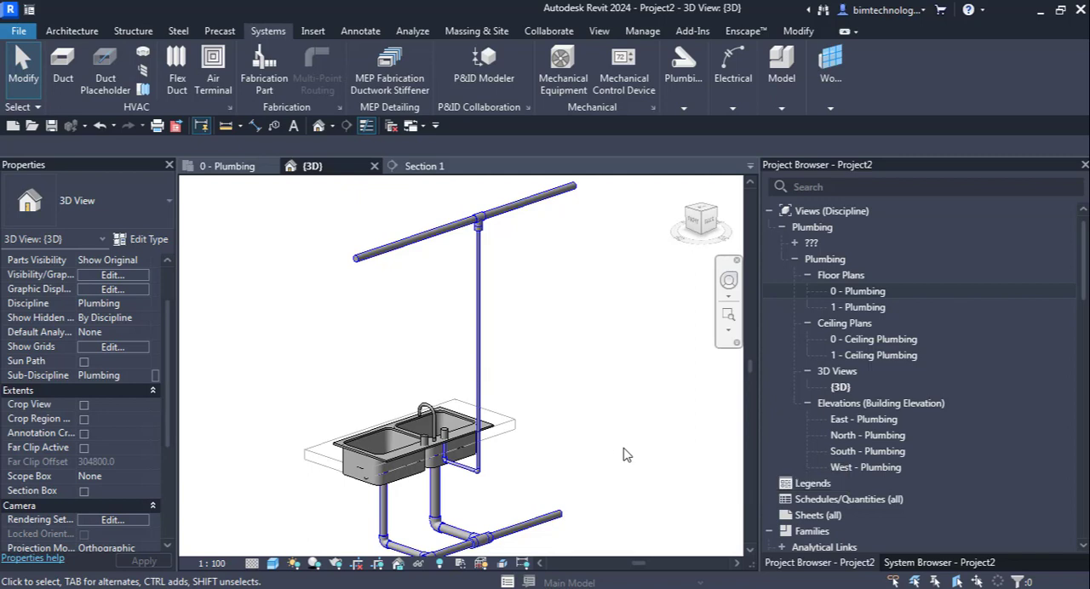
Step: Undock the Project Browser and leave it floating over the {3D} view
scroll(599, 441, down, 1)
scroll(539, 501, up, 1)
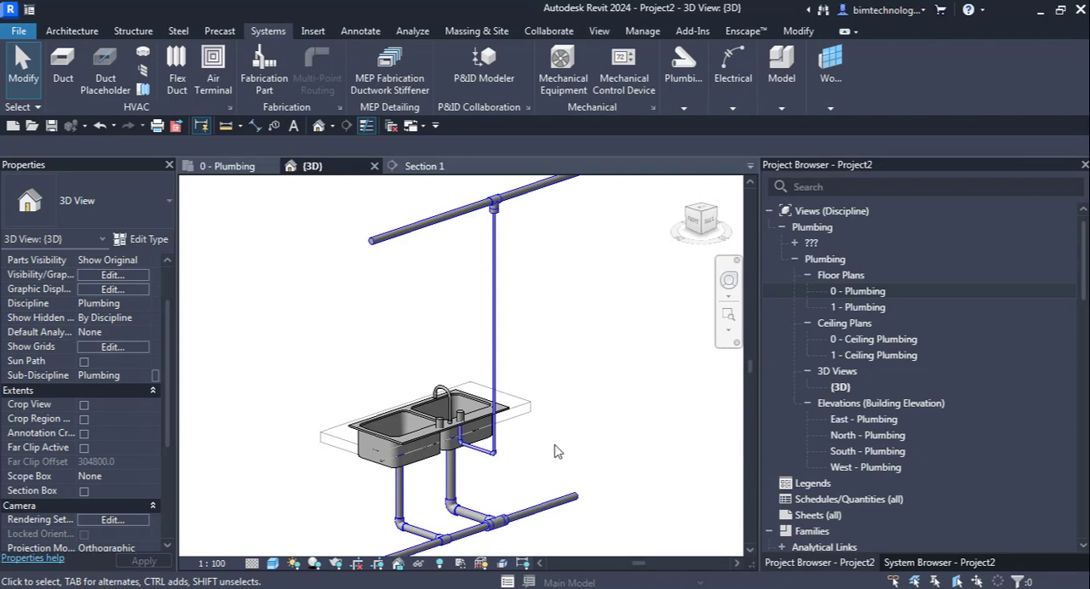
scroll(441, 400, down, 1)
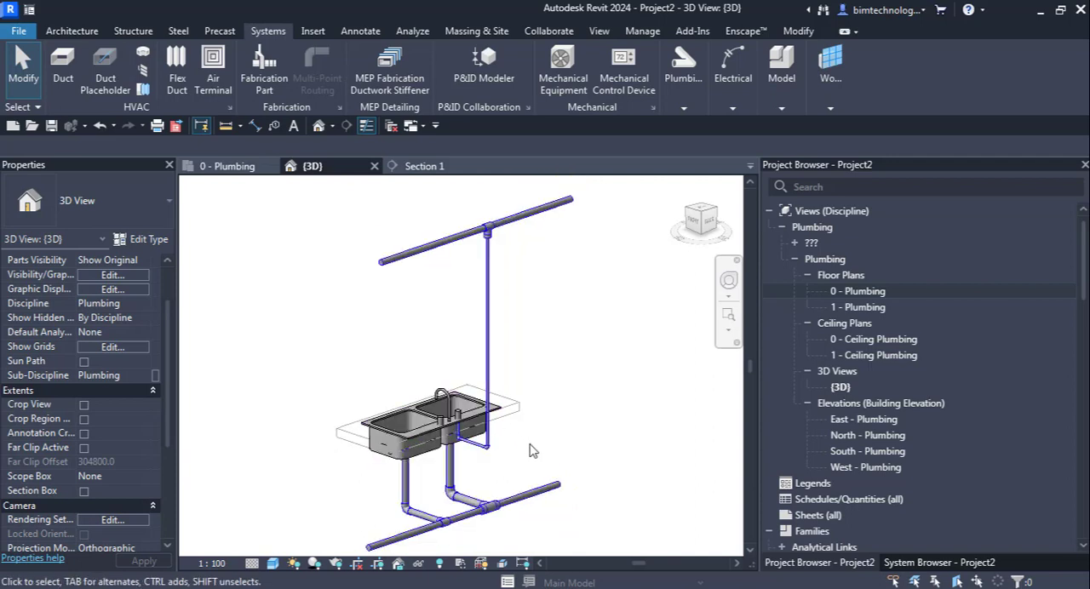
scroll(530, 443, up, 1)
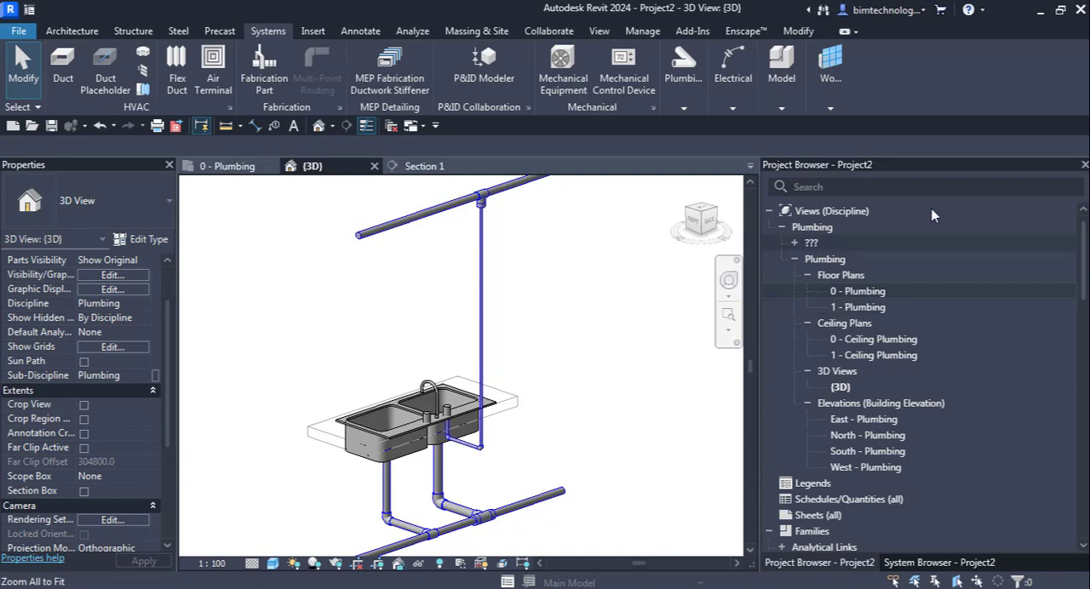
drag(945, 171, 861, 171)
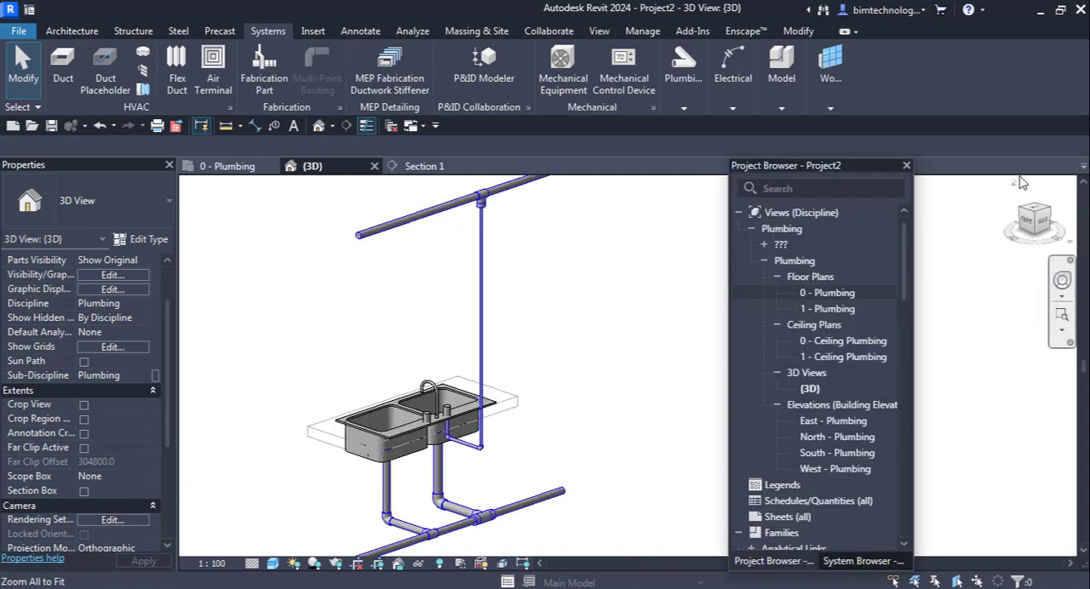